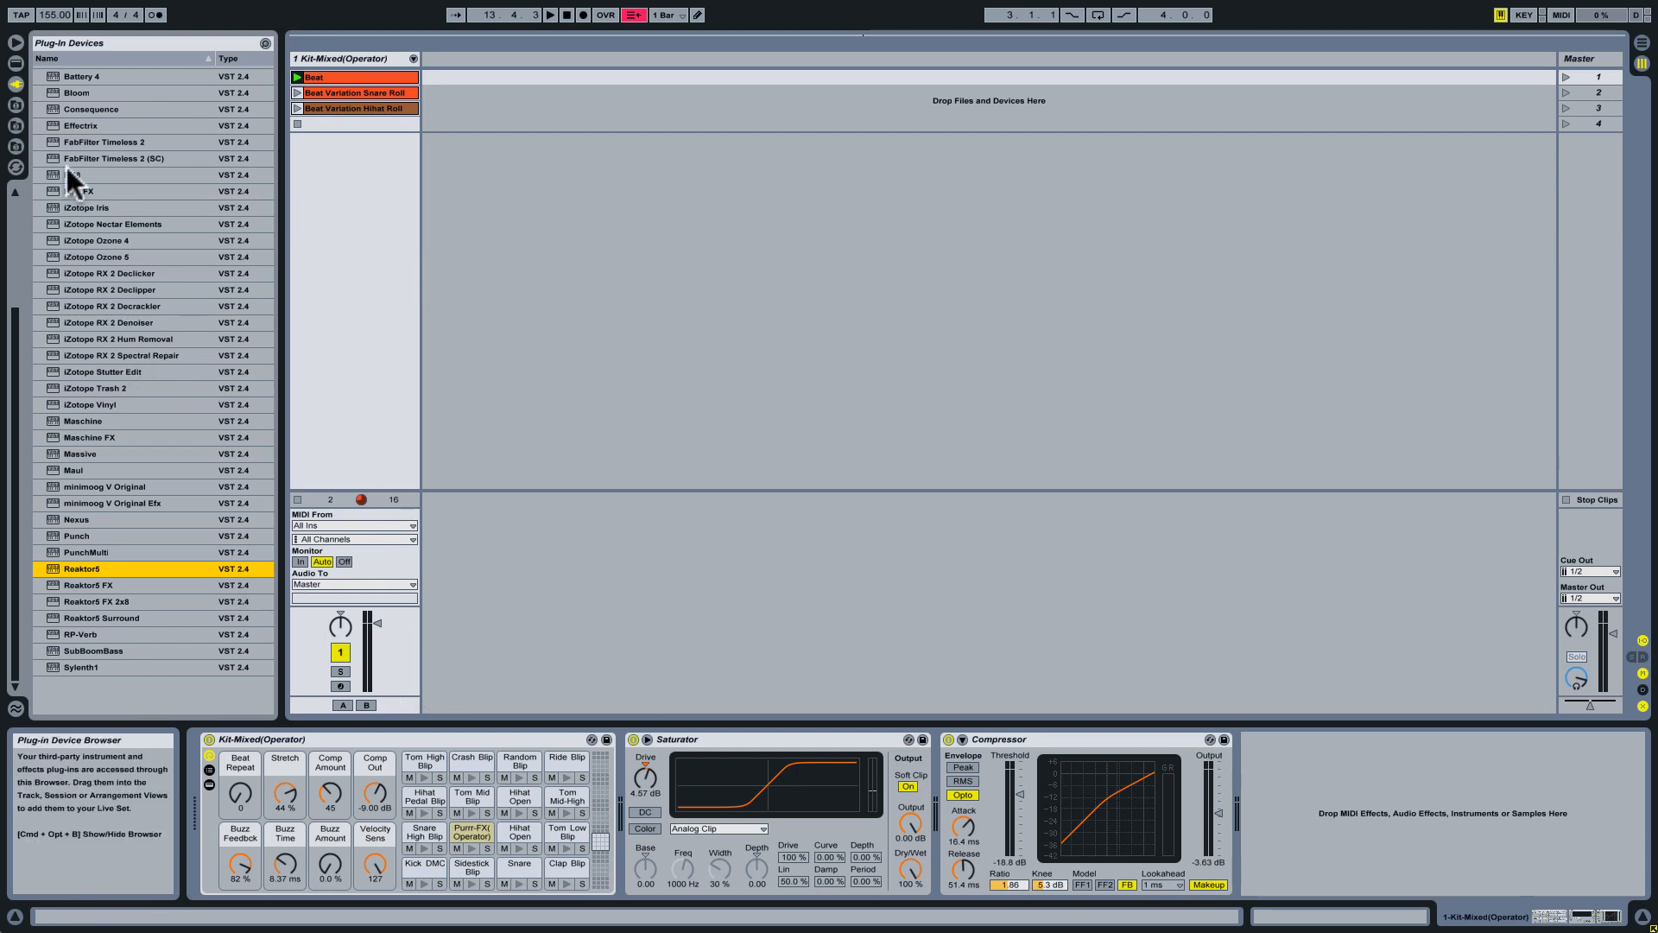
Step: Show the Library's drum clips and audition the track's Beat and Beat Variation Snare Roll clips
{"action": "left_click", "coordinate": [15, 106]}
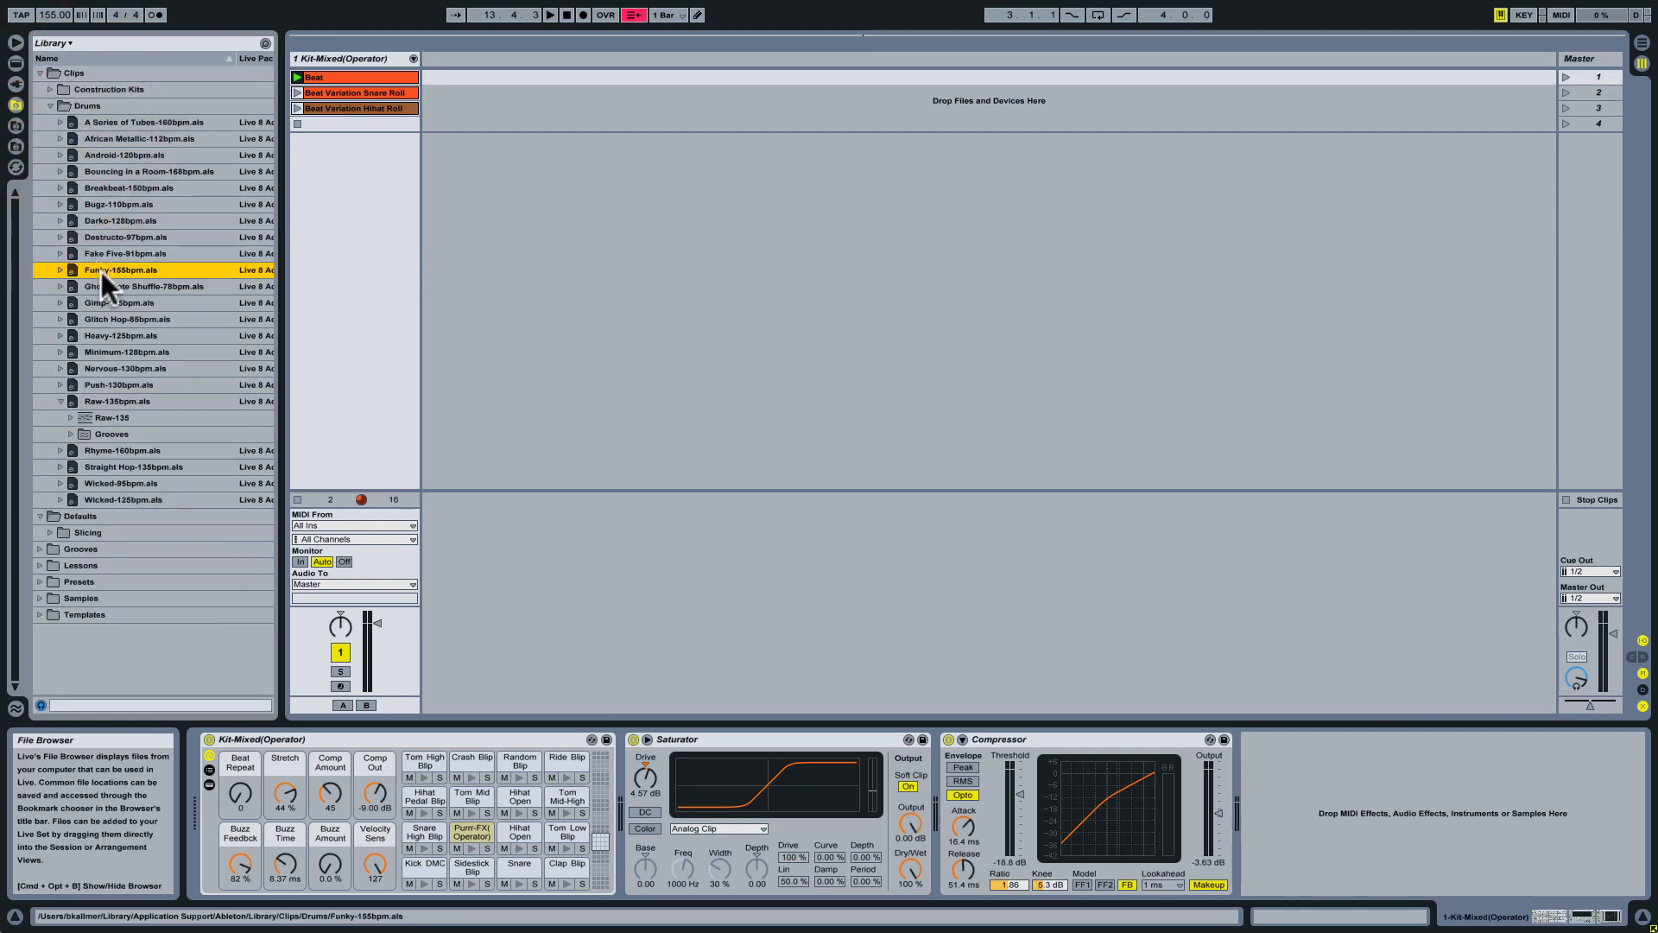
{"action": "left_click", "coordinate": [297, 78]}
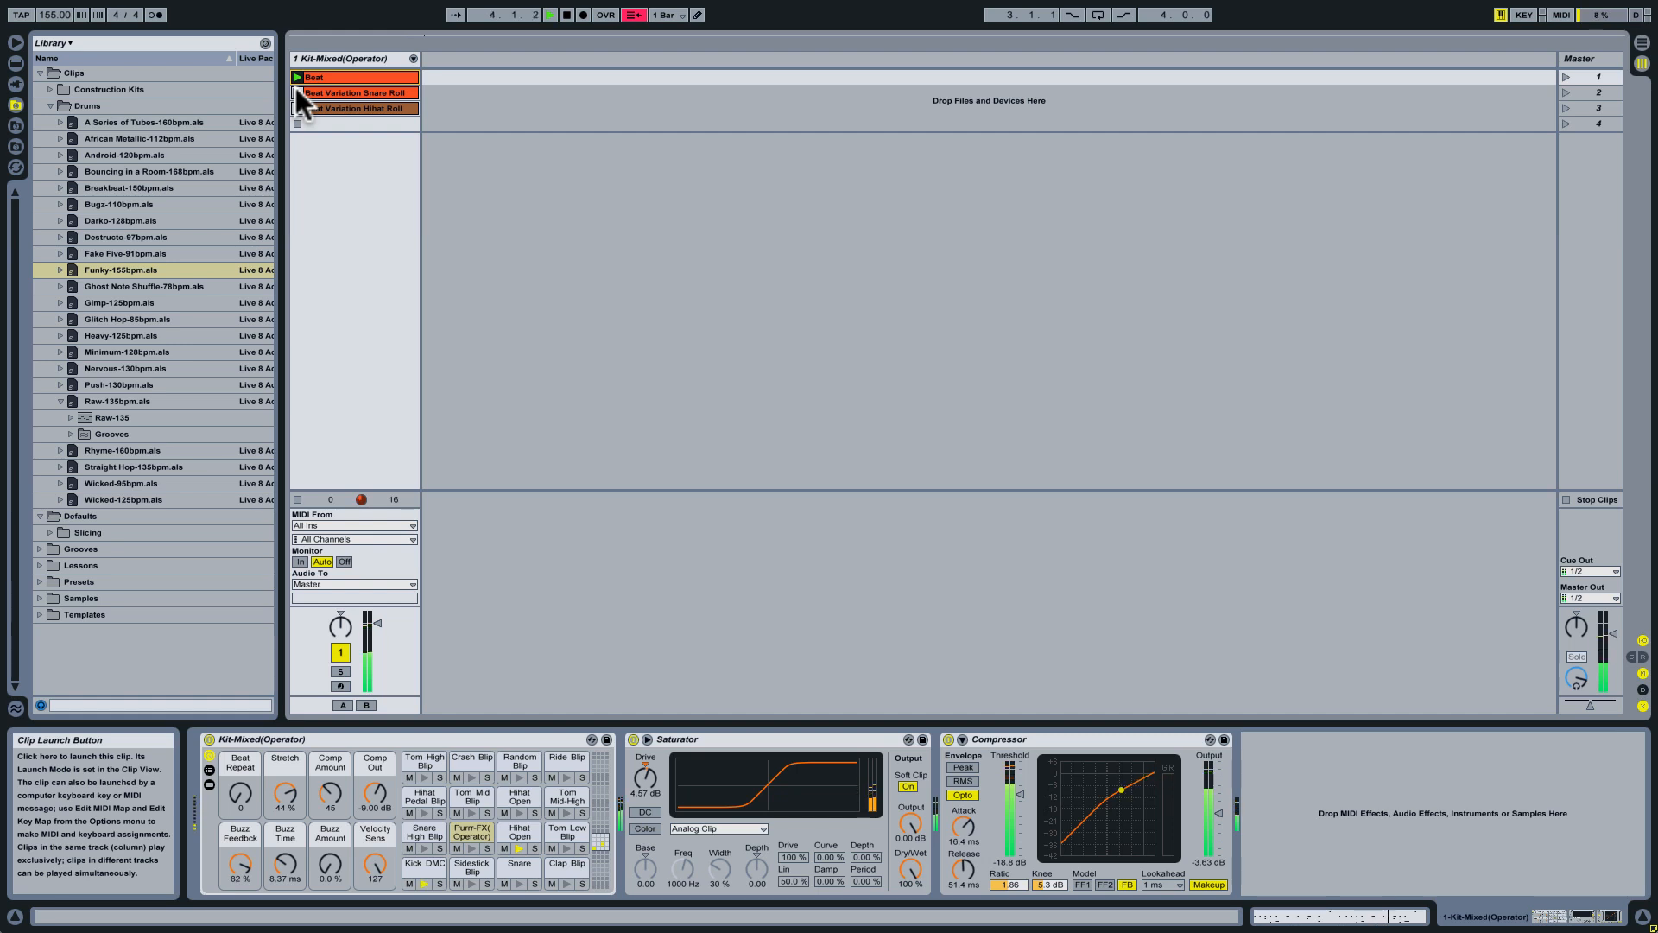
{"action": "left_click", "coordinate": [296, 89]}
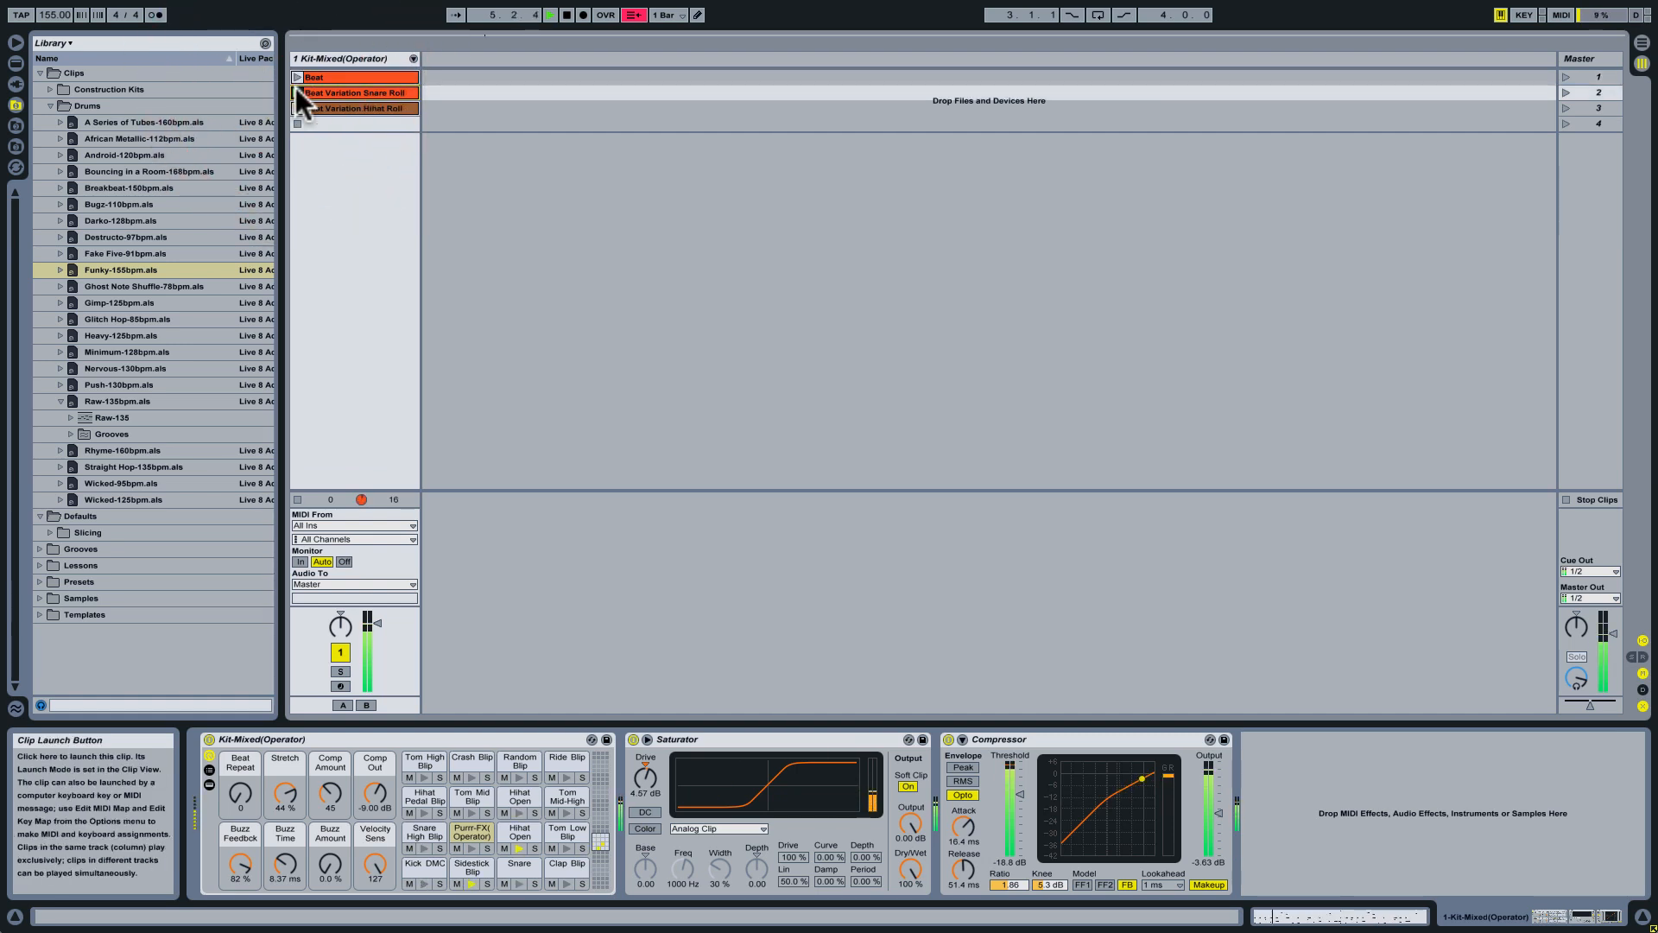
{"action": "double_click", "coordinate": [567, 15]}
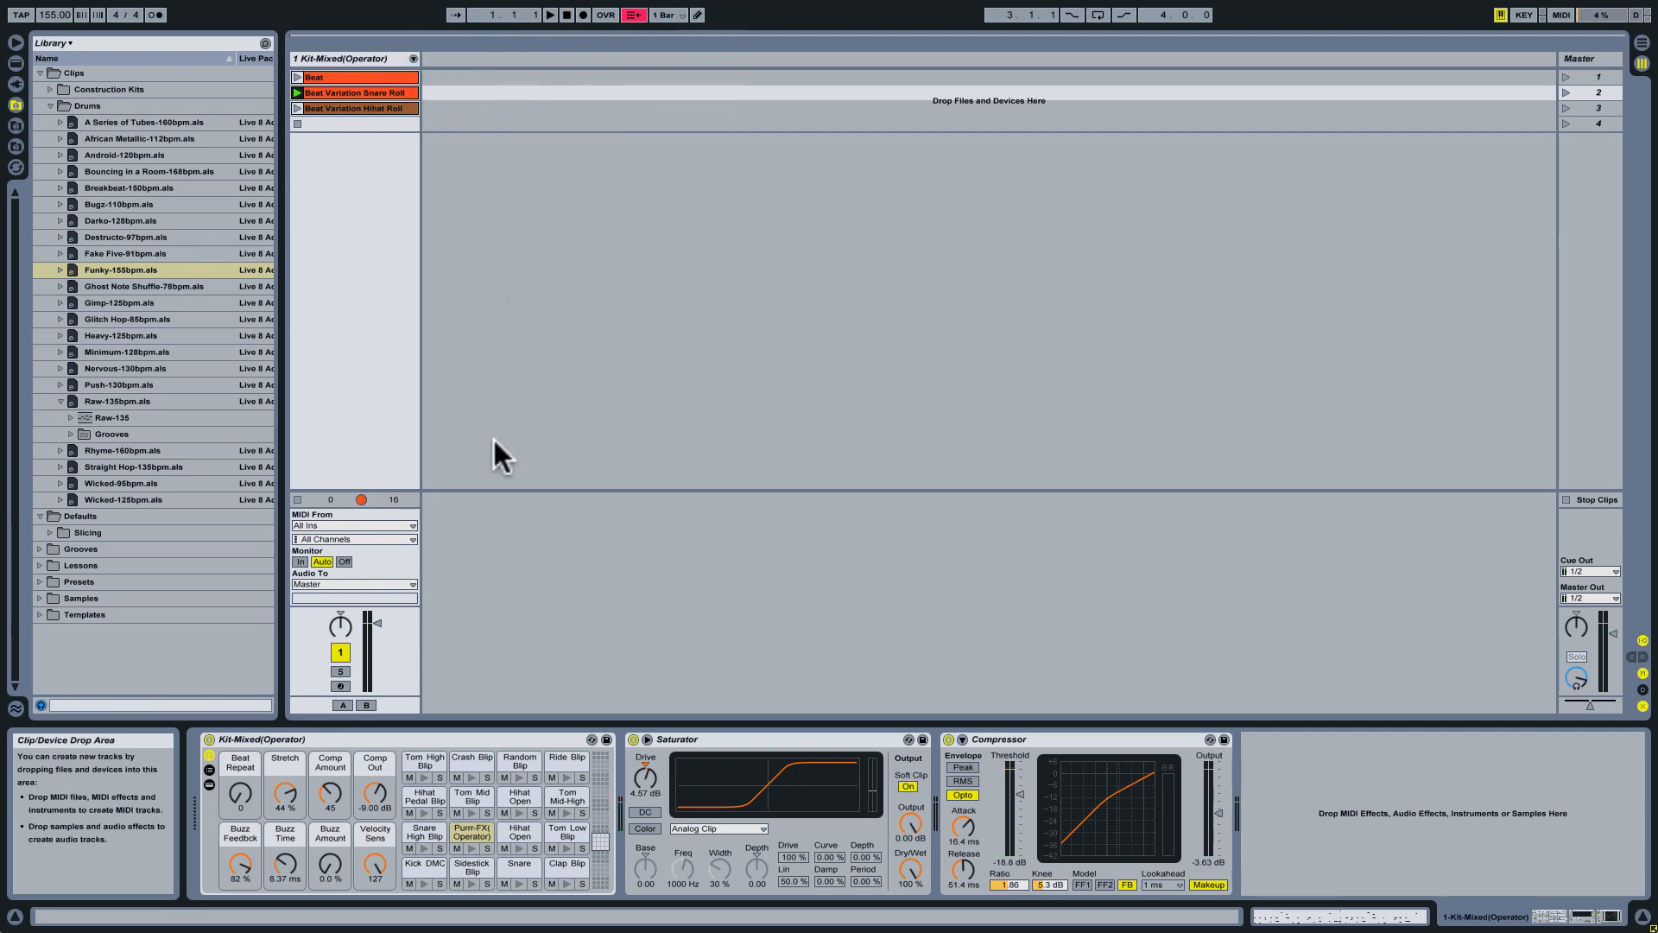
Step: Inspect the Kit-Mixed(Operator) rack's Kick DMC, Sidestick Blip and Snare pads and its drum chains, and hide the chain devices again
{"action": "left_click", "coordinate": [428, 868]}
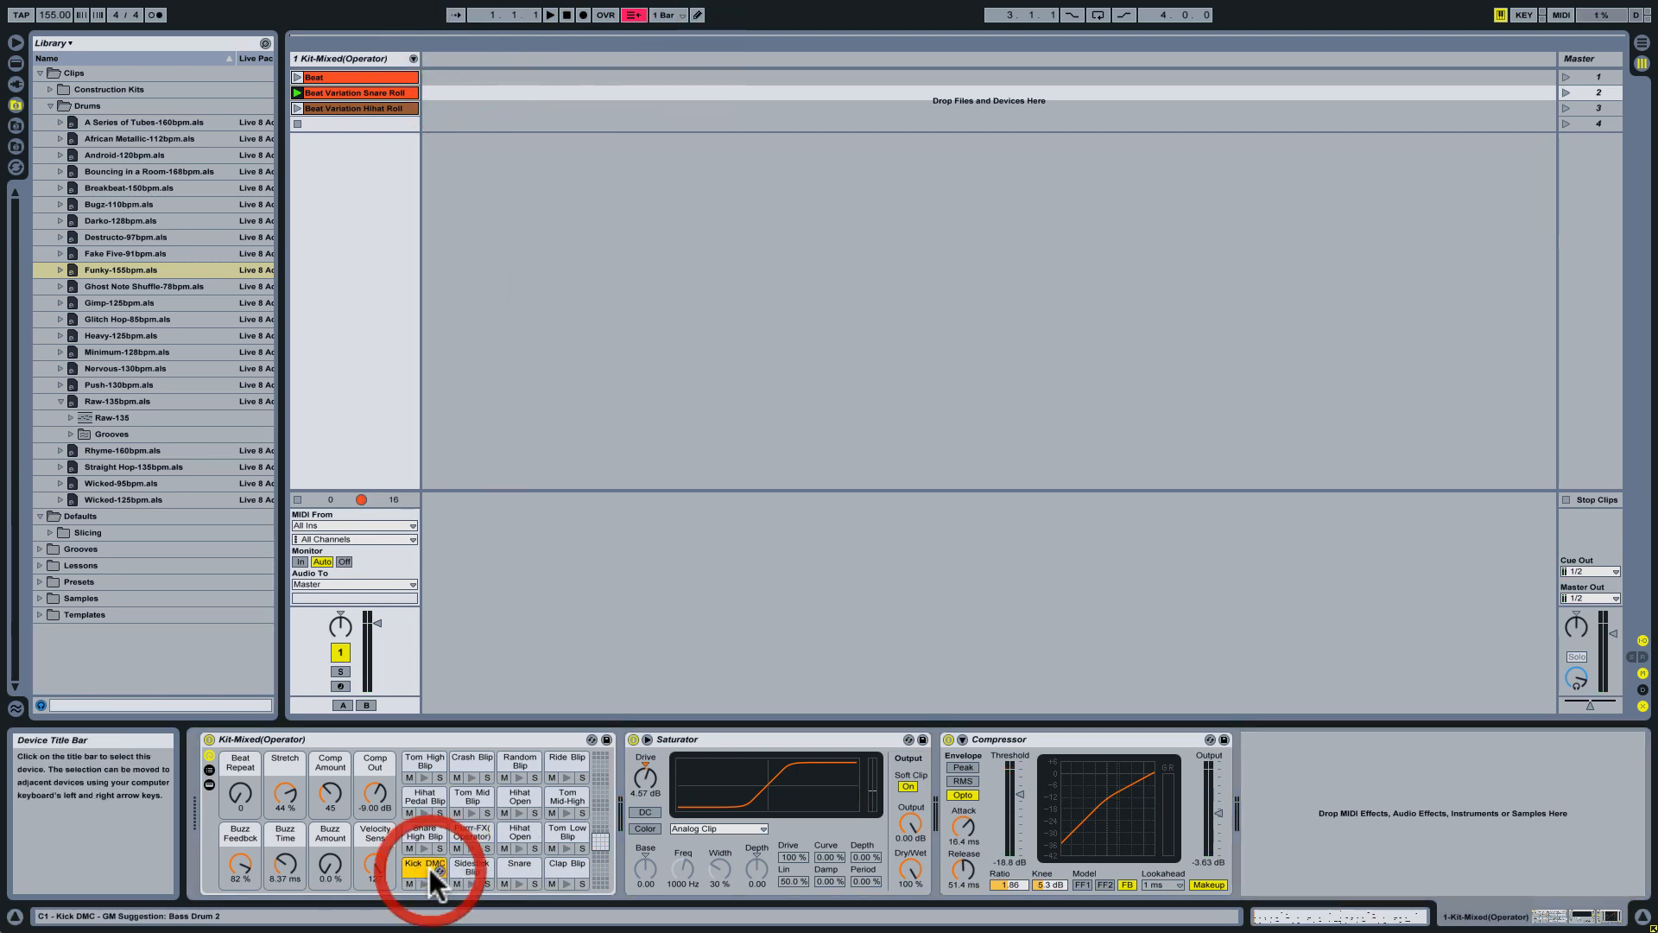
{"action": "left_click", "coordinate": [463, 860]}
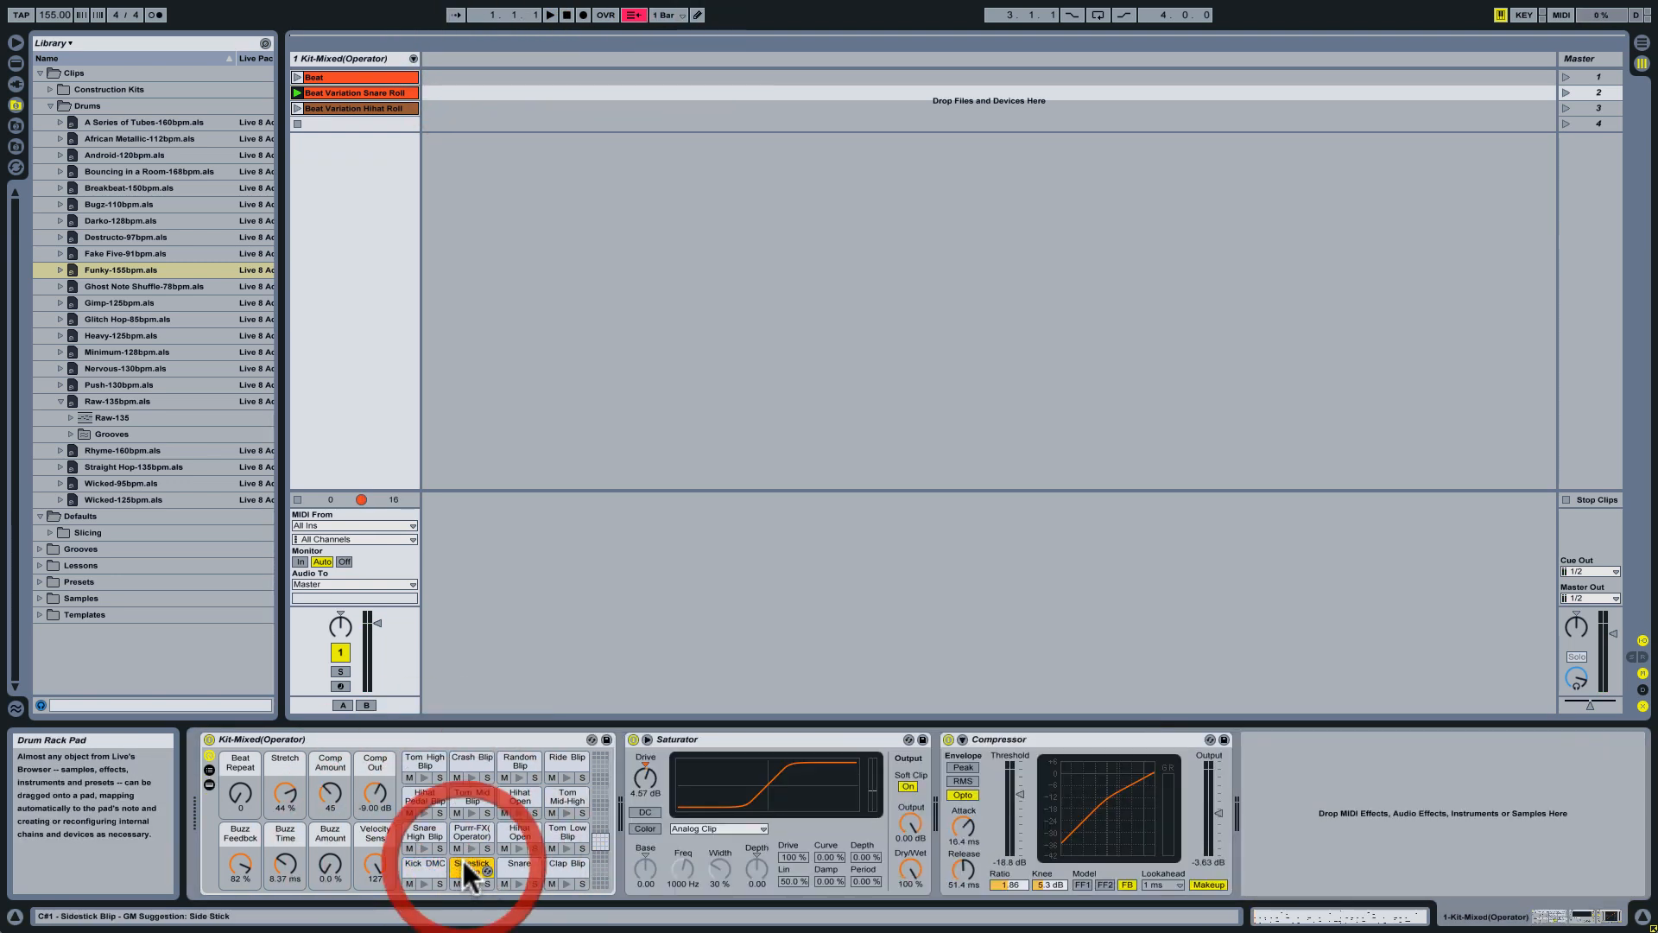
{"action": "left_click", "coordinate": [505, 858]}
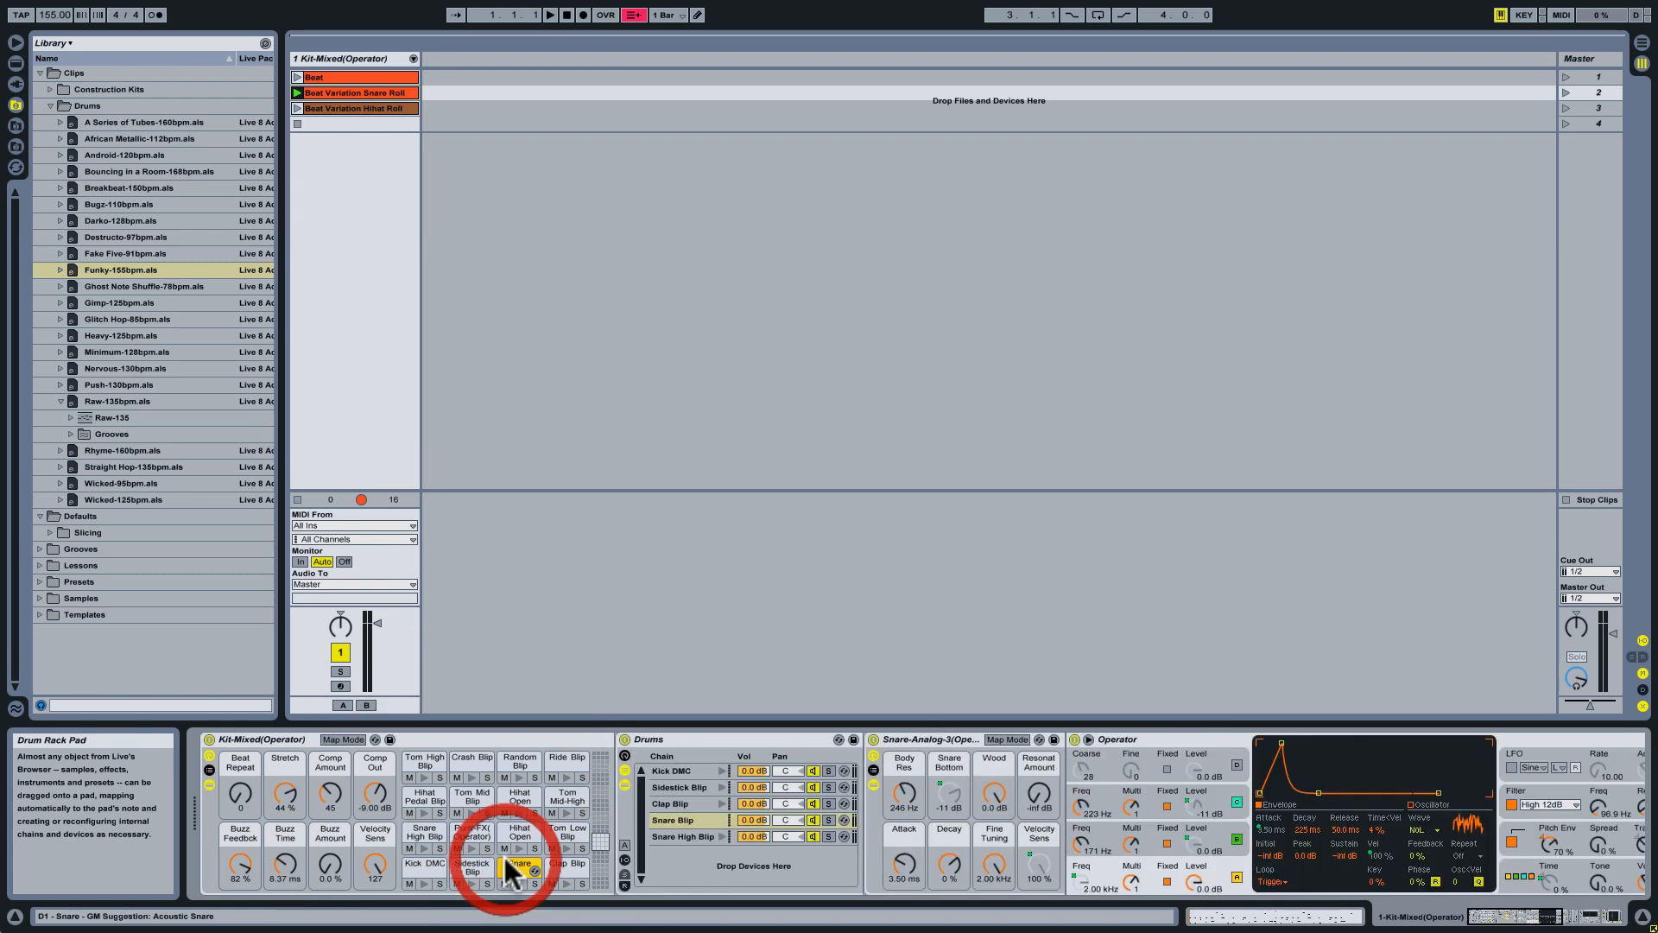
{"action": "left_click", "coordinate": [680, 772]}
{"action": "left_click", "coordinate": [680, 781]}
{"action": "left_click", "coordinate": [681, 797]}
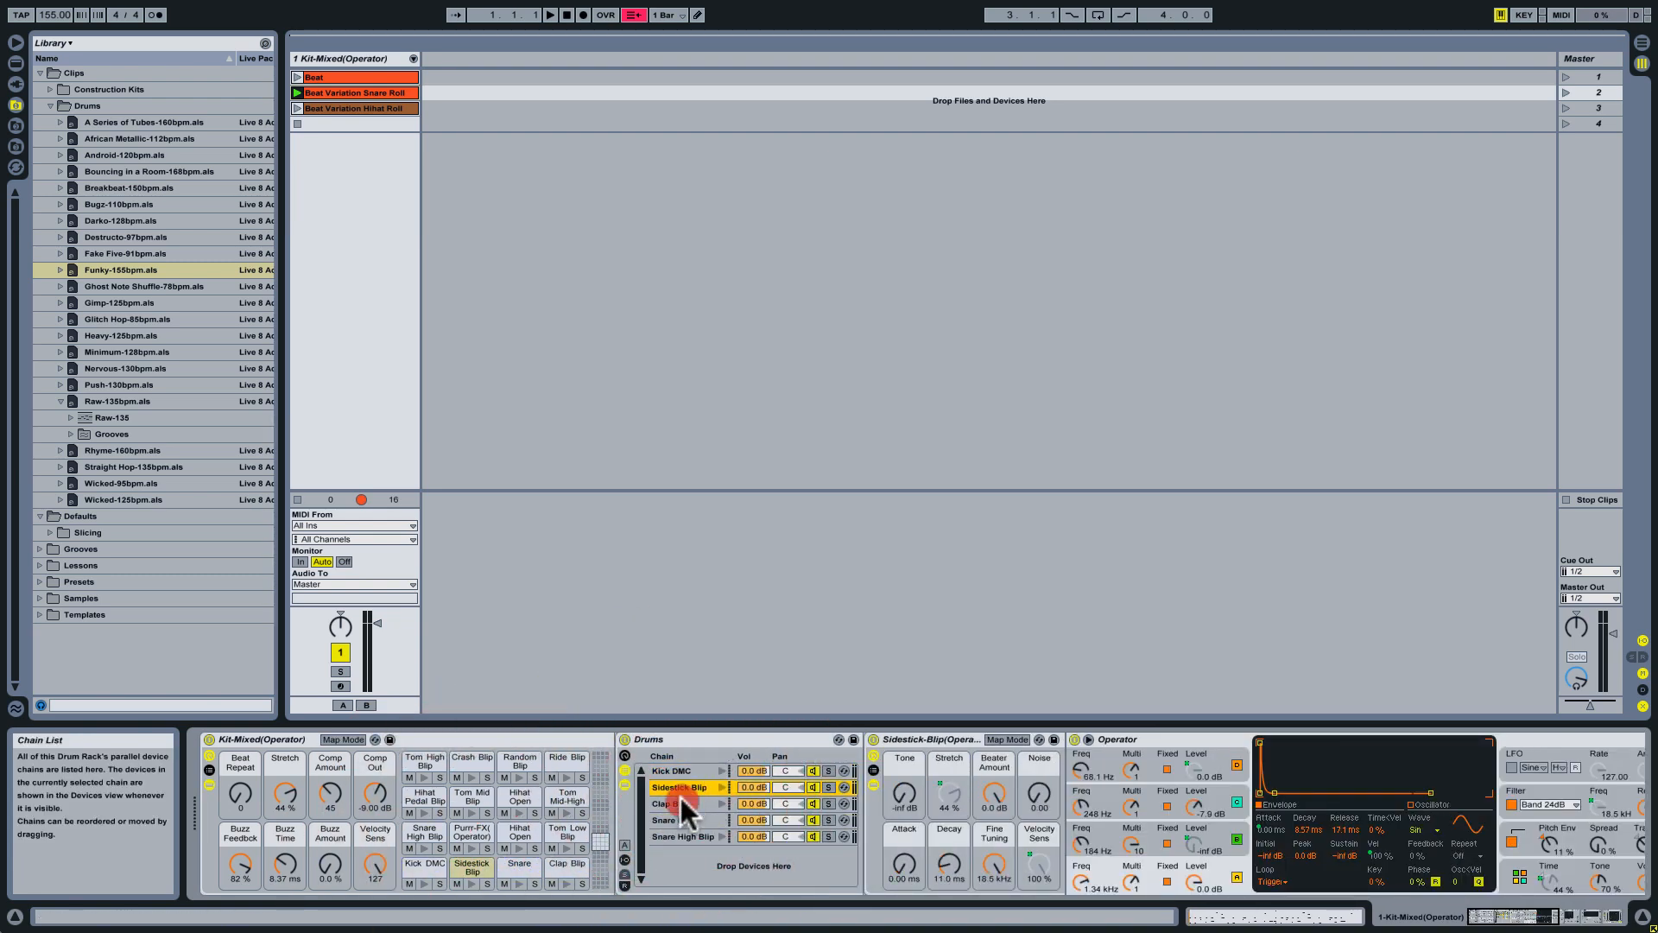
{"action": "left_click", "coordinate": [681, 815]}
{"action": "left_click", "coordinate": [687, 835]}
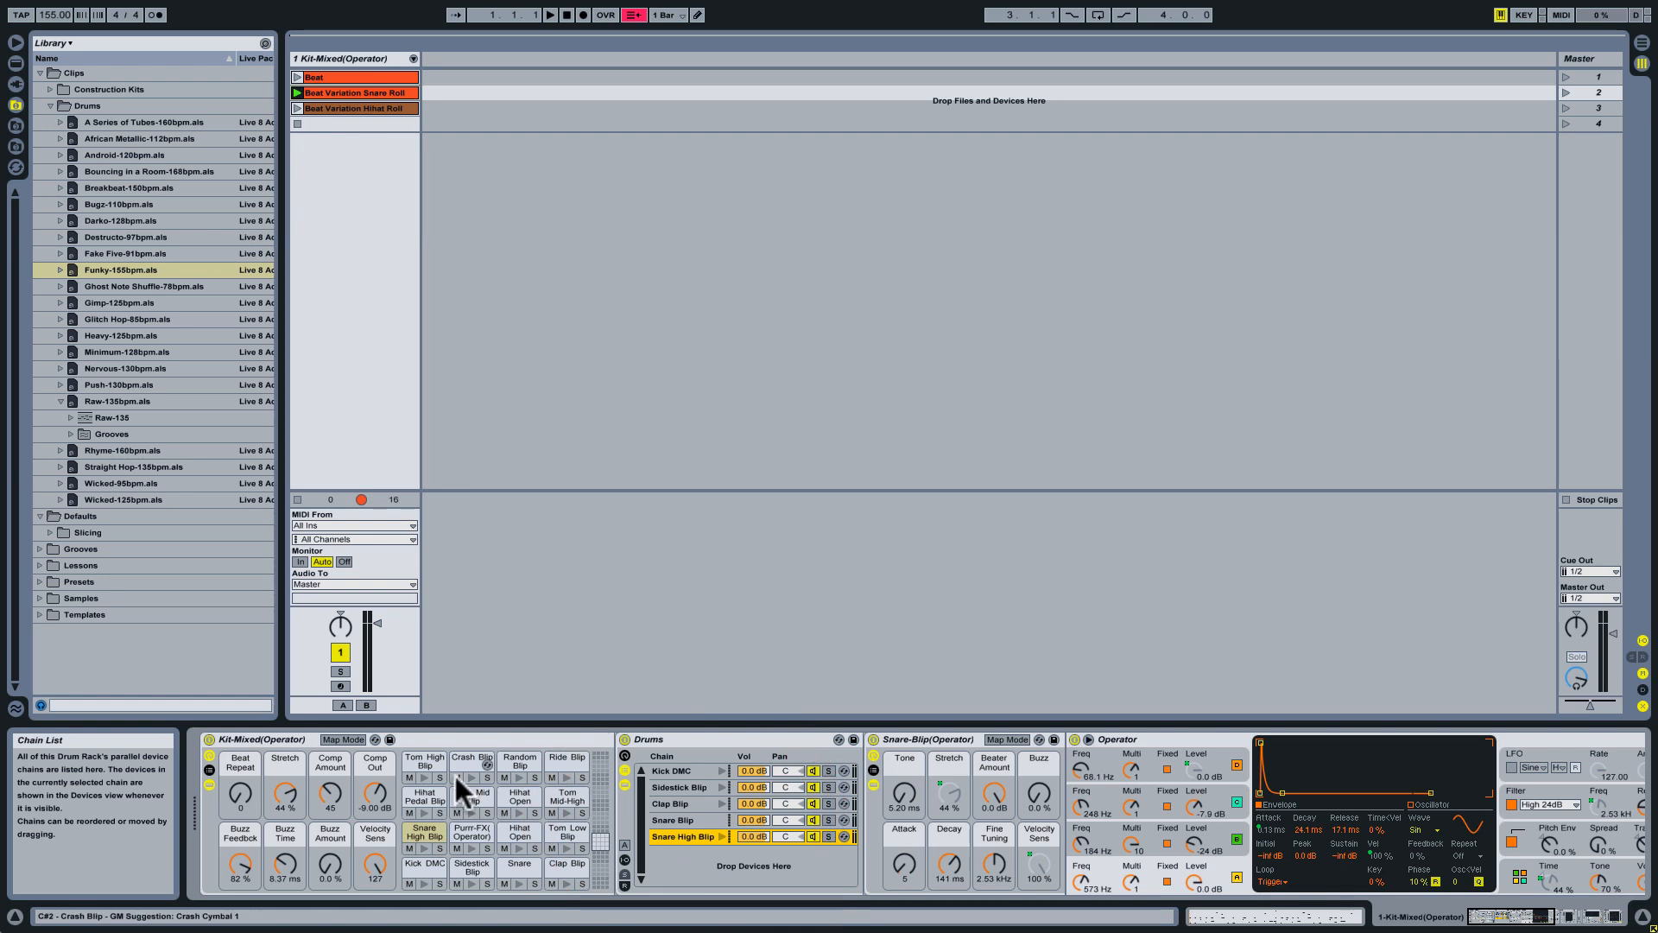
{"action": "left_click", "coordinate": [209, 770]}
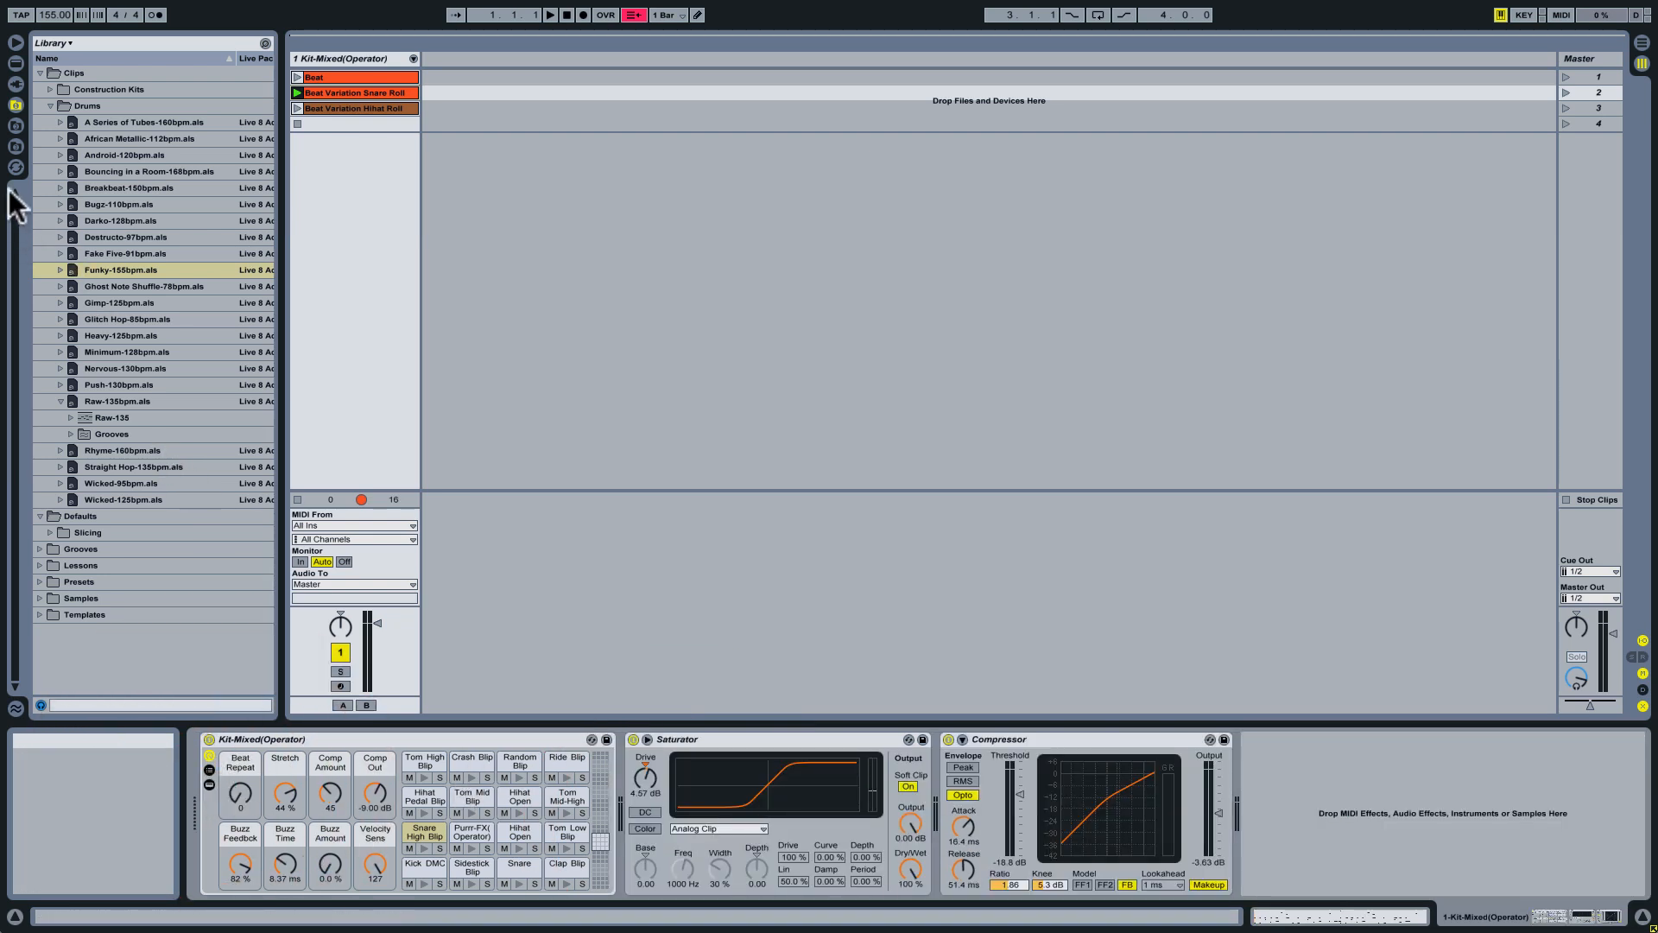
Step: Replace the track's Kit-Mixed(Operator) drum rack with the Reaktor5 plug-in, ahead of the Saturator
{"action": "left_click", "coordinate": [15, 84]}
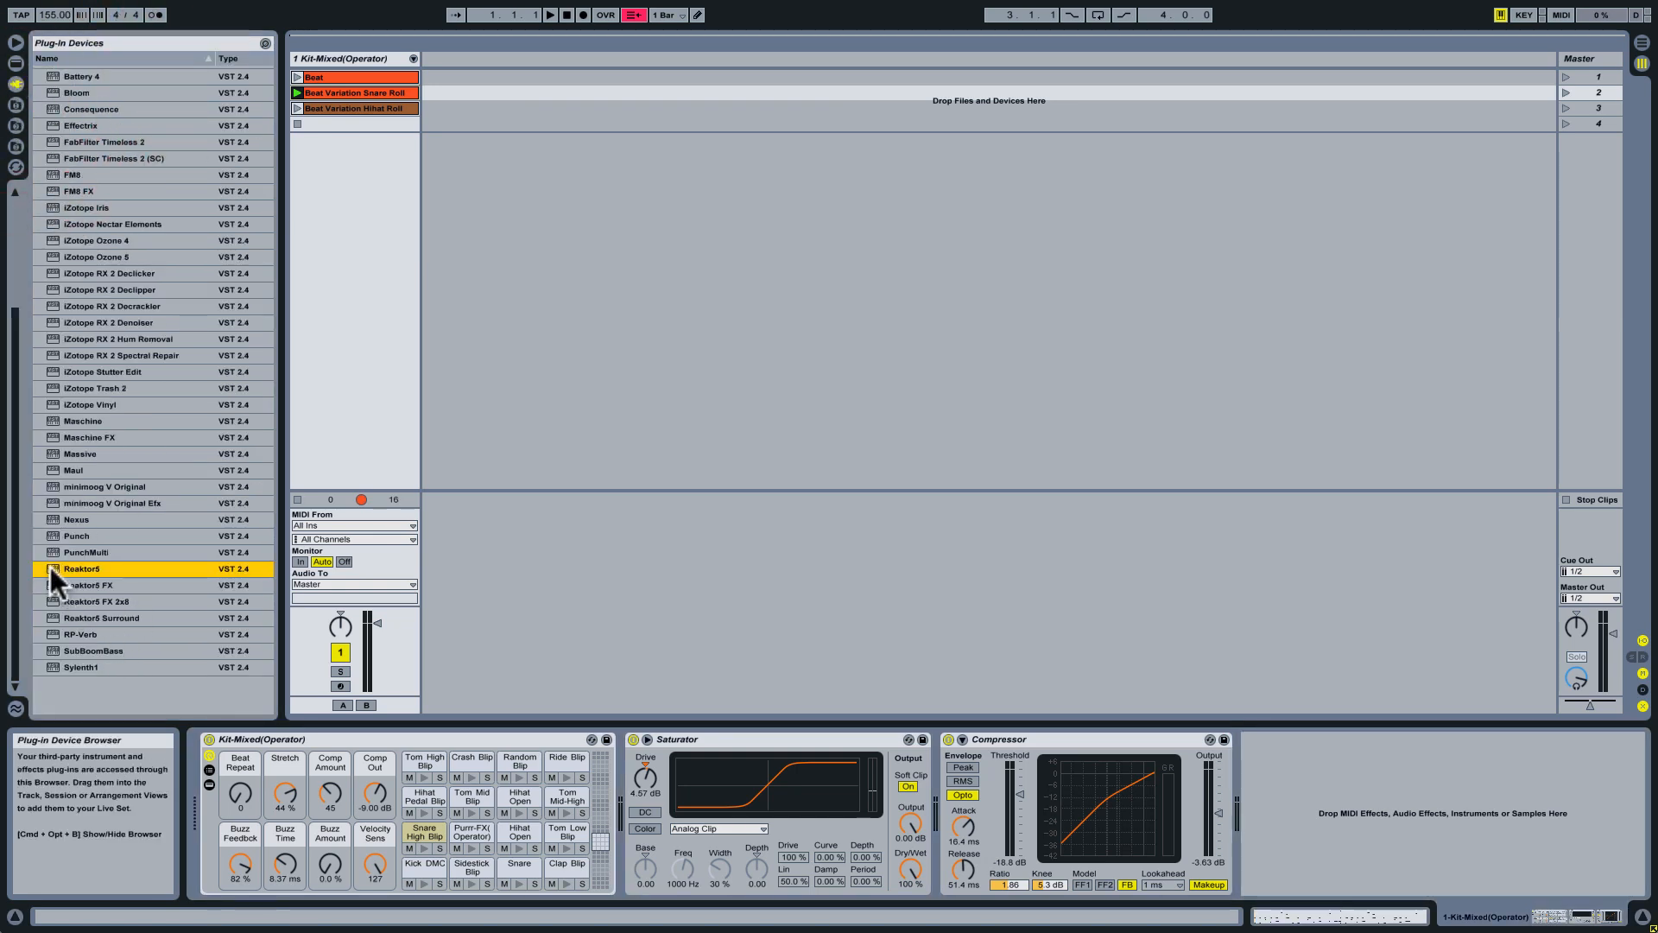
{"action": "left_click_drag", "start_coordinate": [50, 566], "coordinate": [312, 808]}
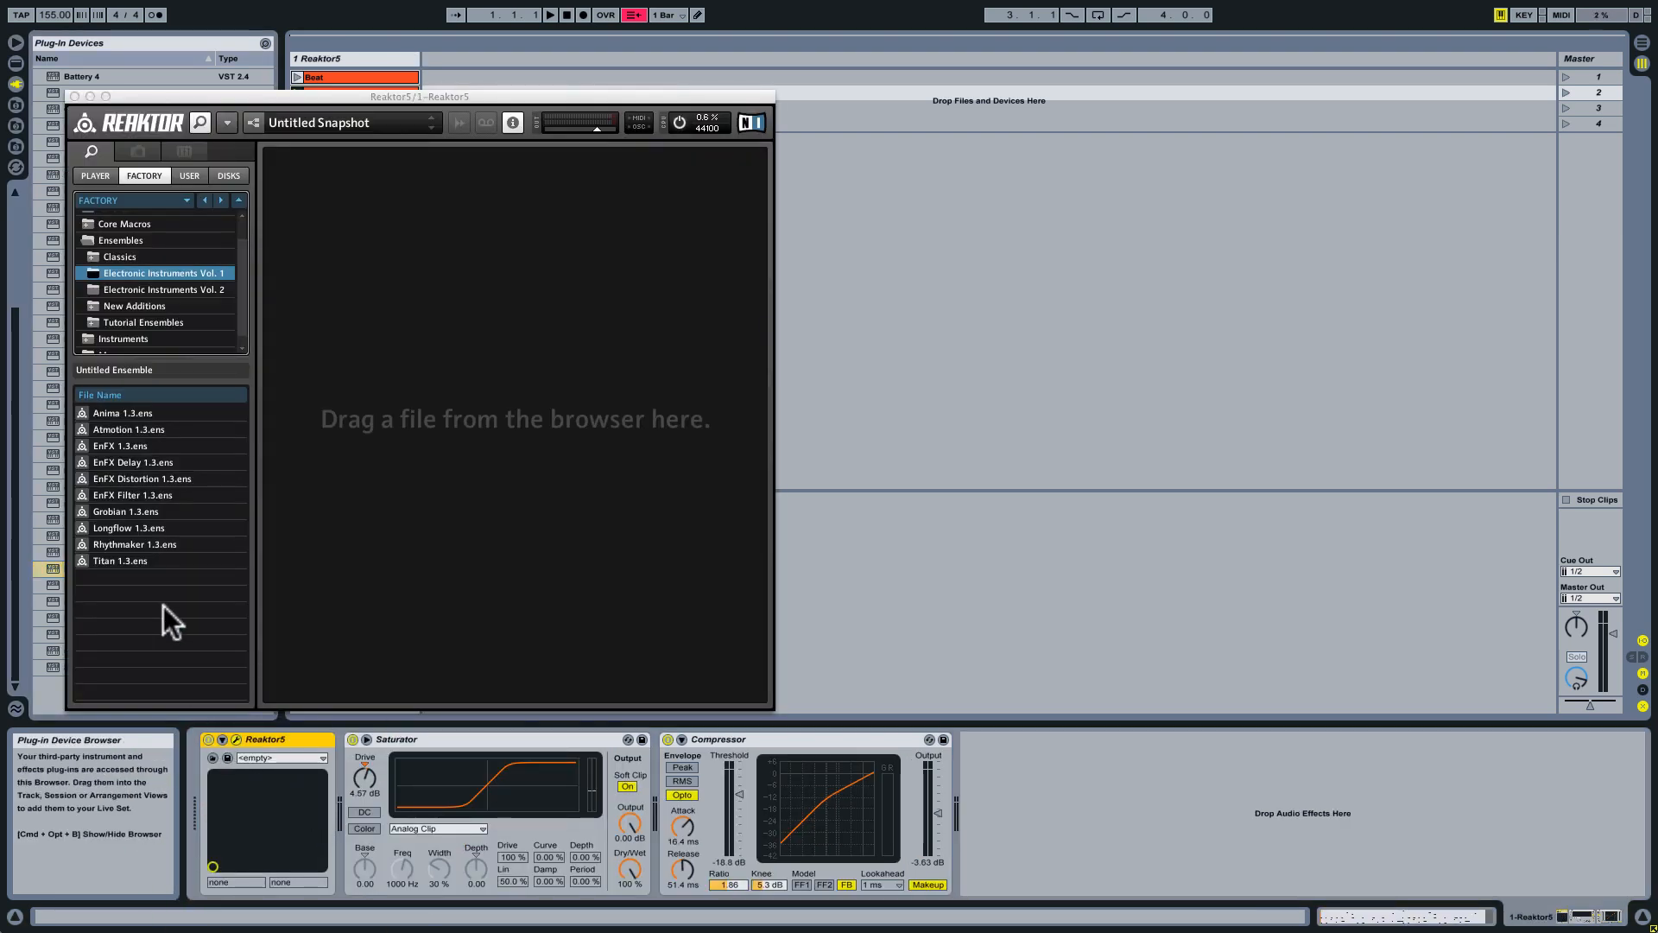
Step: Load the Aerobic.ens ensemble into Reaktor from the factory New Additions Grooveboxes folder
{"action": "left_click", "coordinate": [244, 271]}
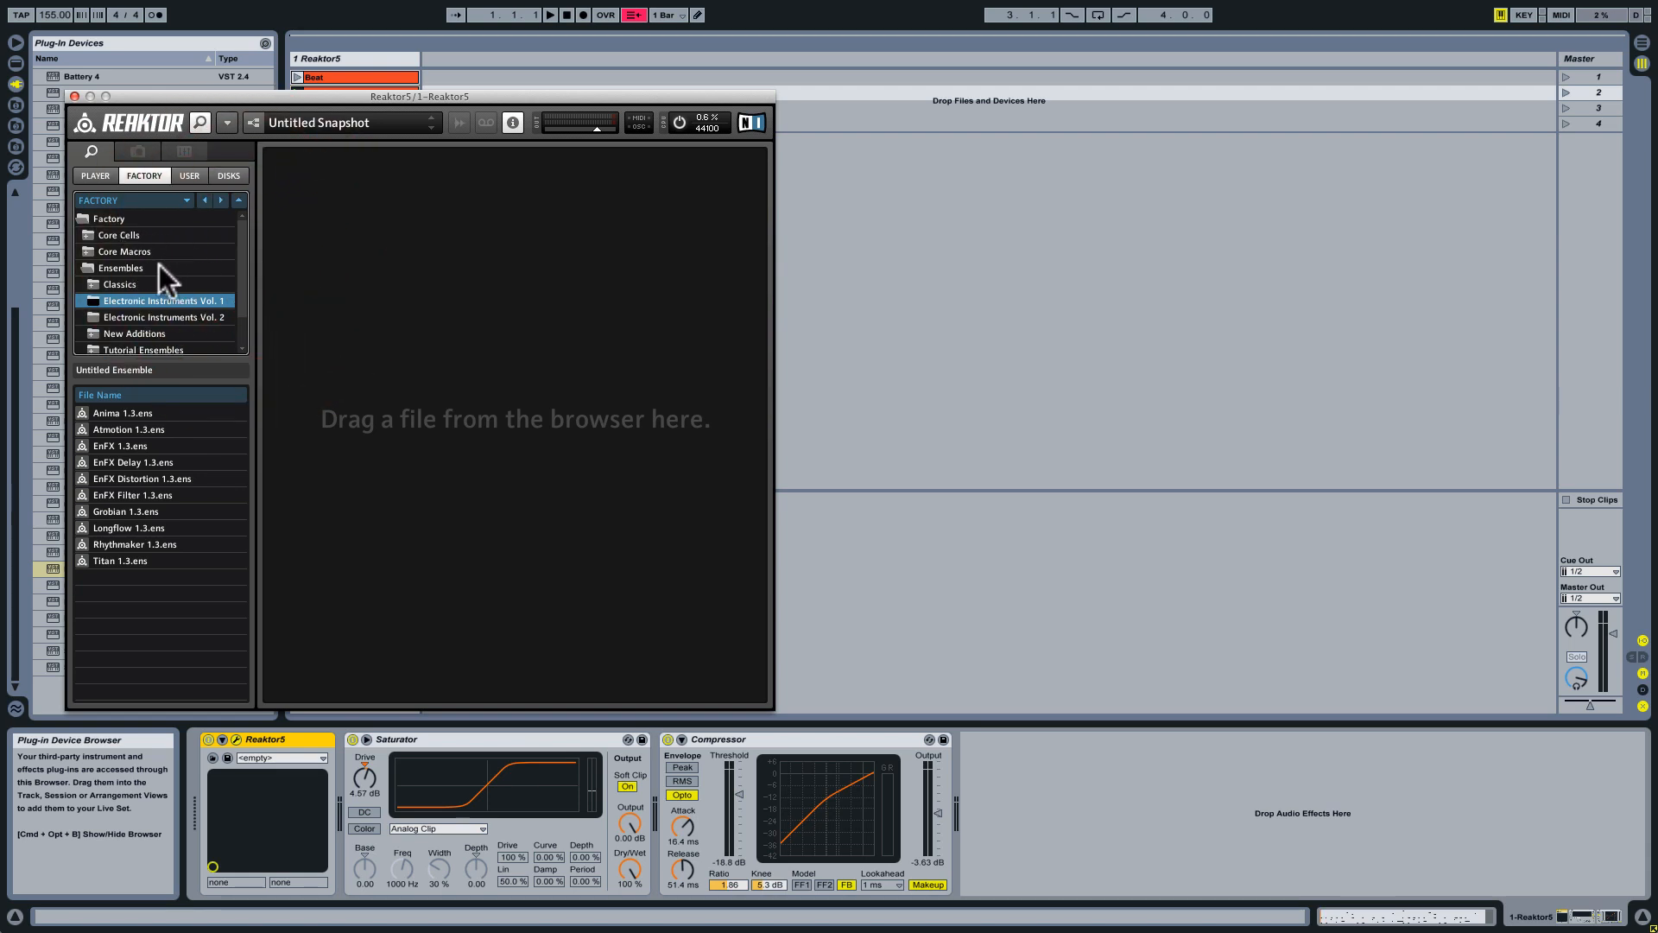
{"action": "scroll", "coordinate": [242, 273], "scroll_direction": "down", "scroll_amount": 1}
{"action": "left_click", "coordinate": [203, 295]}
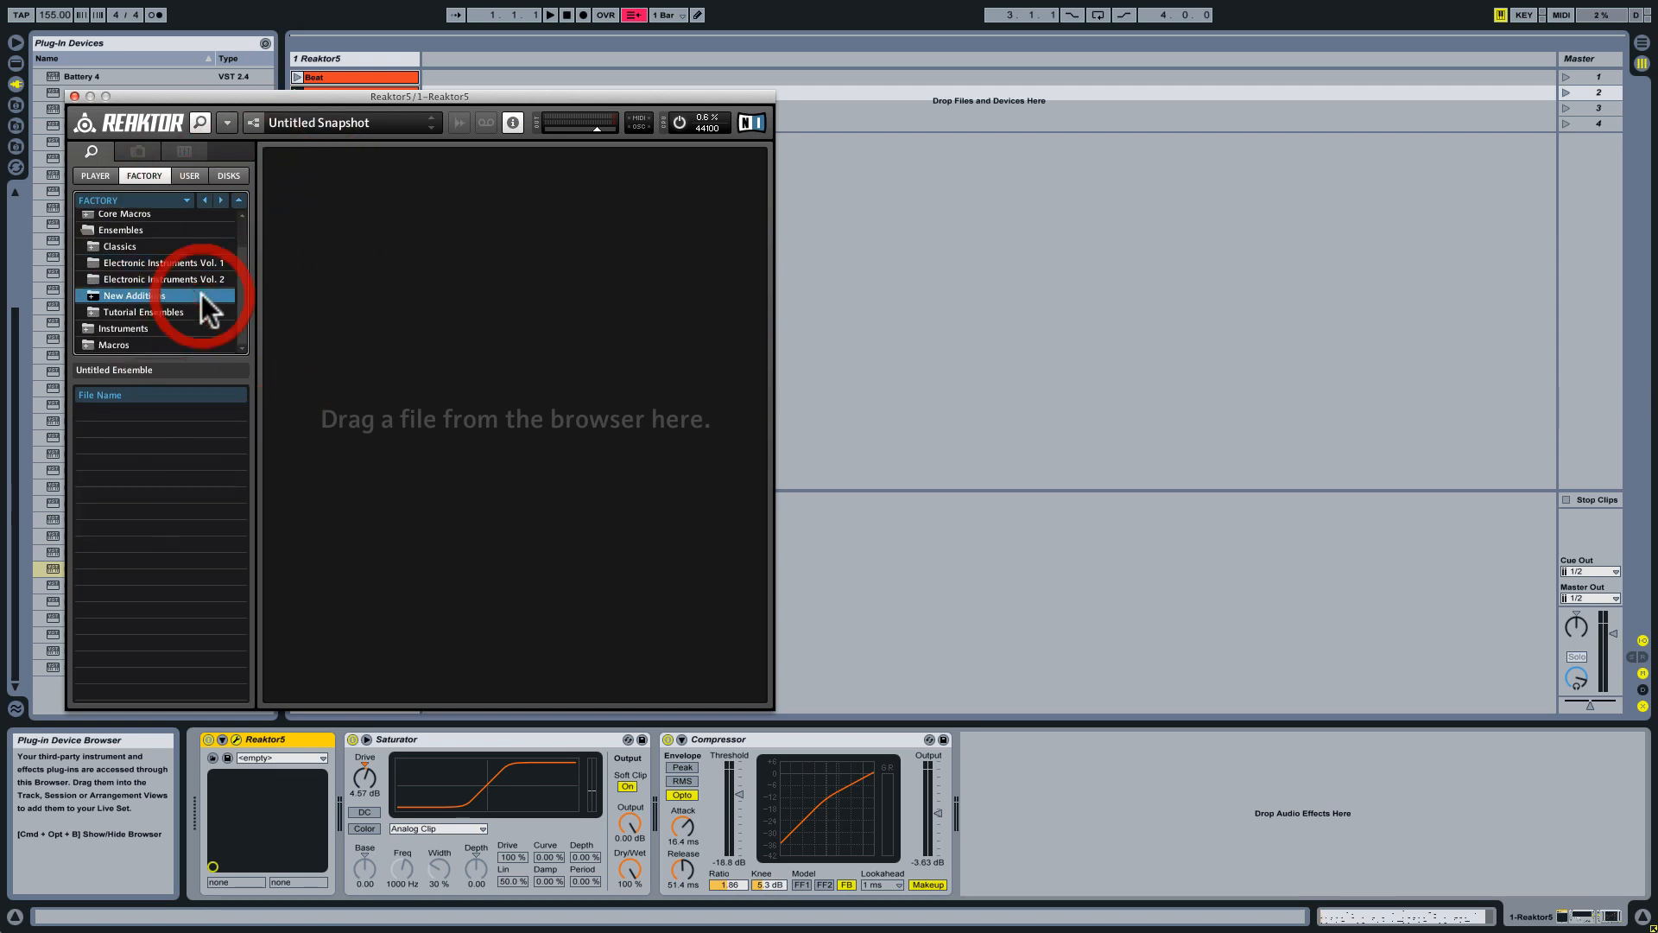
{"action": "left_click_drag", "start_coordinate": [243, 294], "coordinate": [246, 328]}
{"action": "left_click", "coordinate": [177, 248]}
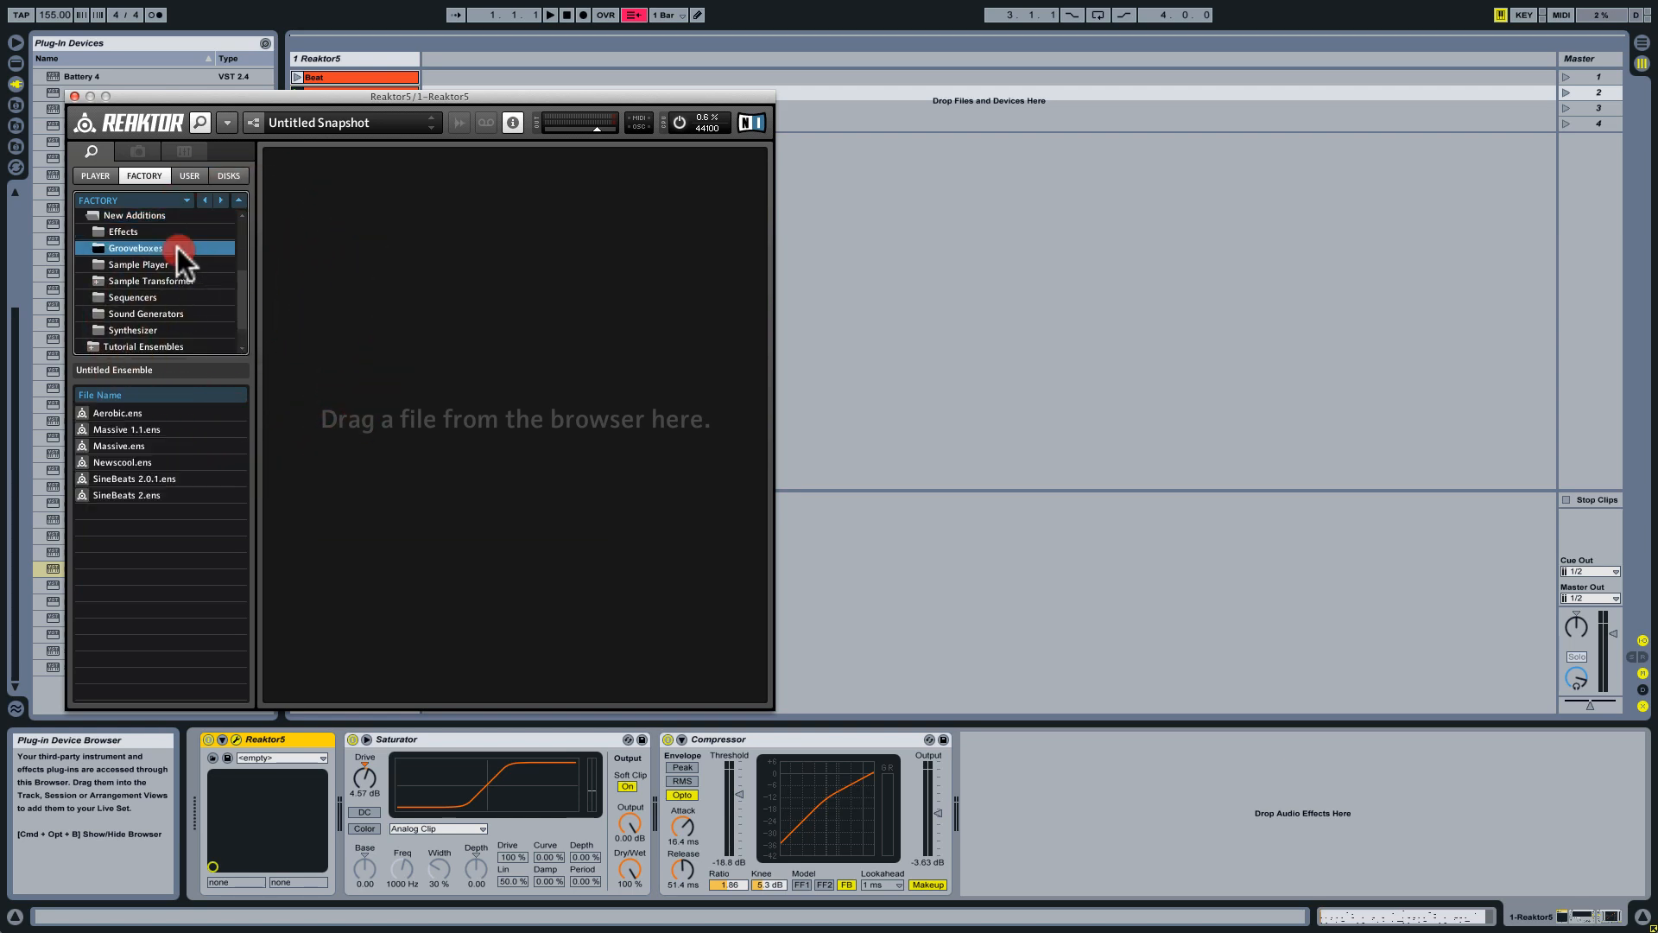
{"action": "double_click", "coordinate": [130, 414]}
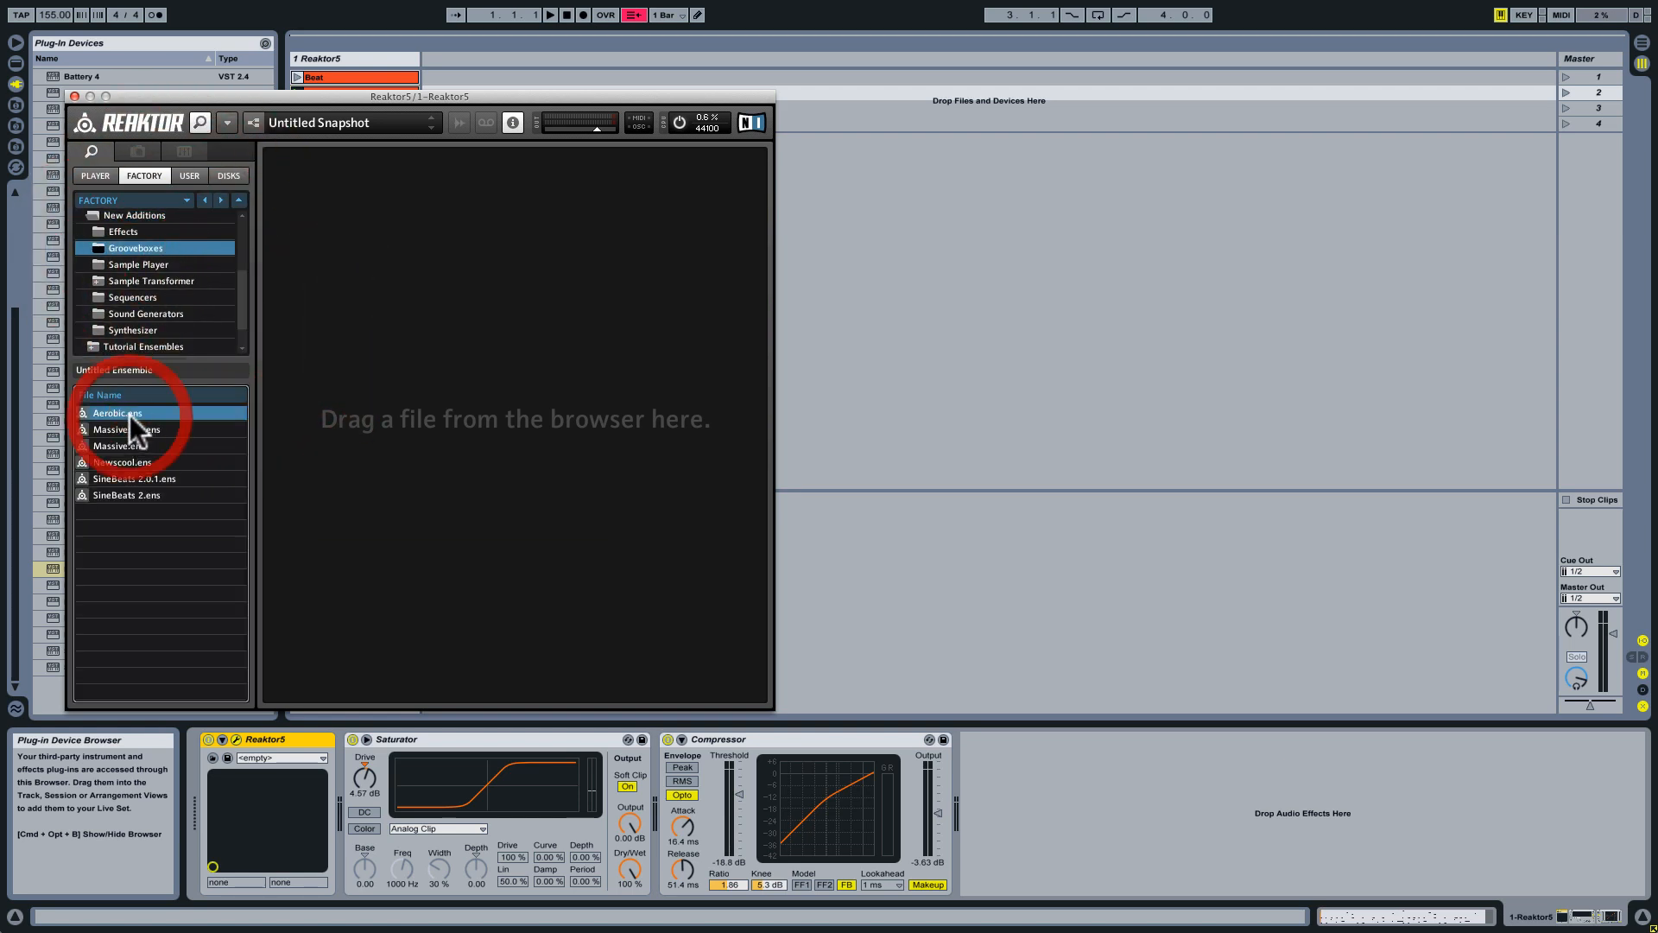
Step: Hide Reaktor's file browser and reposition the plug-in window
{"action": "left_click_drag", "start_coordinate": [306, 97], "coordinate": [372, 90]}
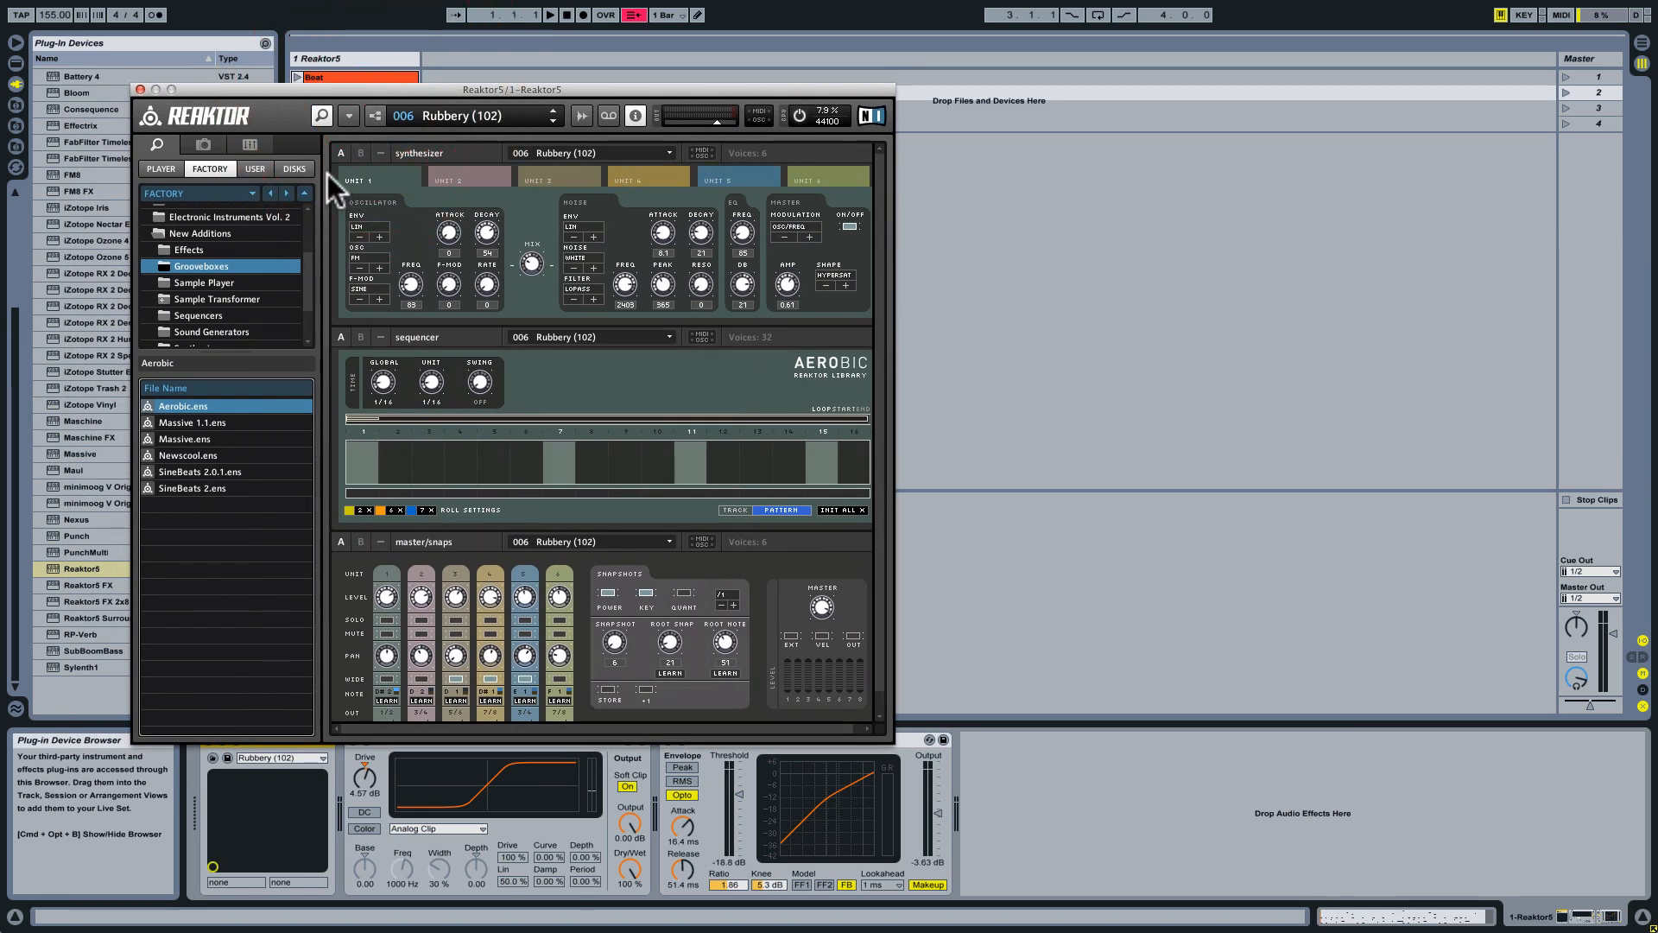
{"action": "left_click", "coordinate": [321, 116]}
{"action": "left_click_drag", "start_coordinate": [309, 92], "coordinate": [454, 80]}
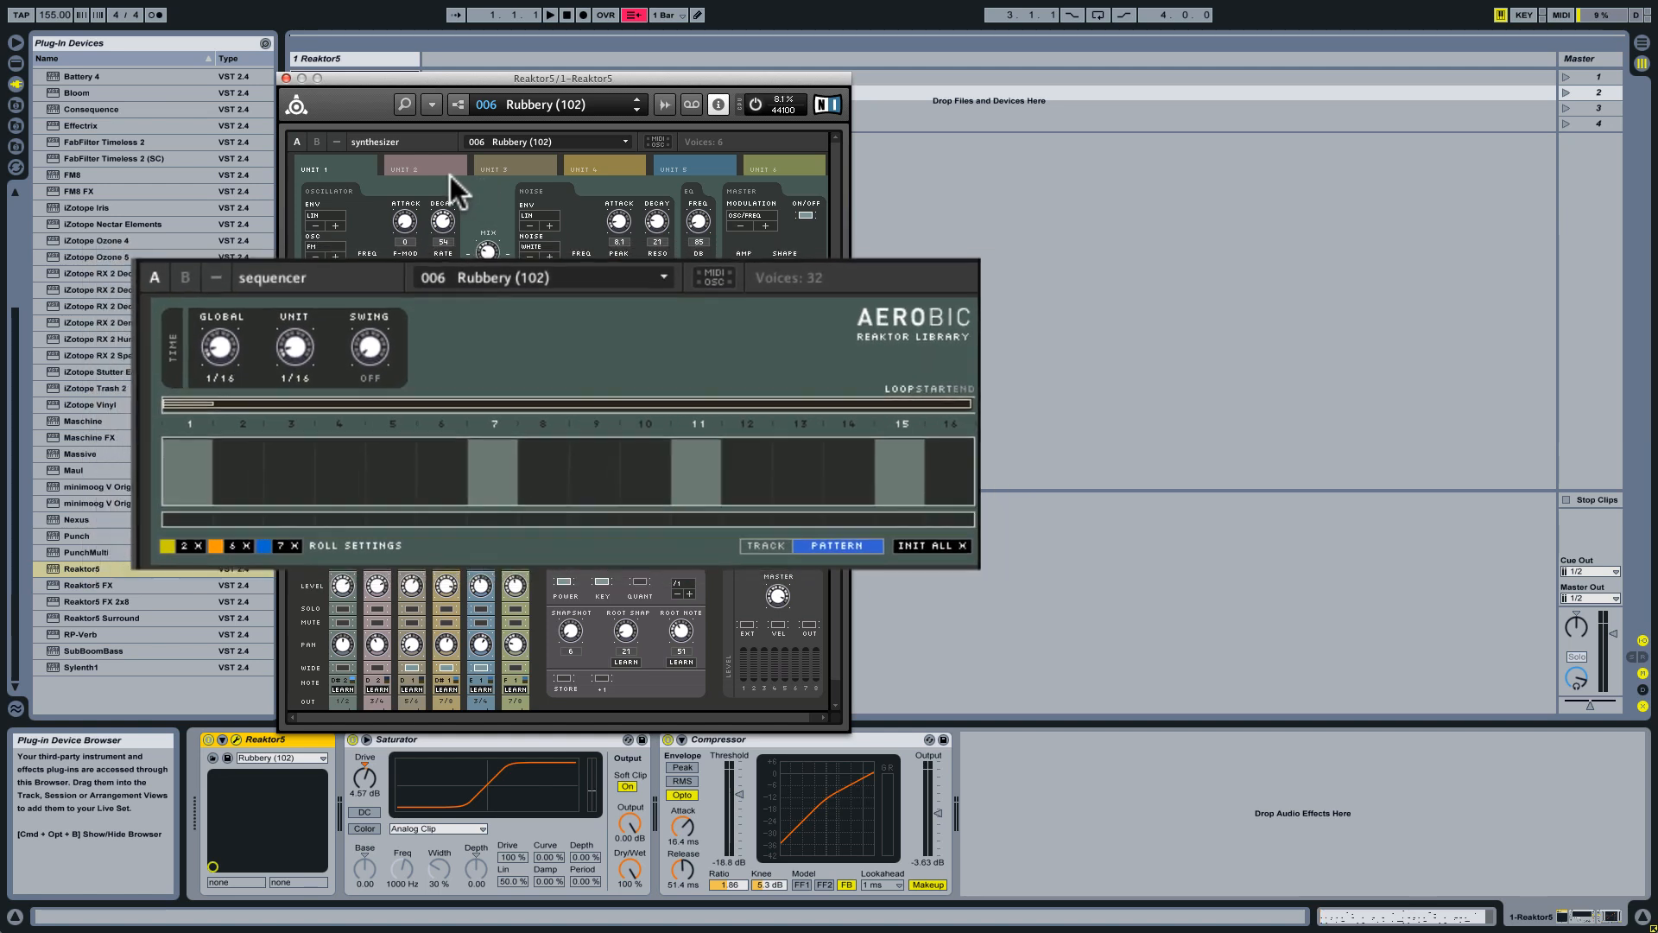
Step: Examine the oscillator, noise, mix and sequencer settings across Aerobic's Units 1 to 6
{"action": "left_click", "coordinate": [429, 165]}
{"action": "left_click", "coordinate": [510, 164]}
{"action": "left_click", "coordinate": [583, 167]}
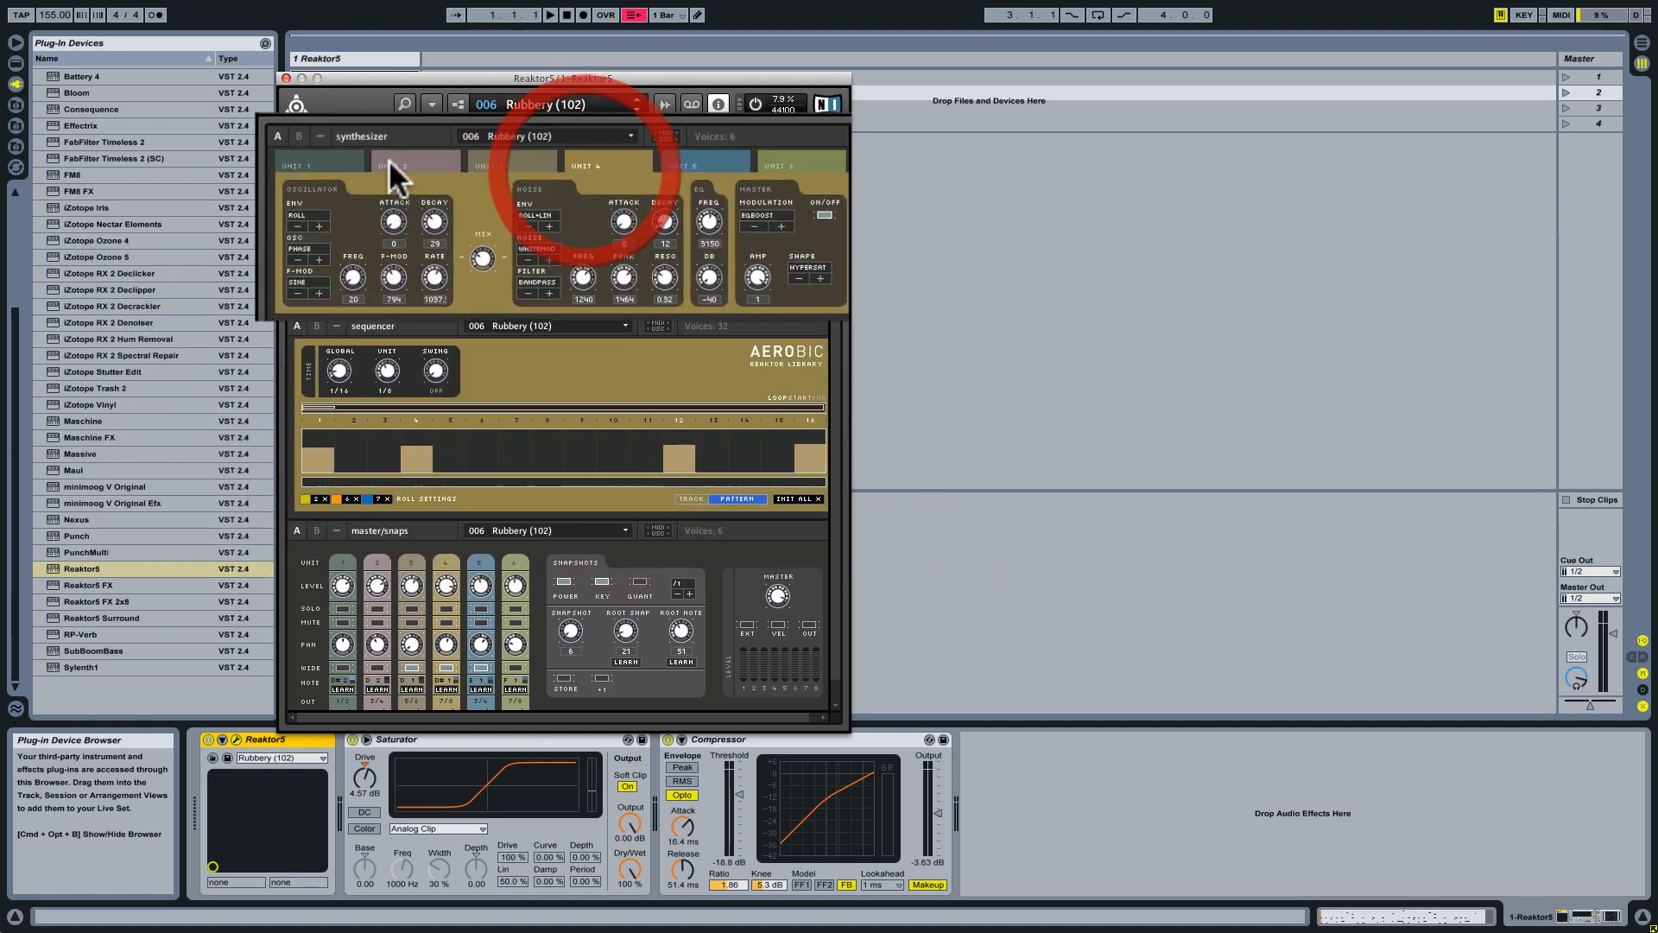
{"action": "left_click", "coordinate": [334, 164]}
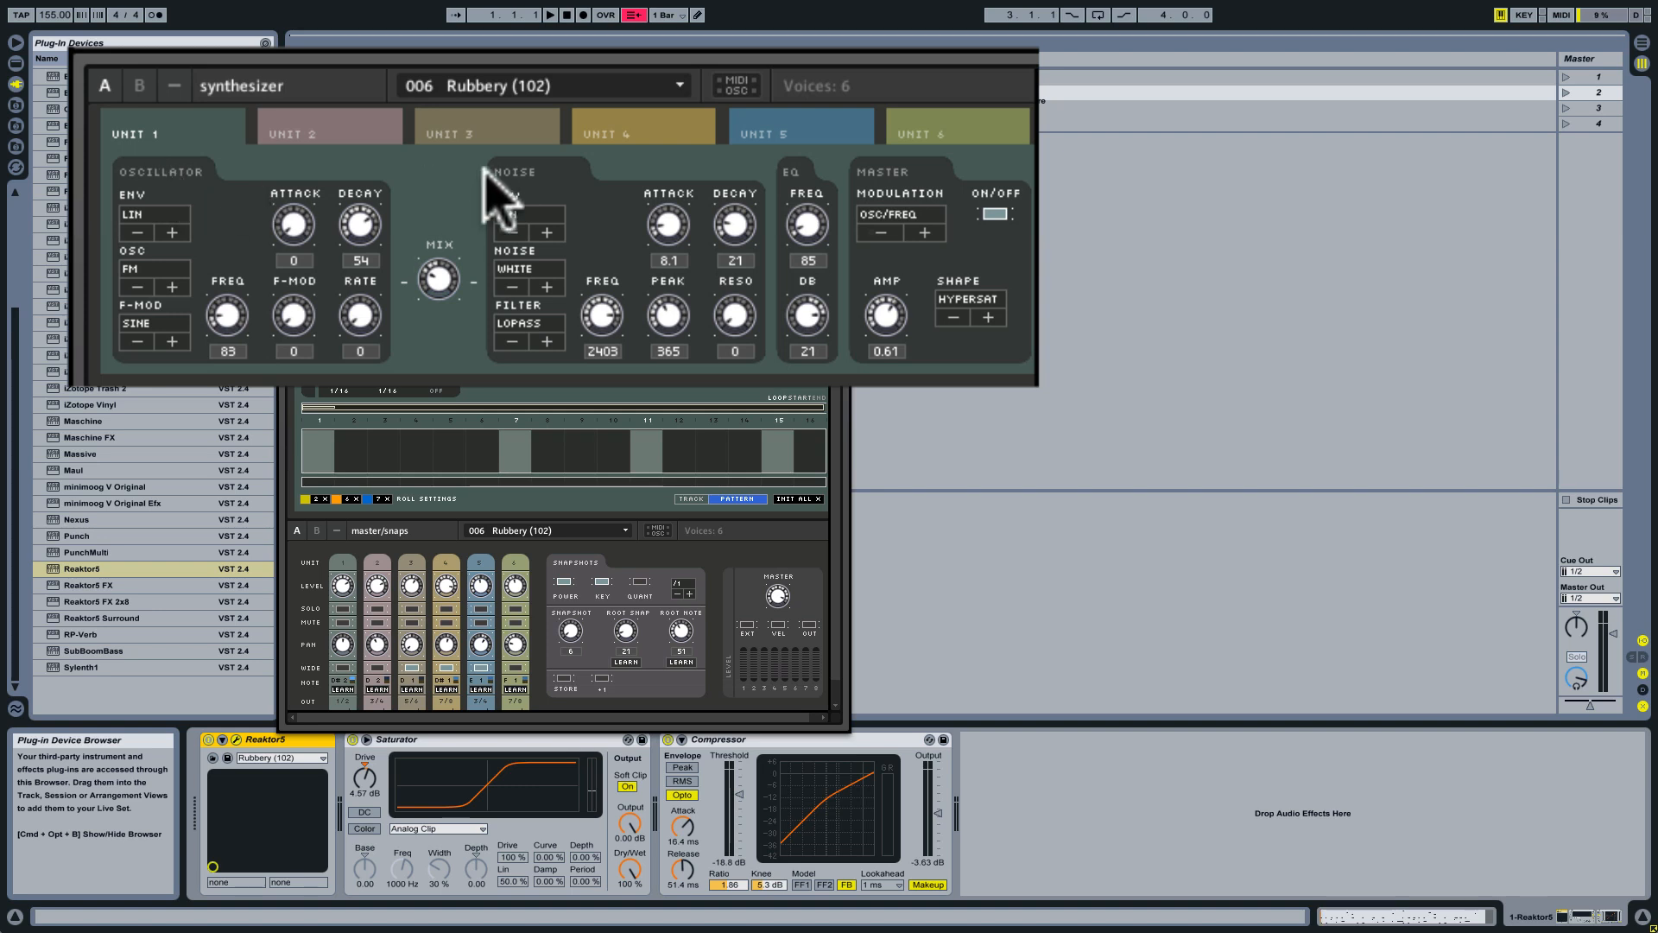
{"action": "mouse_move", "coordinate": [446, 290]}
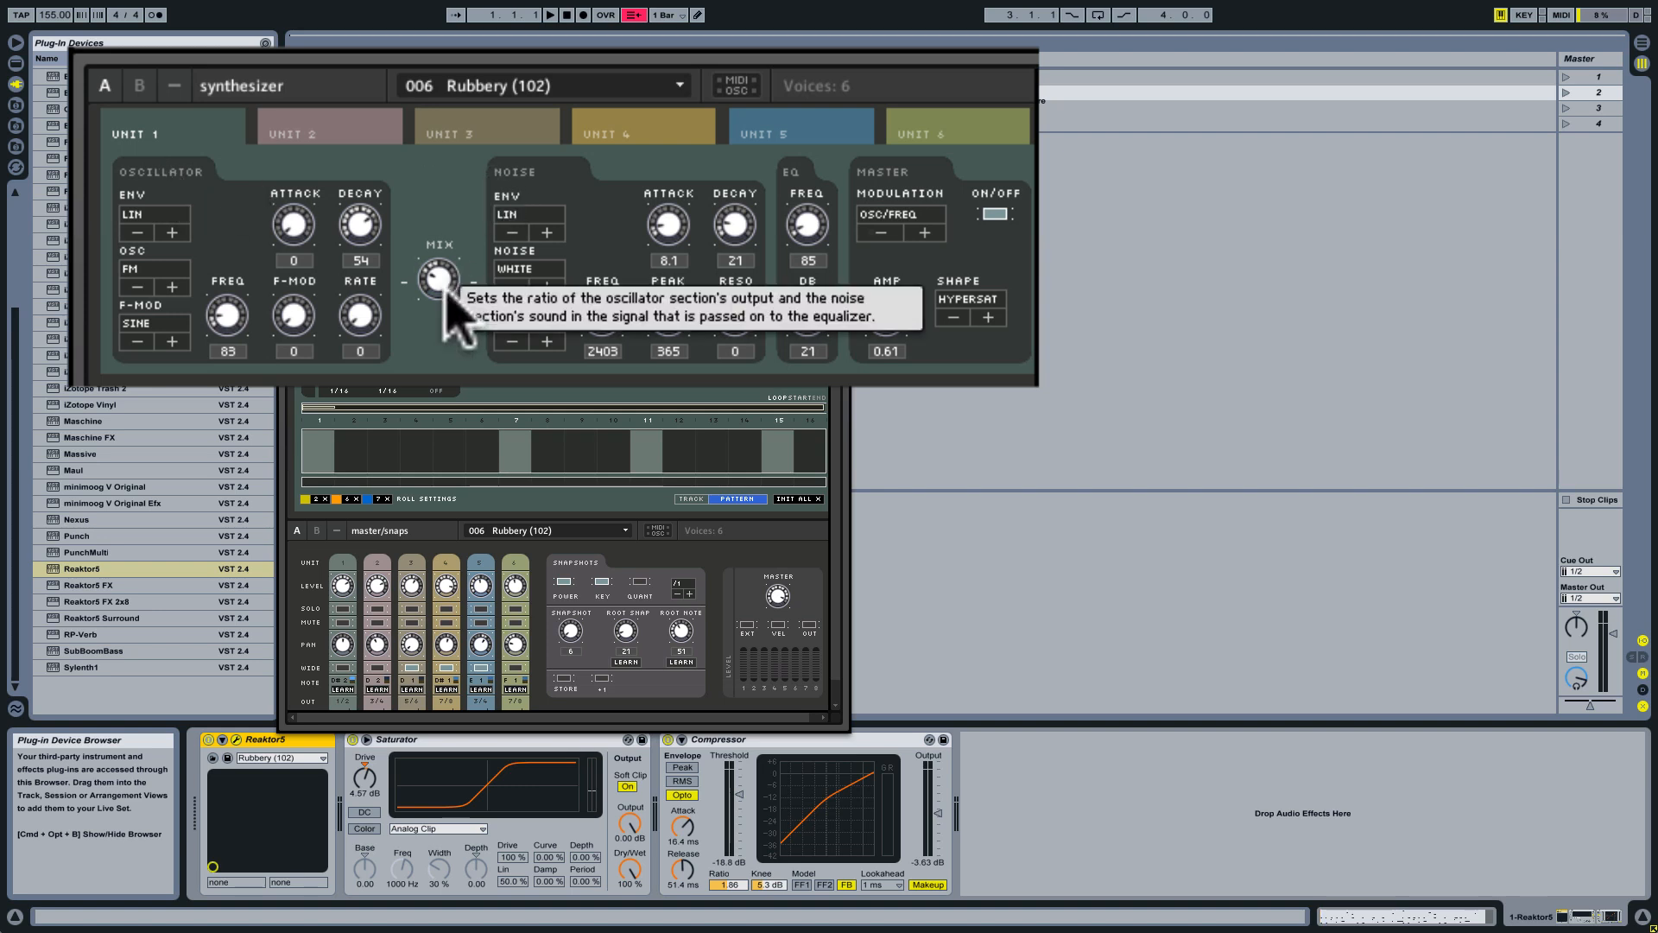
{"action": "mouse_move", "coordinate": [561, 344]}
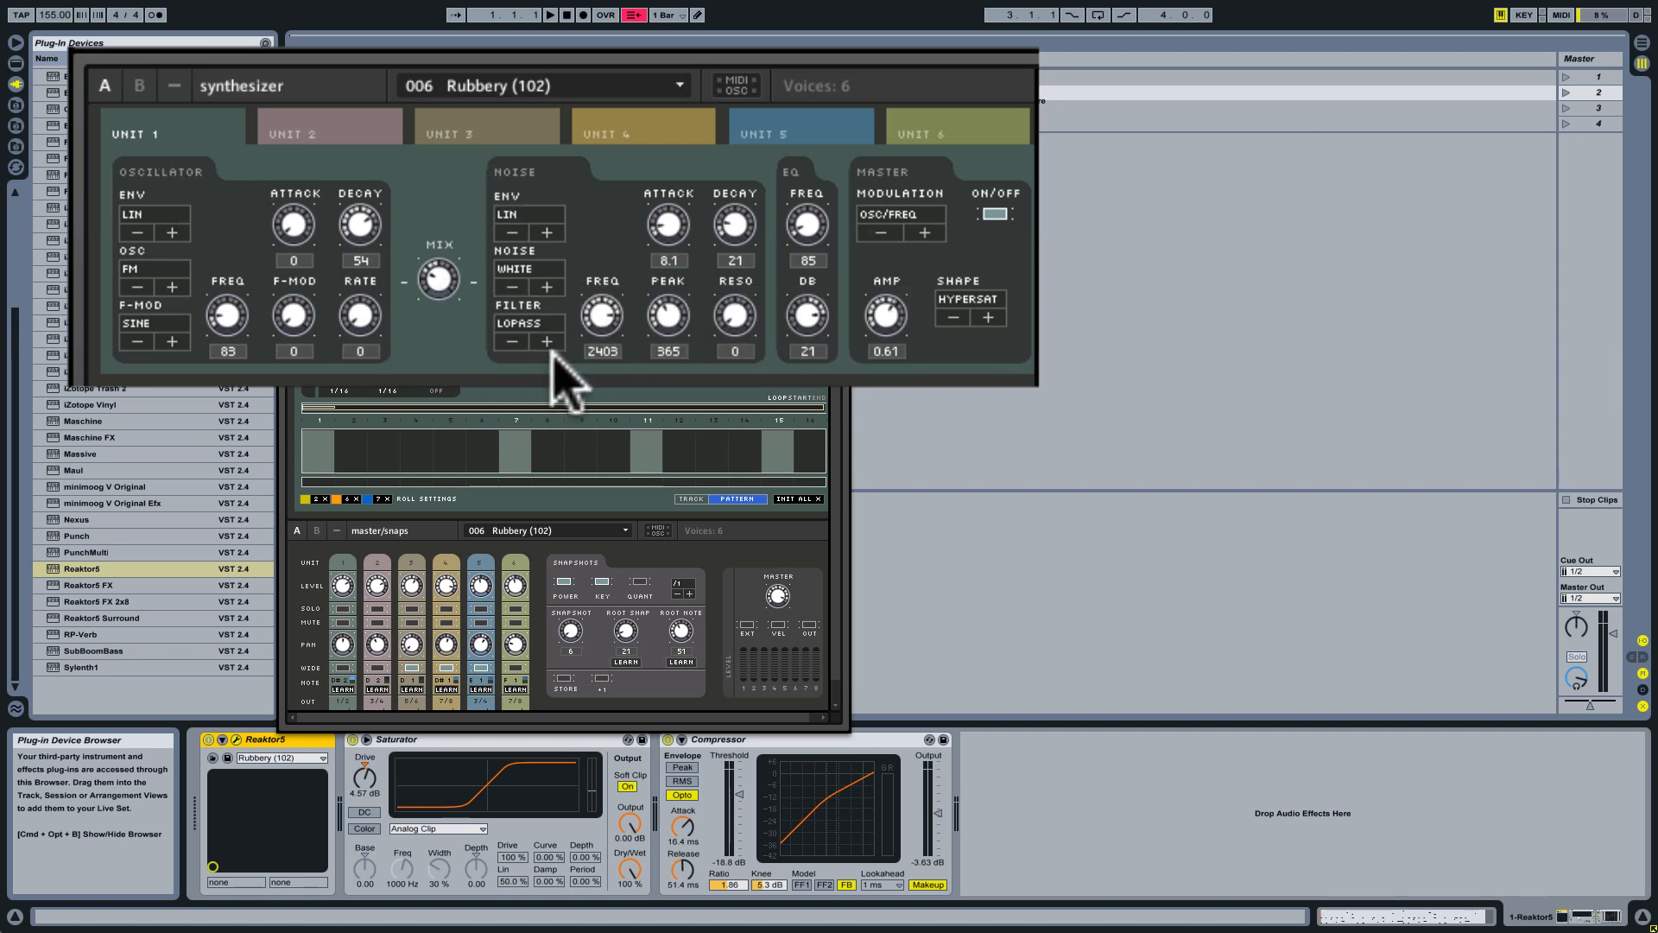
{"action": "left_click", "coordinate": [341, 125]}
{"action": "left_click", "coordinate": [449, 126]}
{"action": "left_click", "coordinate": [685, 116]}
{"action": "left_click", "coordinate": [690, 167]}
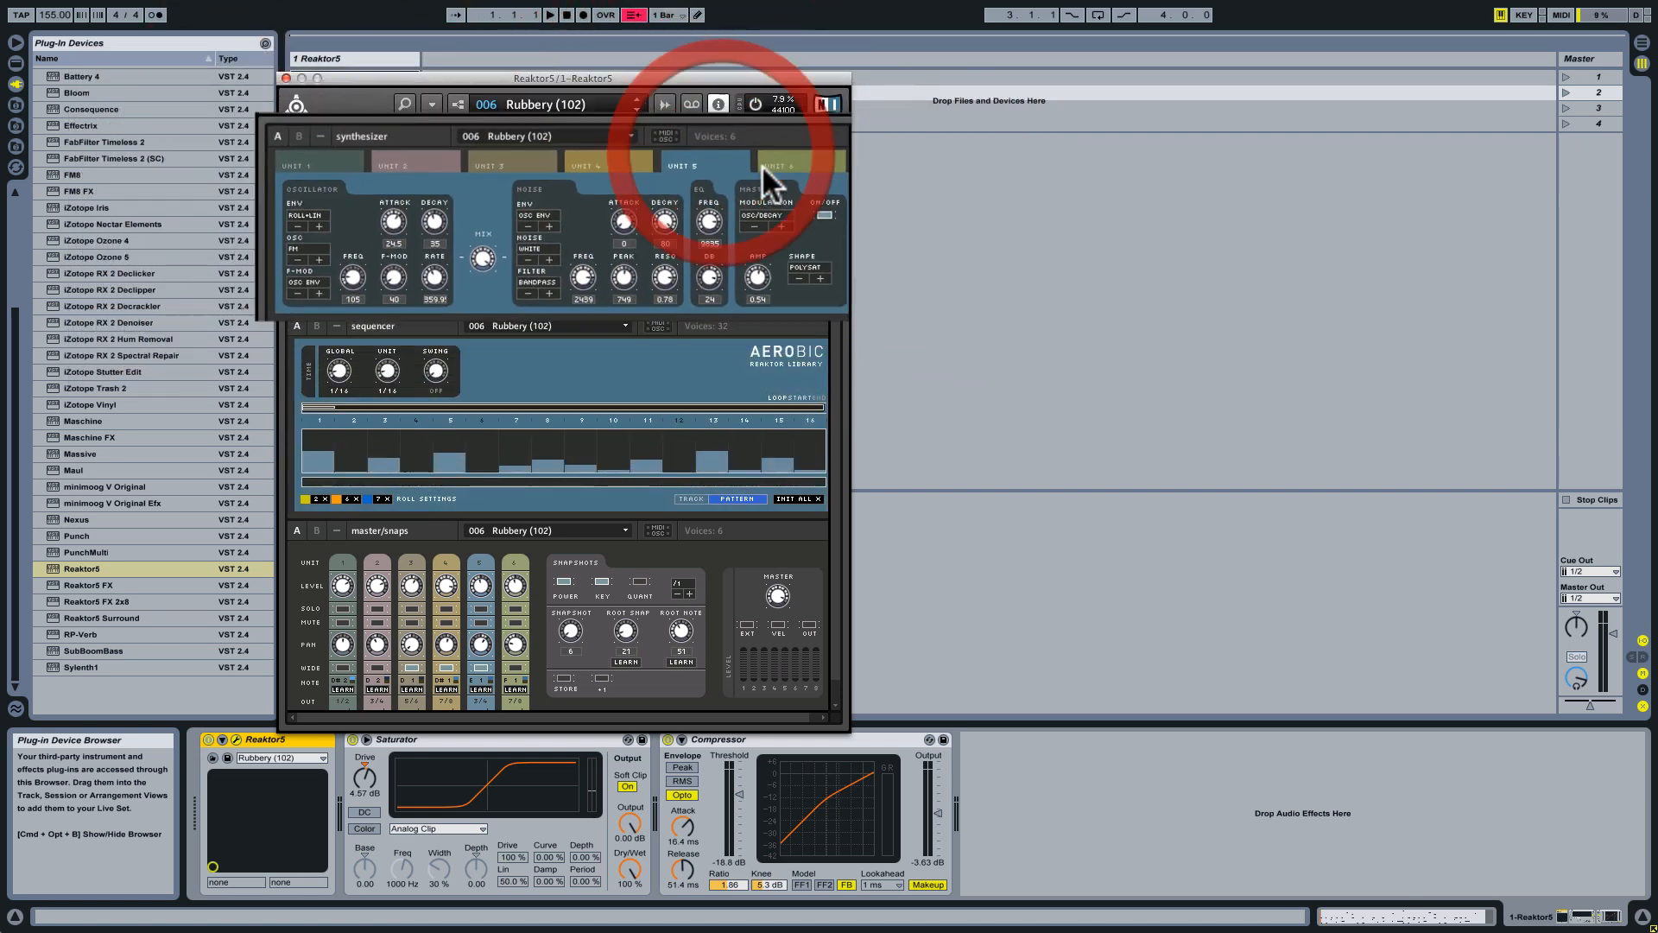
{"action": "left_click", "coordinate": [760, 166]}
{"action": "mouse_move", "coordinate": [634, 252]}
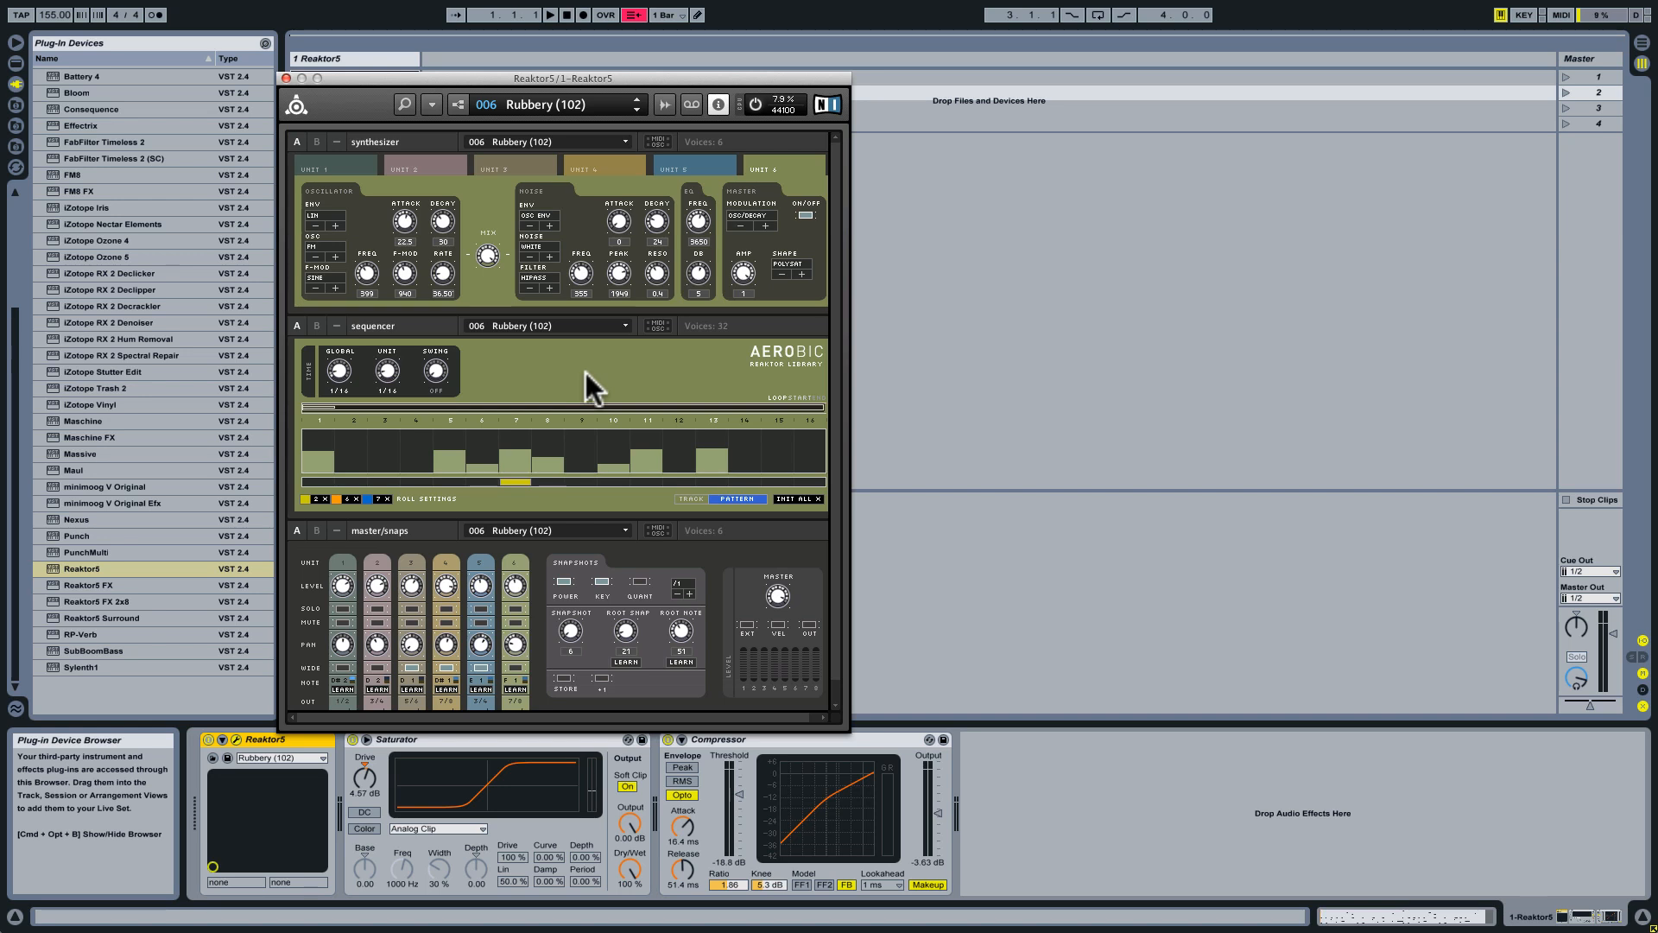
Step: Move the Reaktor window clear of the clip slots and enable EXT in Aerobic's master section
{"action": "left_click_drag", "start_coordinate": [456, 74], "coordinate": [579, 86]}
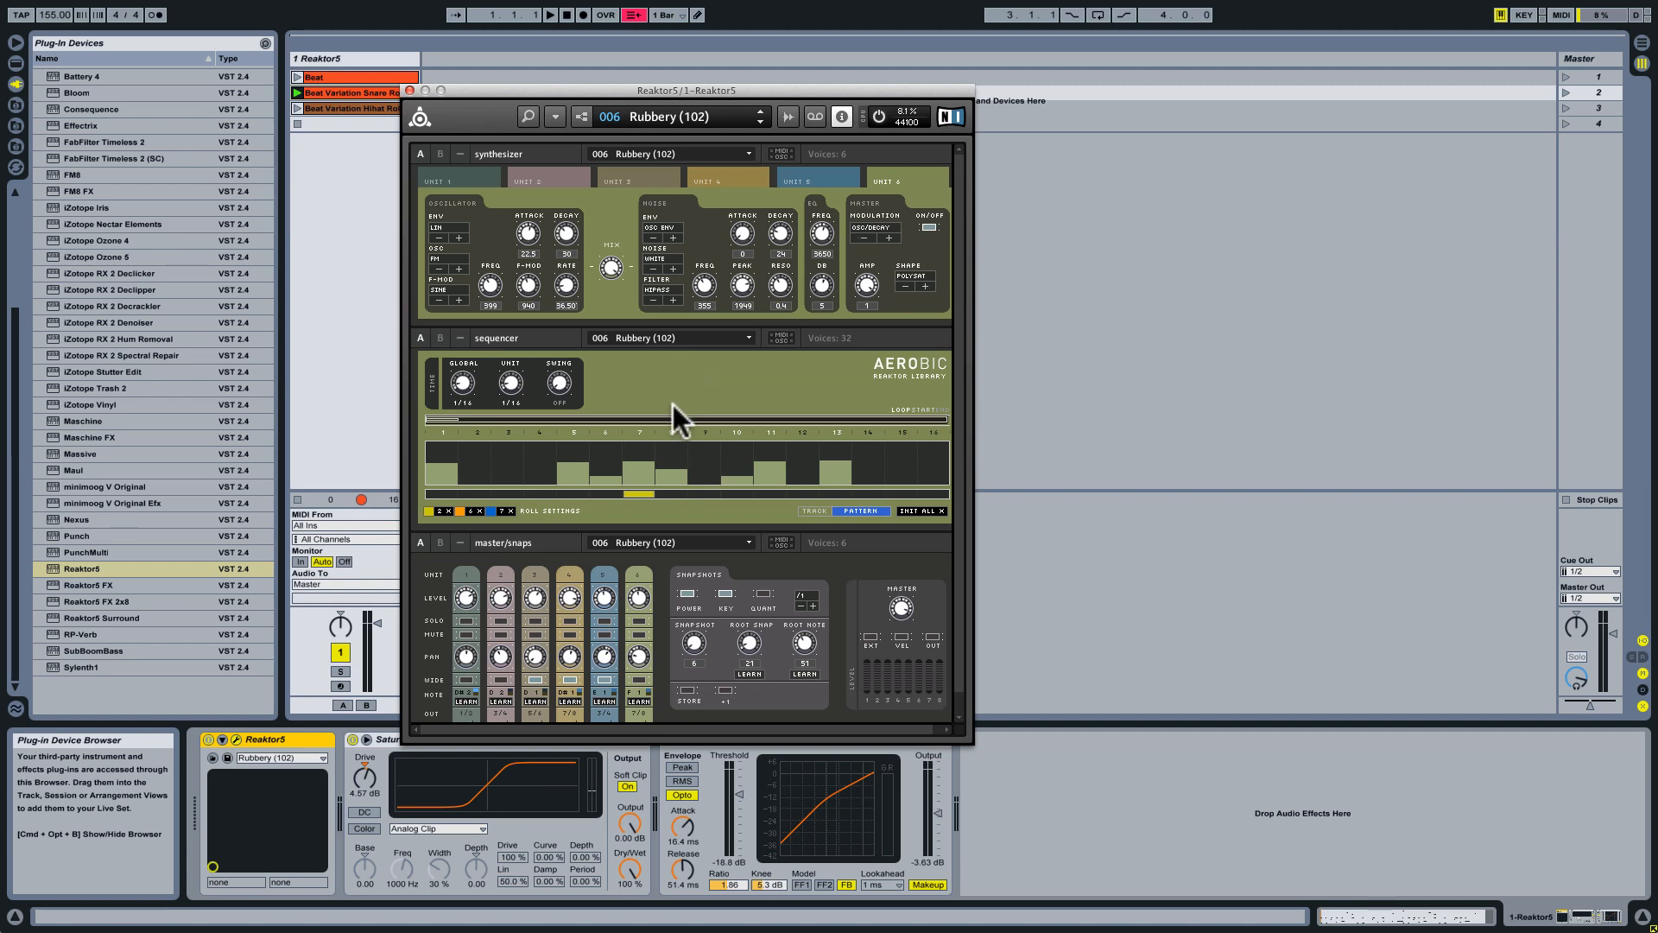
{"action": "double_click", "coordinate": [553, 545]}
{"action": "left_click", "coordinate": [870, 634]}
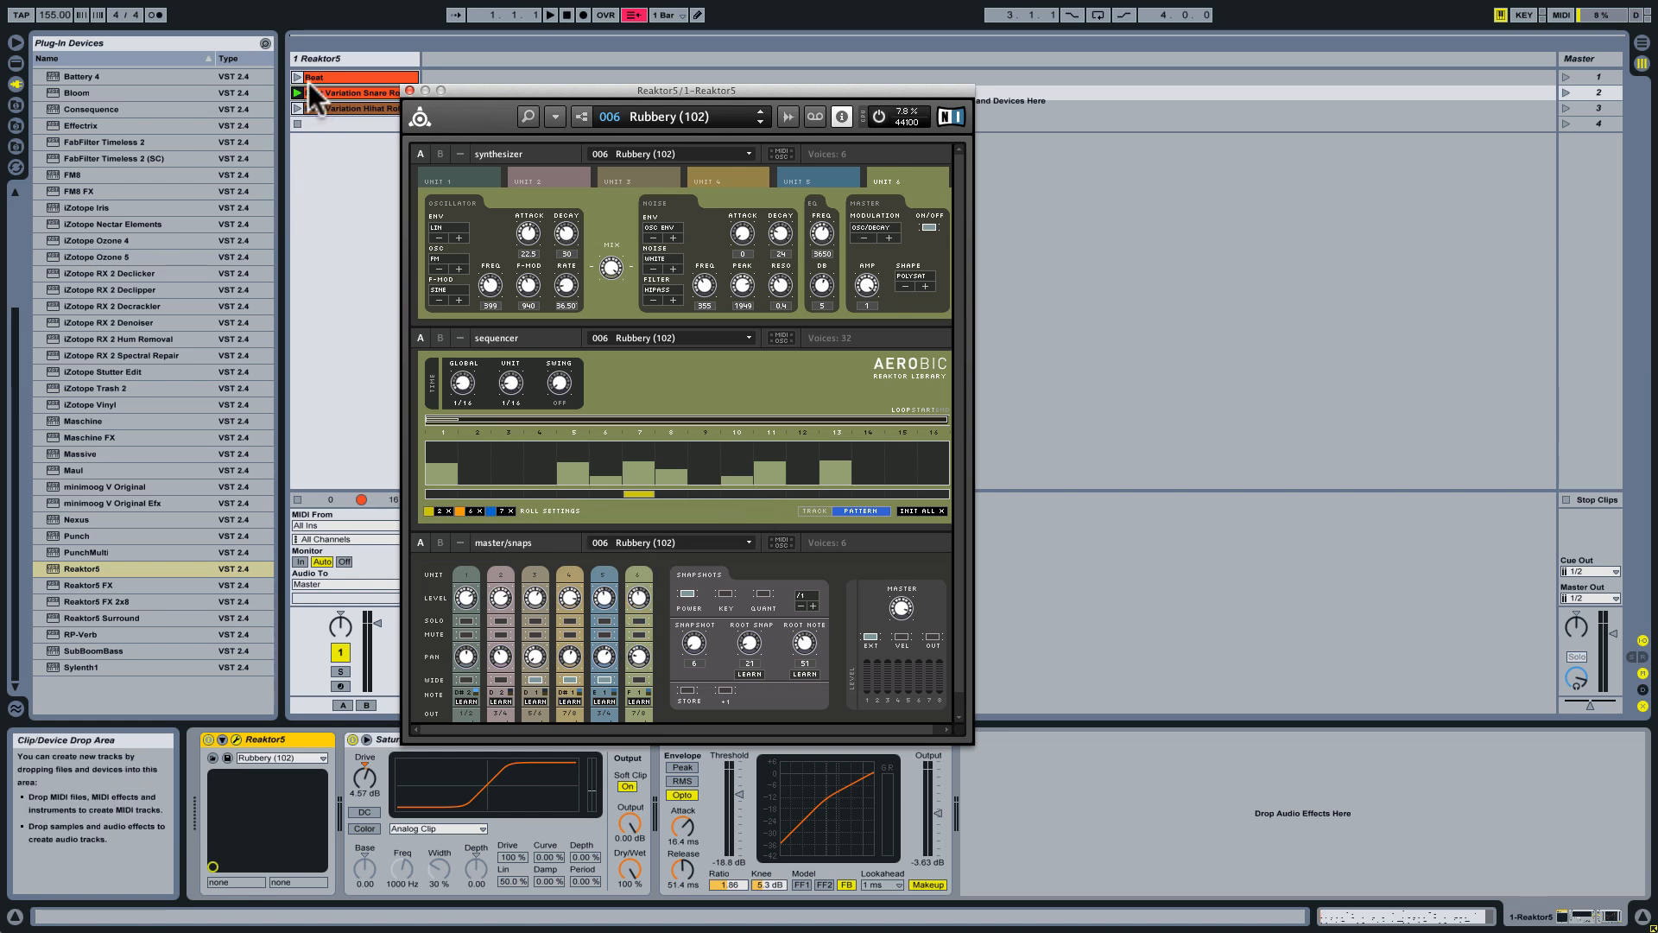
{"action": "left_click", "coordinate": [521, 92]}
{"action": "mouse_move", "coordinate": [443, 297]}
{"action": "left_click", "coordinate": [688, 366]}
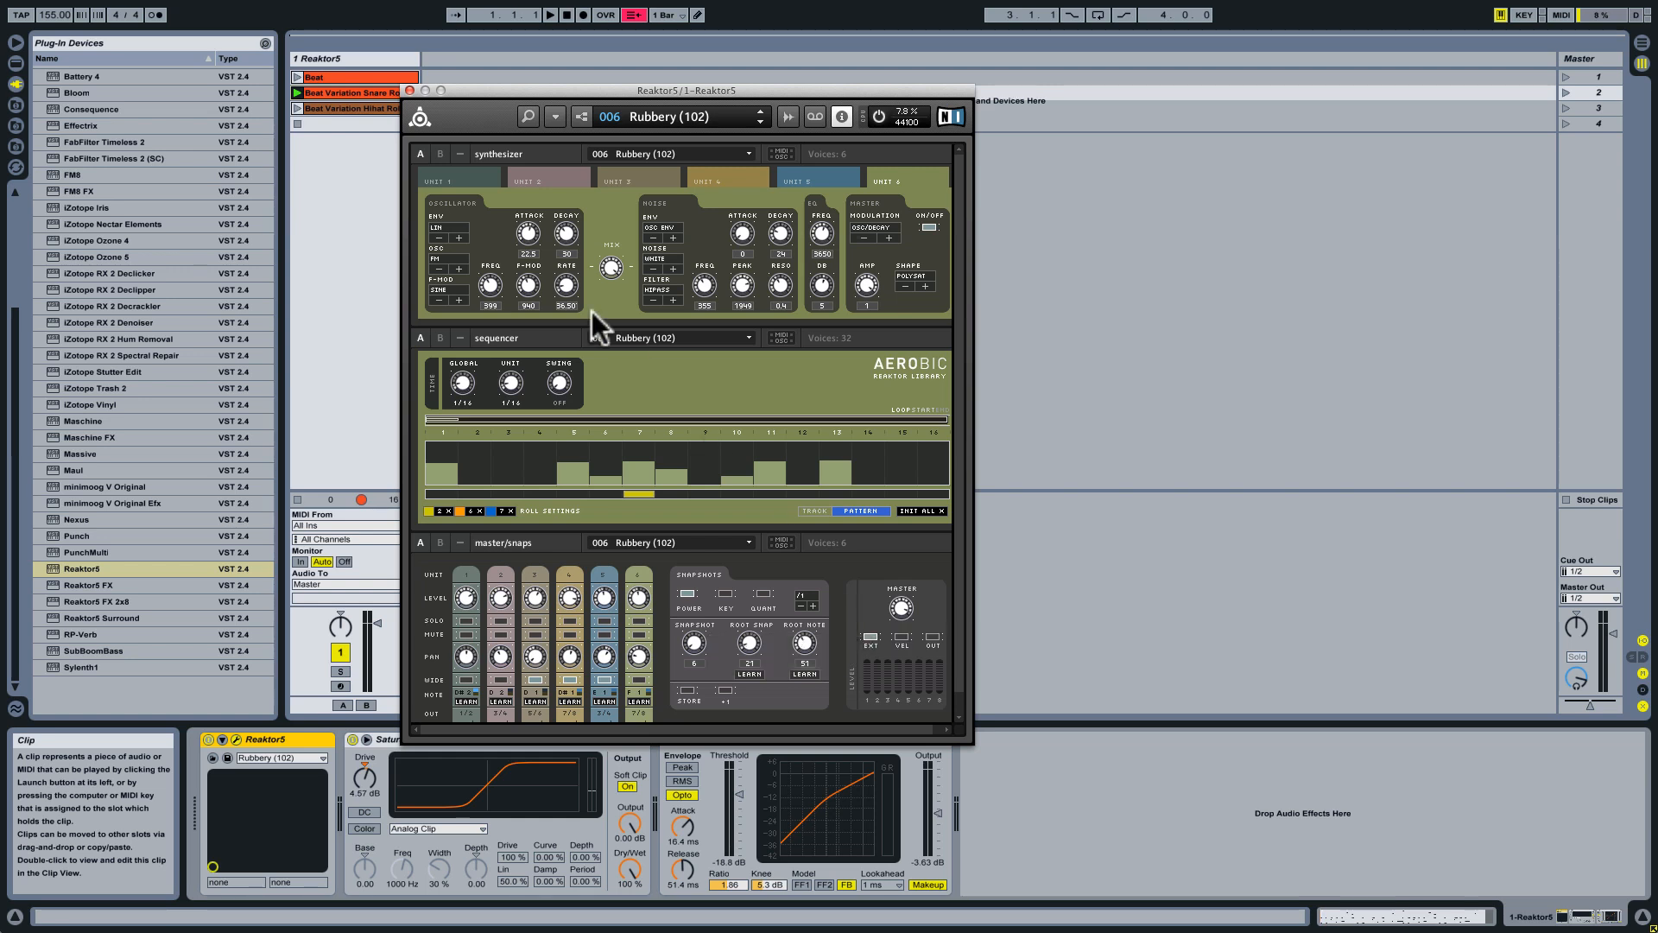
Step: Play the Beat clip through Aerobic and open its MIDI notes for editing
{"action": "left_click", "coordinate": [296, 76]}
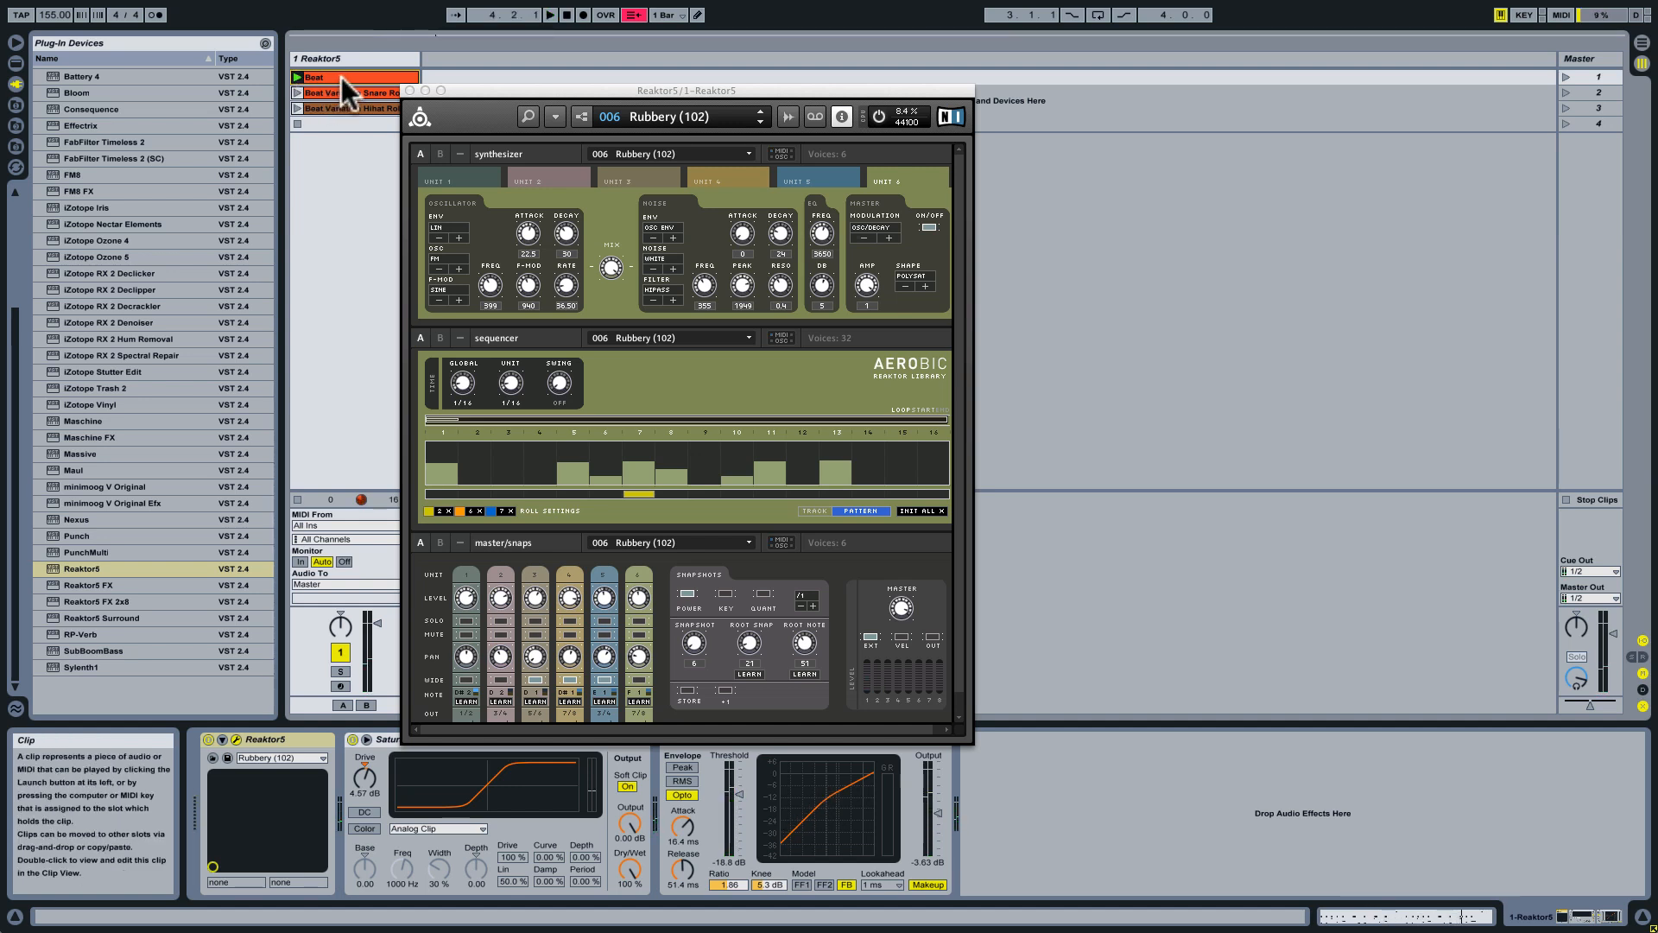
{"action": "double_click", "coordinate": [340, 76]}
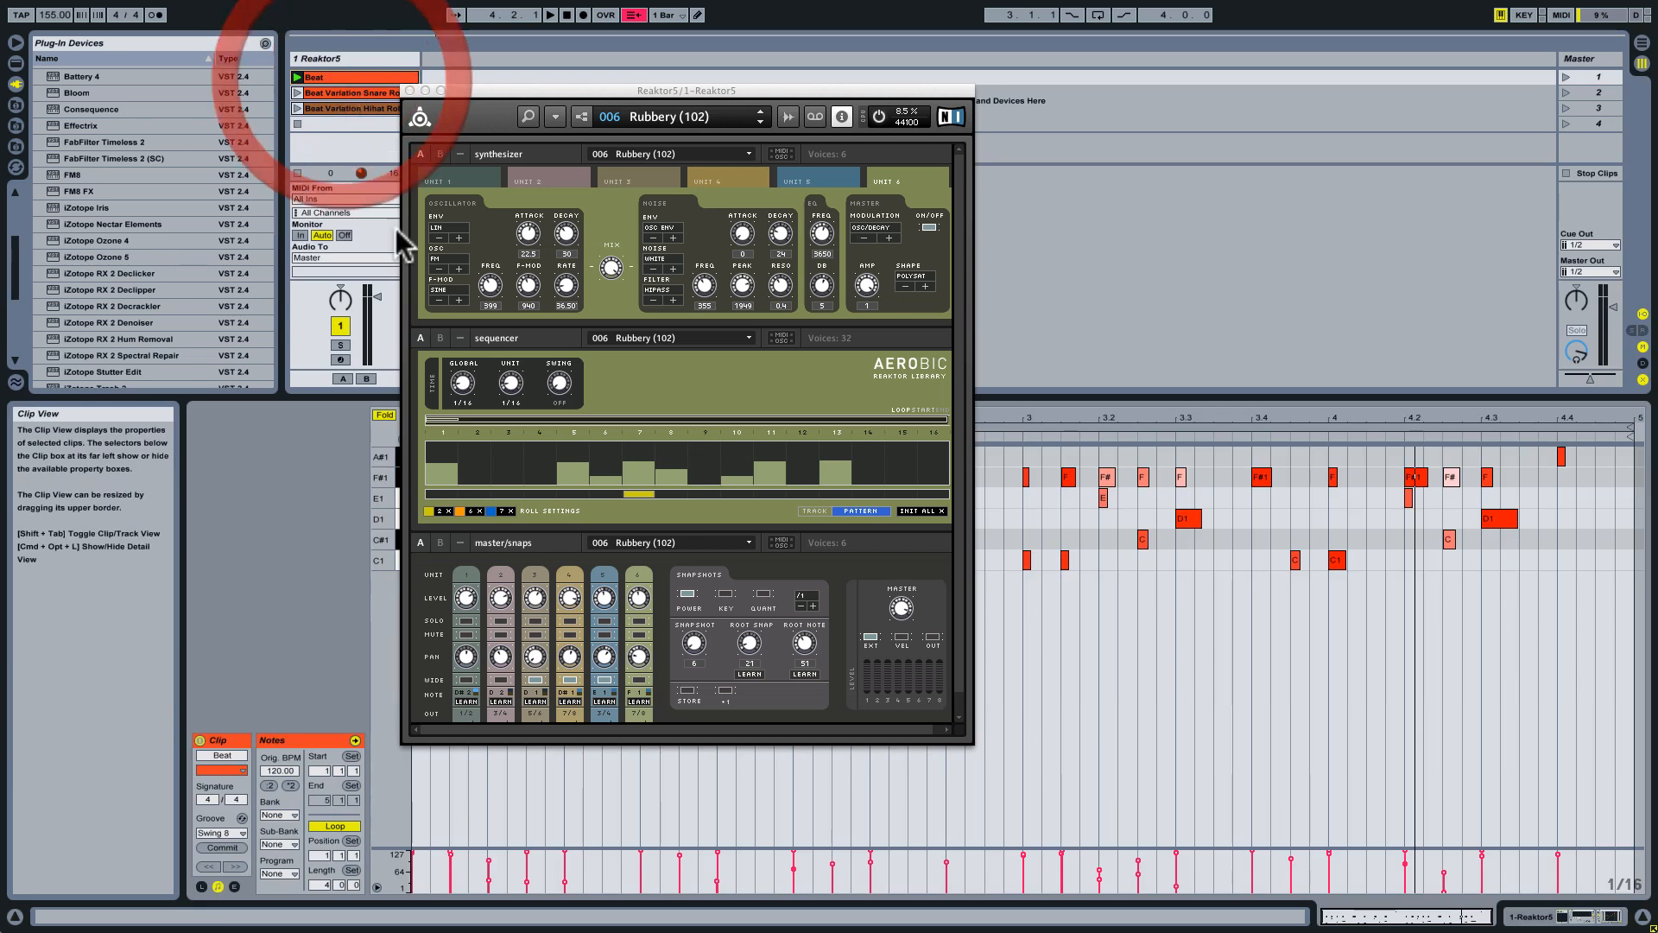
Step: Bring the note learn controls of Aerobic's units into view and move the Reaktor window off the piano roll's note keys
{"action": "scroll", "coordinate": [473, 574], "scroll_direction": "down", "scroll_amount": 1}
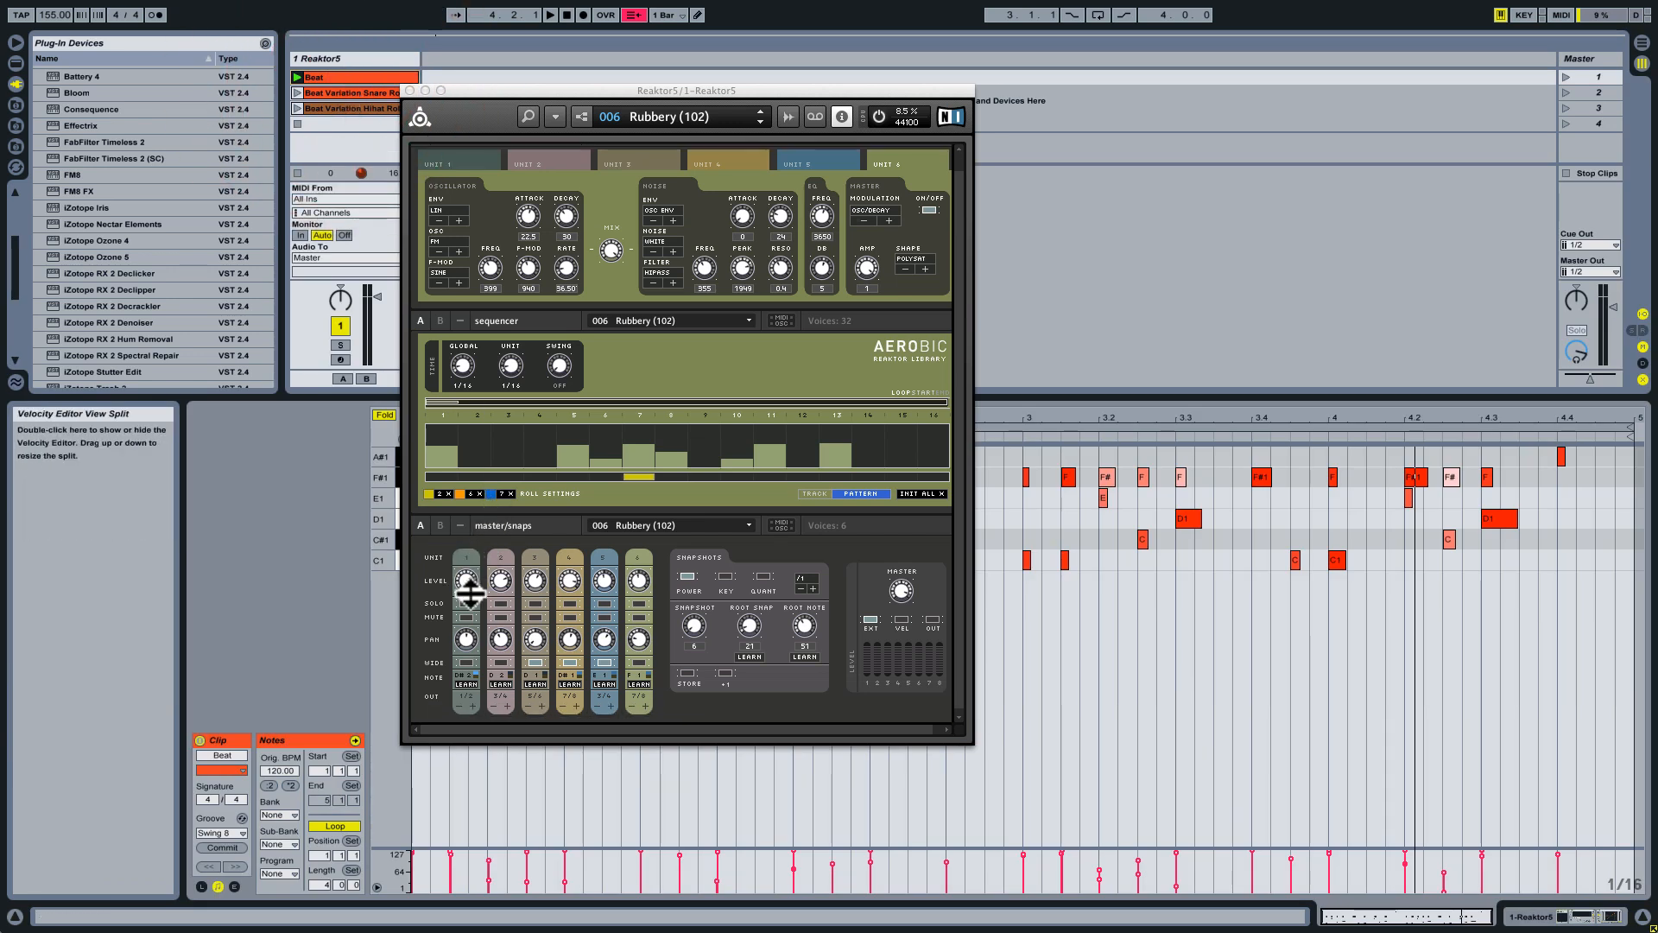
{"action": "left_click", "coordinate": [432, 683]}
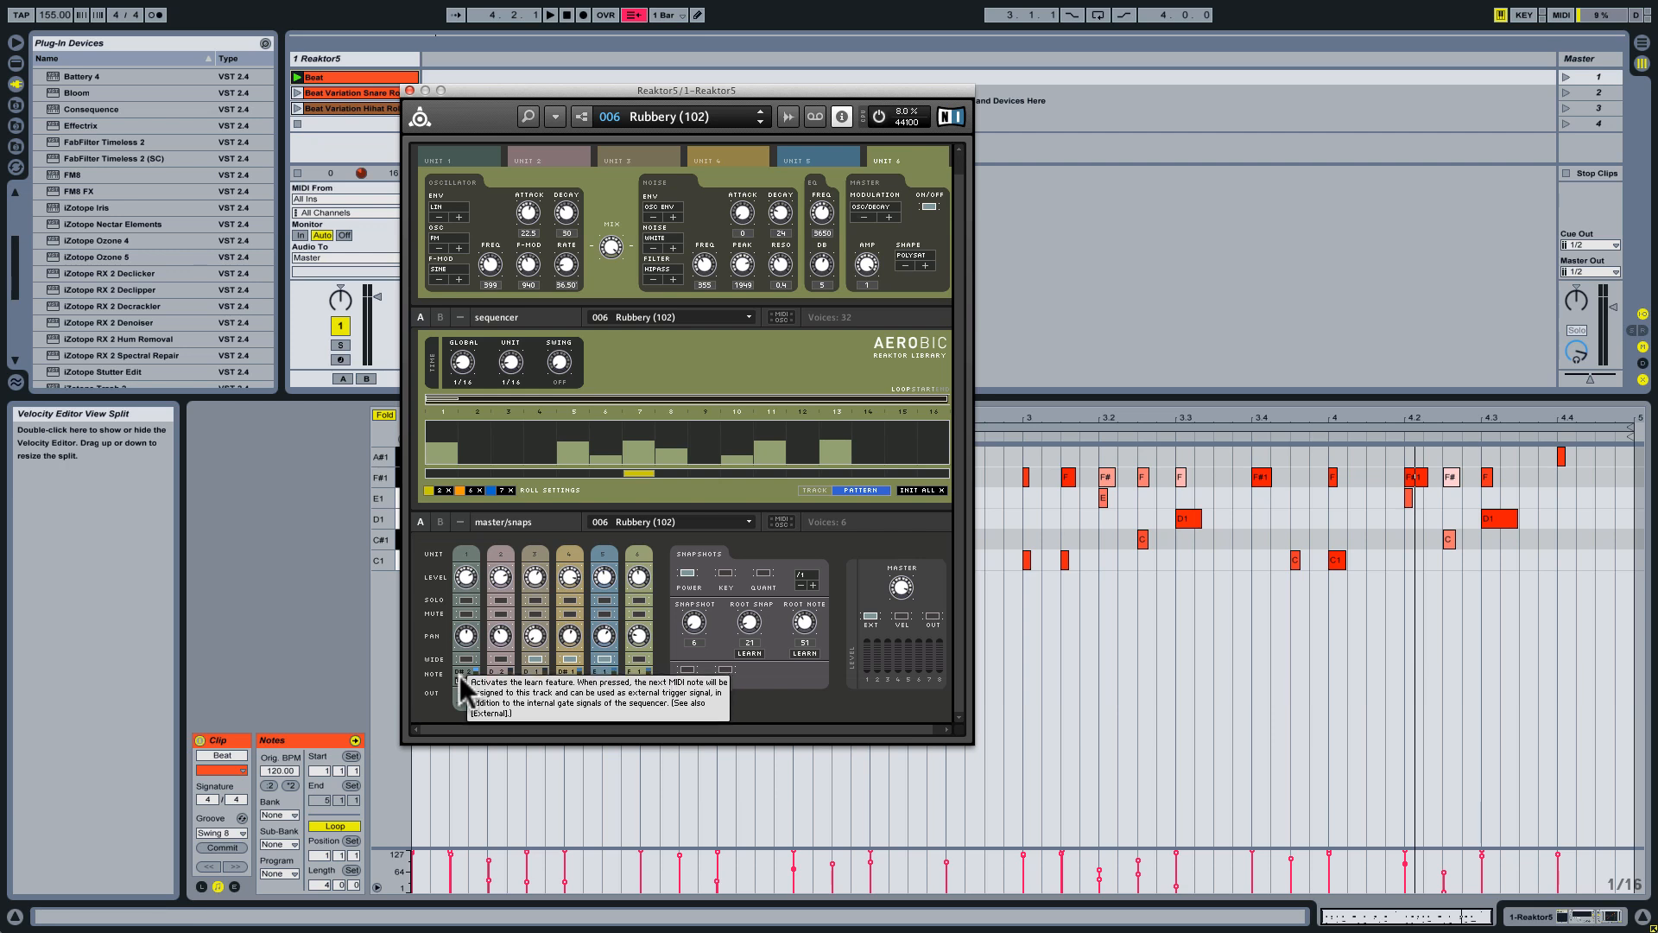
{"action": "left_click", "coordinate": [332, 416]}
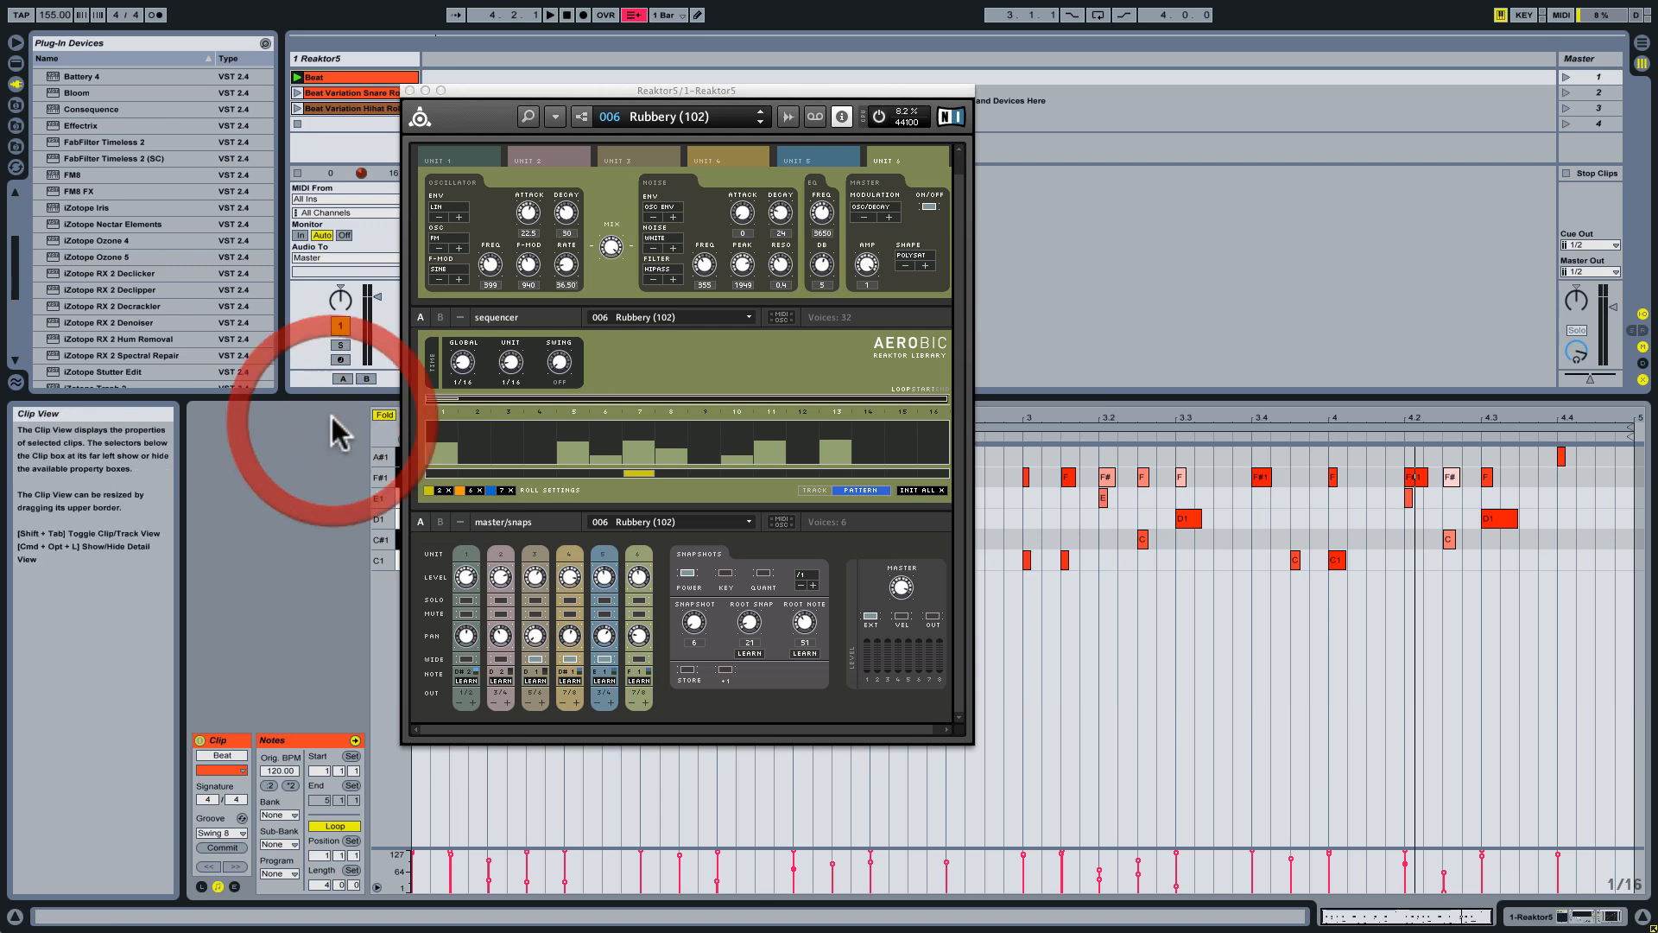
{"action": "left_click_drag", "start_coordinate": [479, 87], "coordinate": [793, 105]}
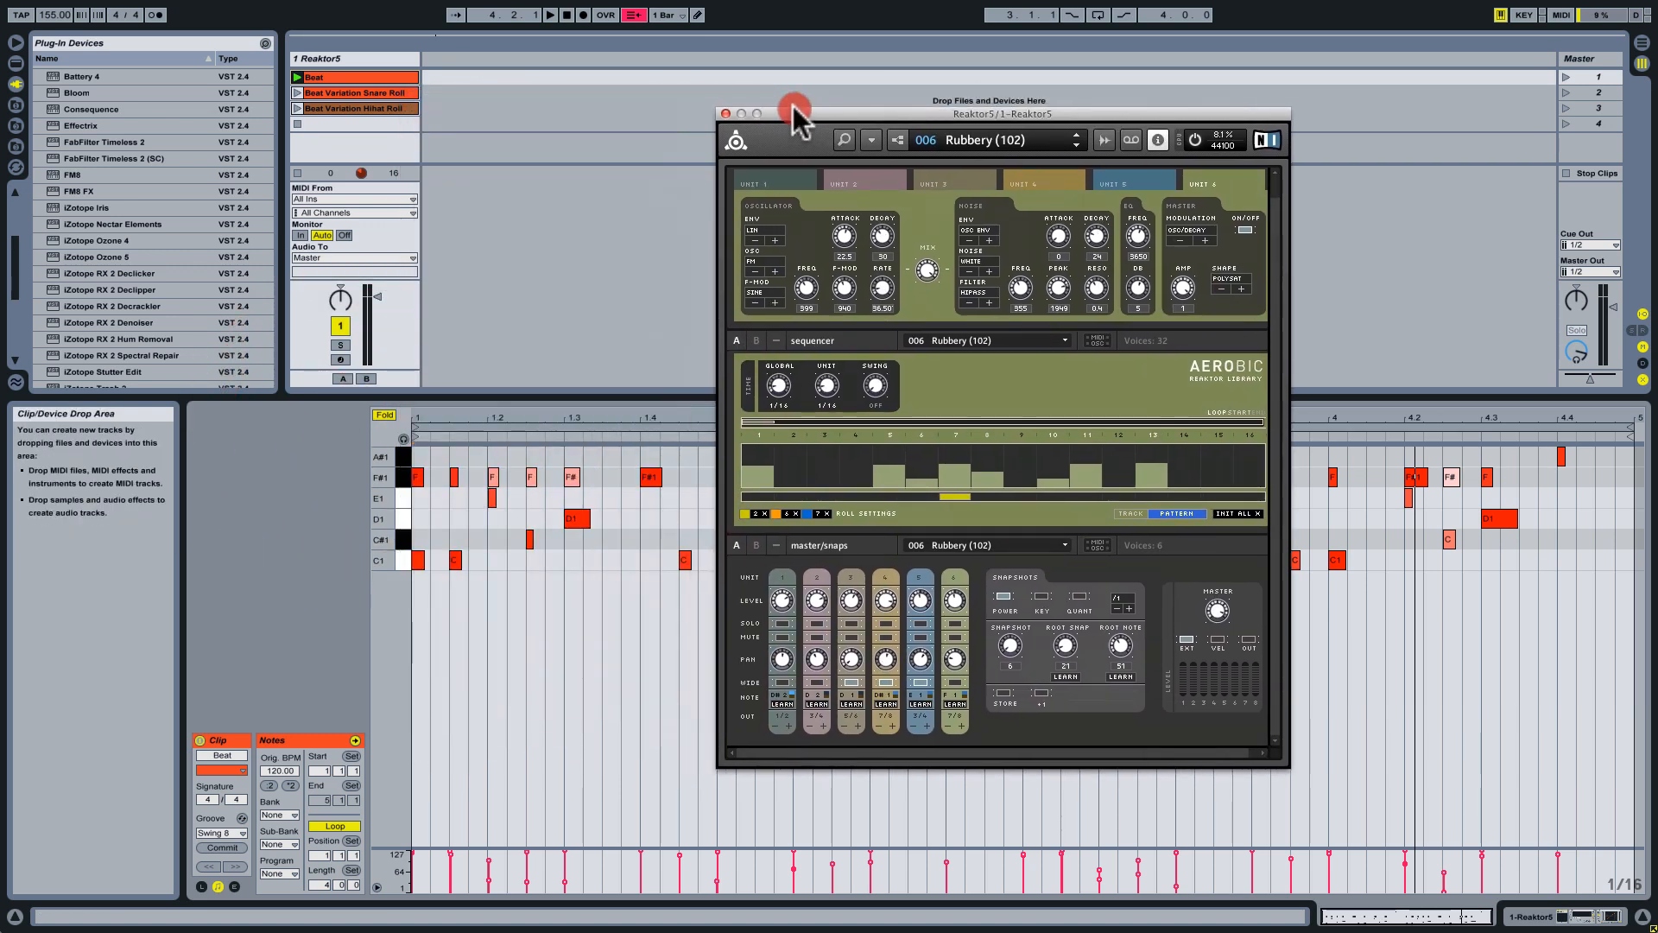
Step: Enable note preview in the Beat clip's MIDI editor and unfold its piano roll around C1 to F#1
{"action": "left_click", "coordinate": [404, 438]}
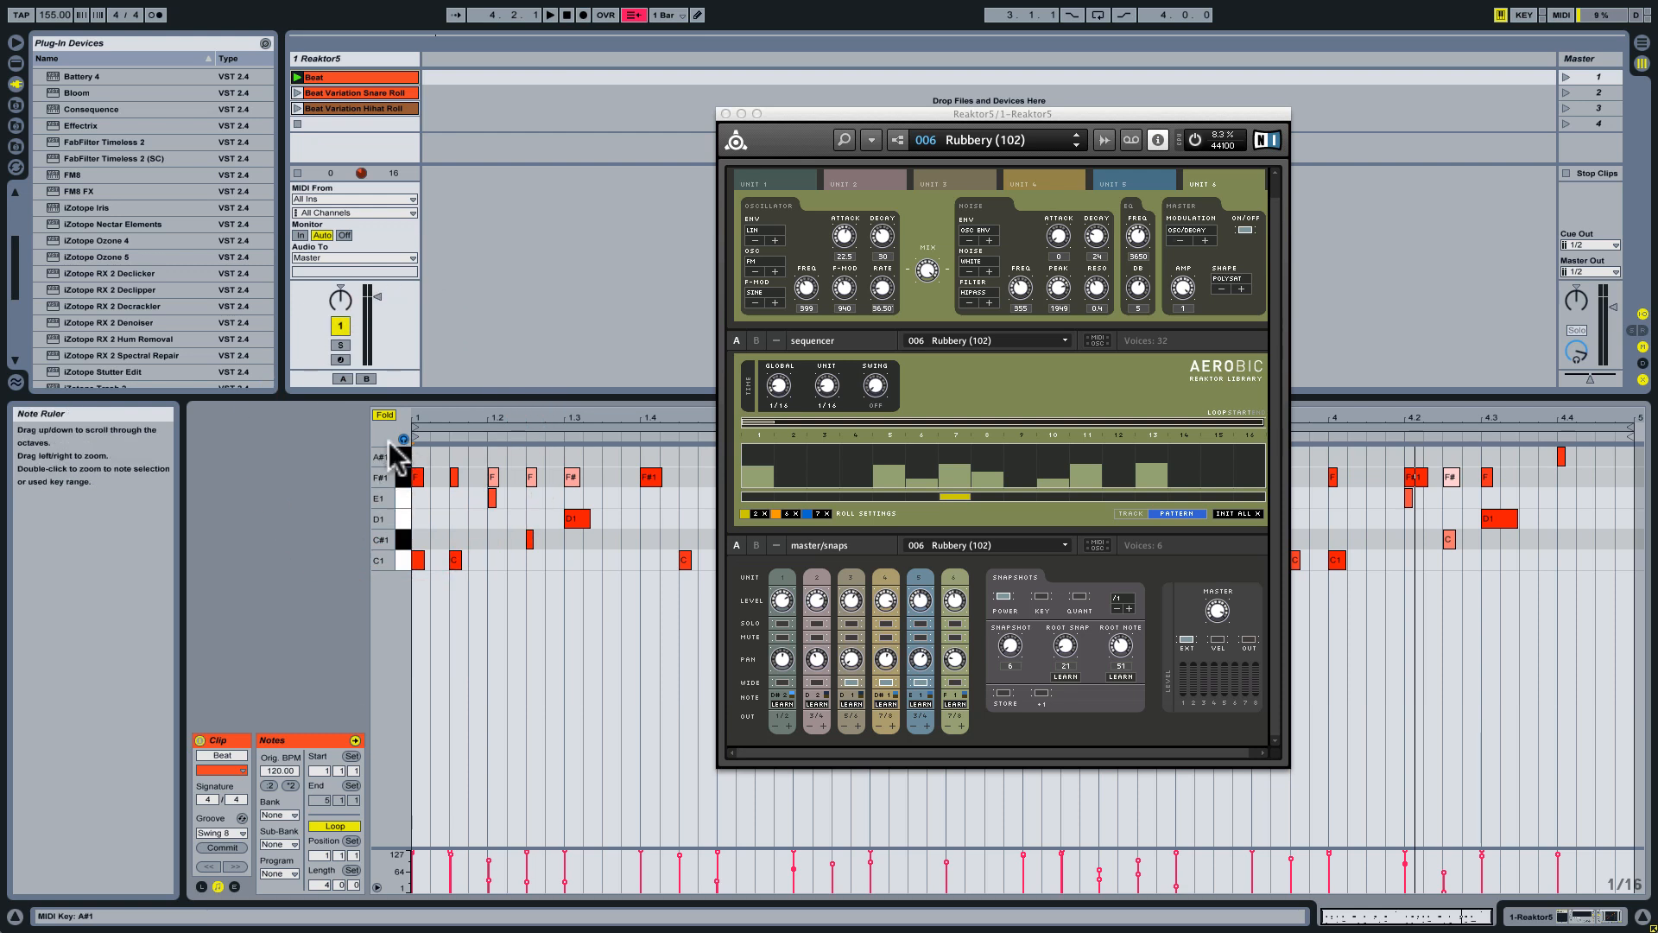
{"action": "left_click", "coordinate": [385, 414]}
{"action": "left_click_drag", "start_coordinate": [389, 629], "coordinate": [388, 694]}
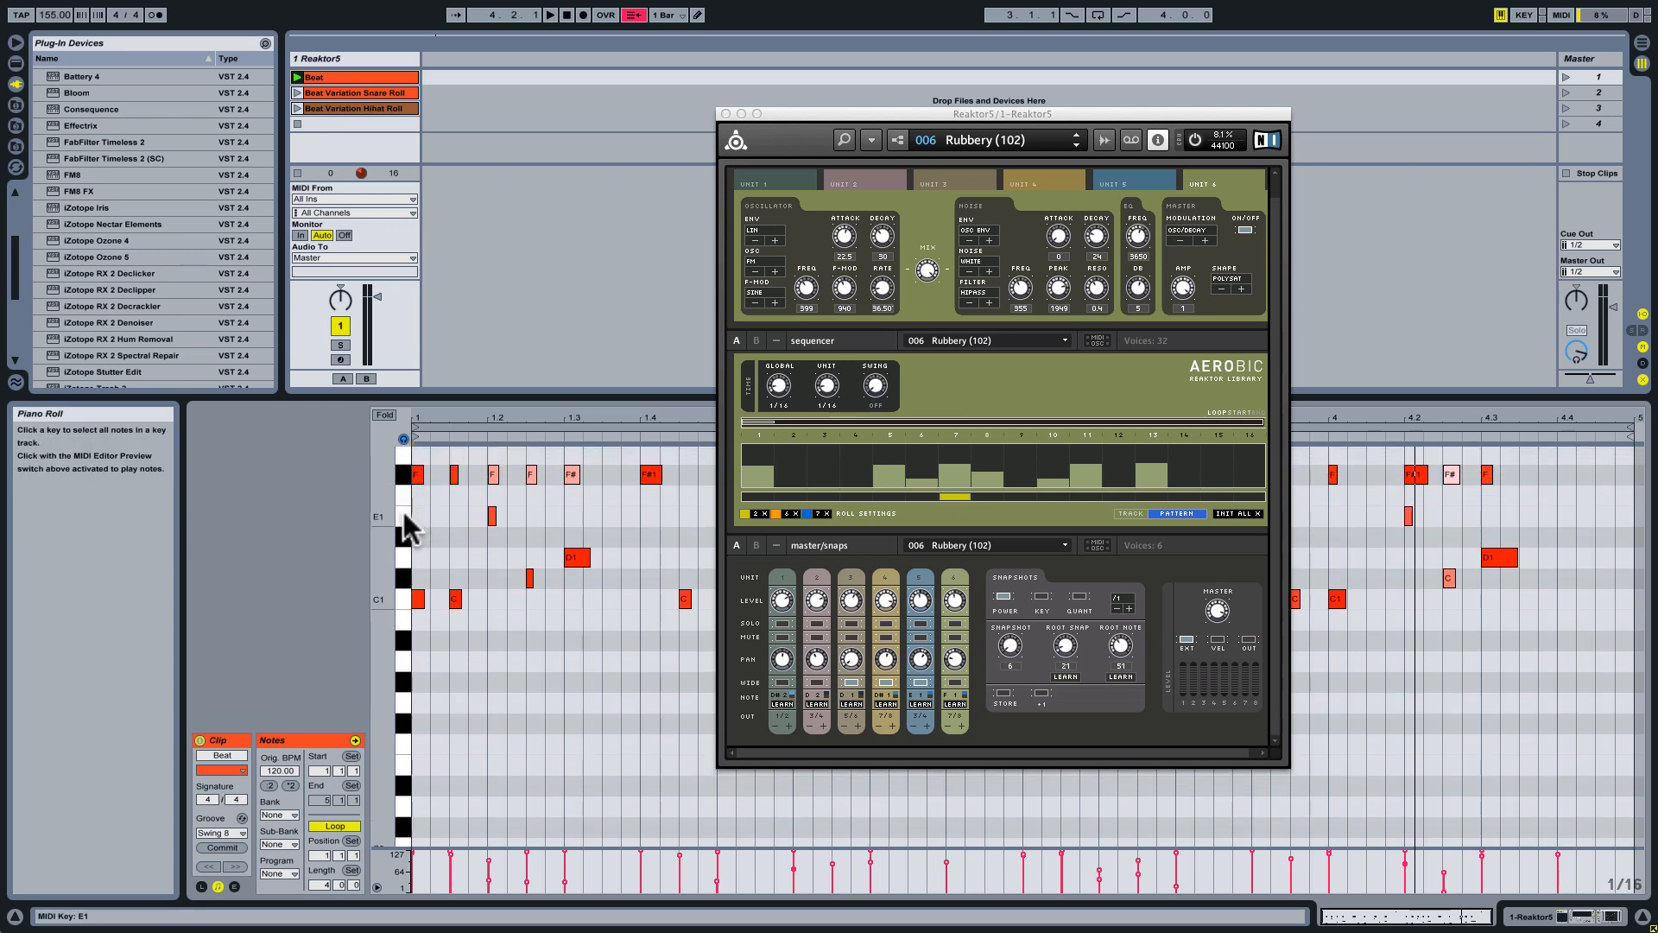
Step: Audition the piano roll keys around D#2 in the Beat clip's MIDI editor
{"action": "left_click_drag", "start_coordinate": [386, 495], "coordinate": [386, 327]}
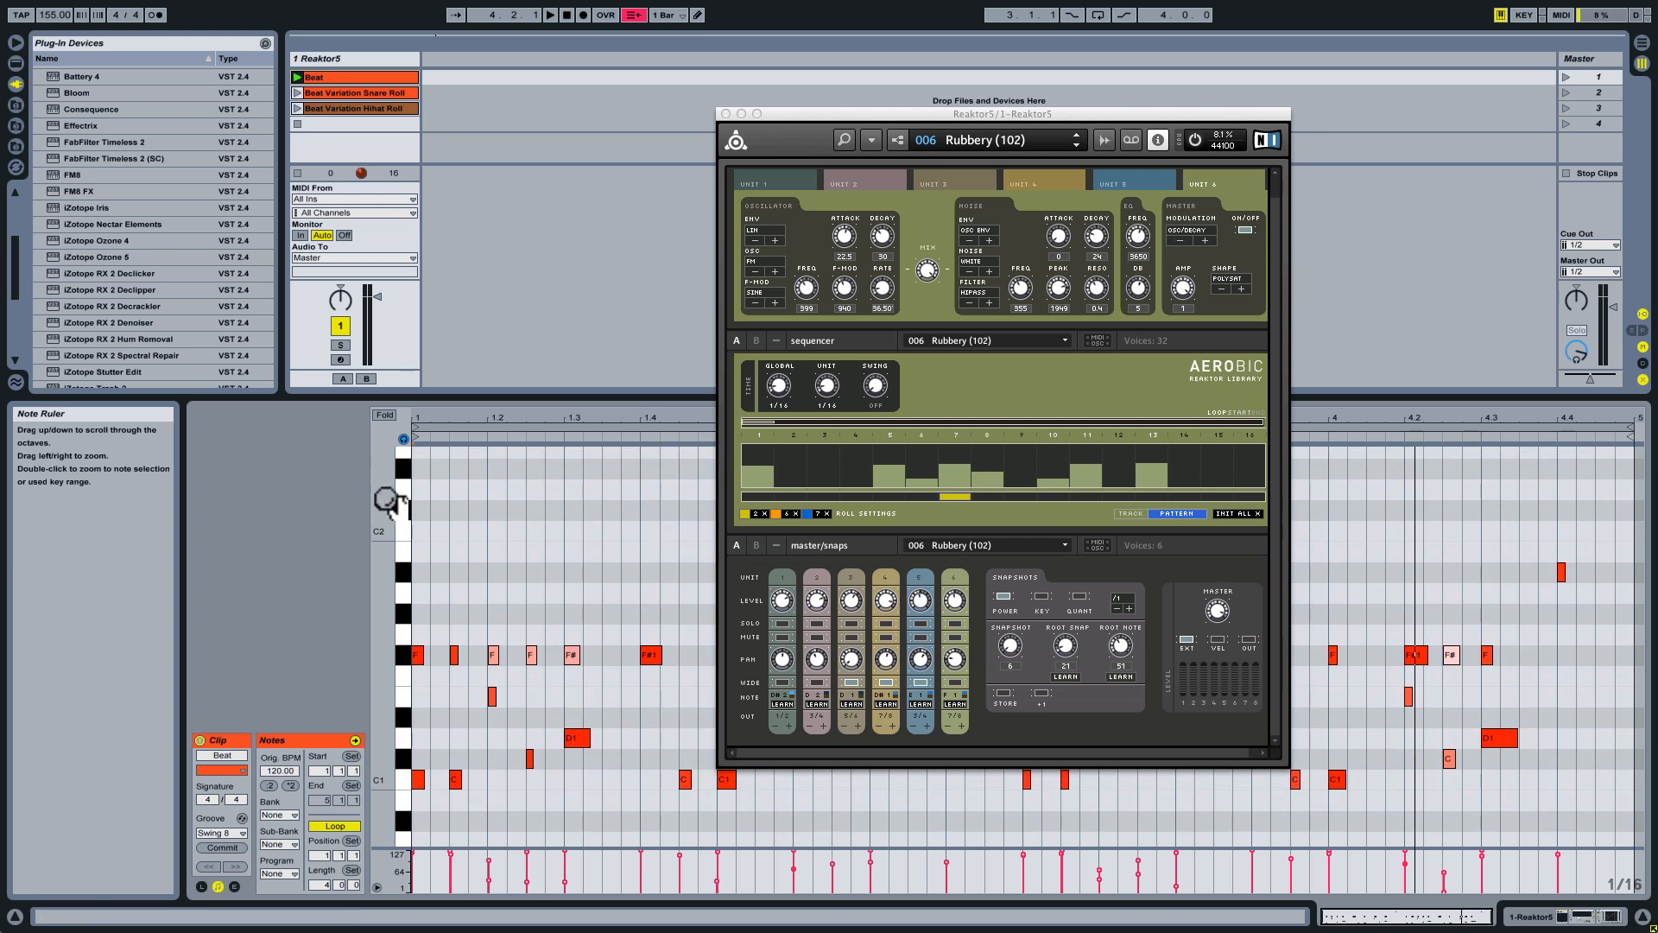
{"action": "left_click", "coordinate": [406, 467]}
{"action": "left_click", "coordinate": [406, 463]}
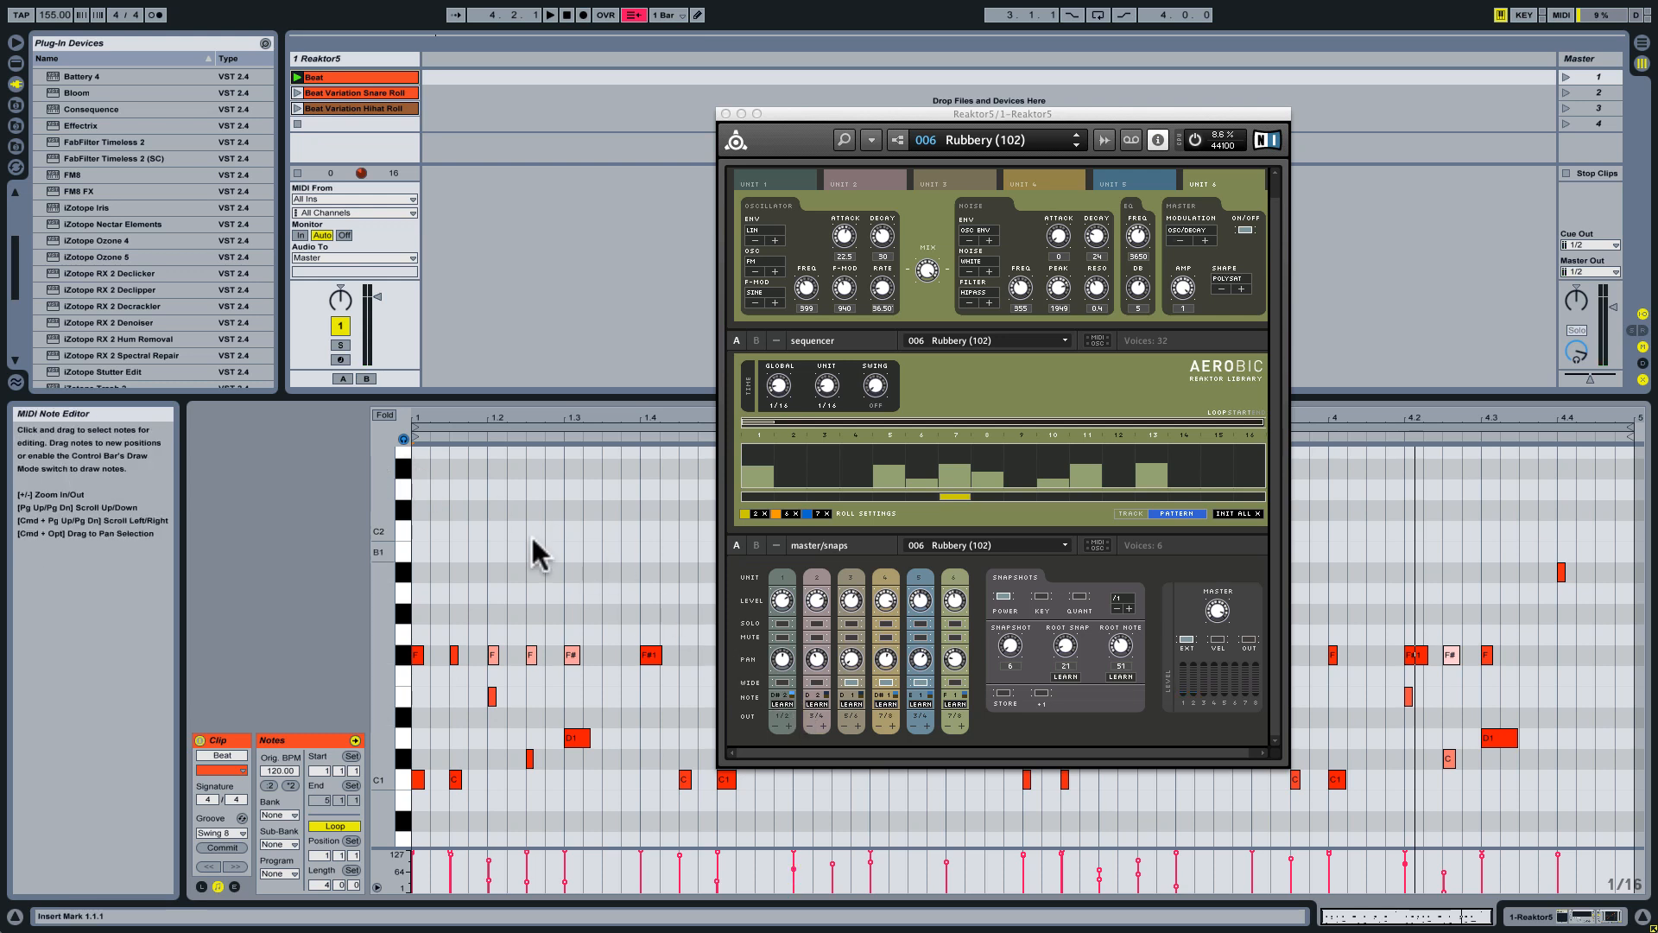
{"action": "left_click", "coordinate": [407, 470]}
Step: Use note learn on Aerobic's unit 1 with C1 and play the Beat clip briefly to check the triggering
{"action": "left_click", "coordinate": [770, 704]}
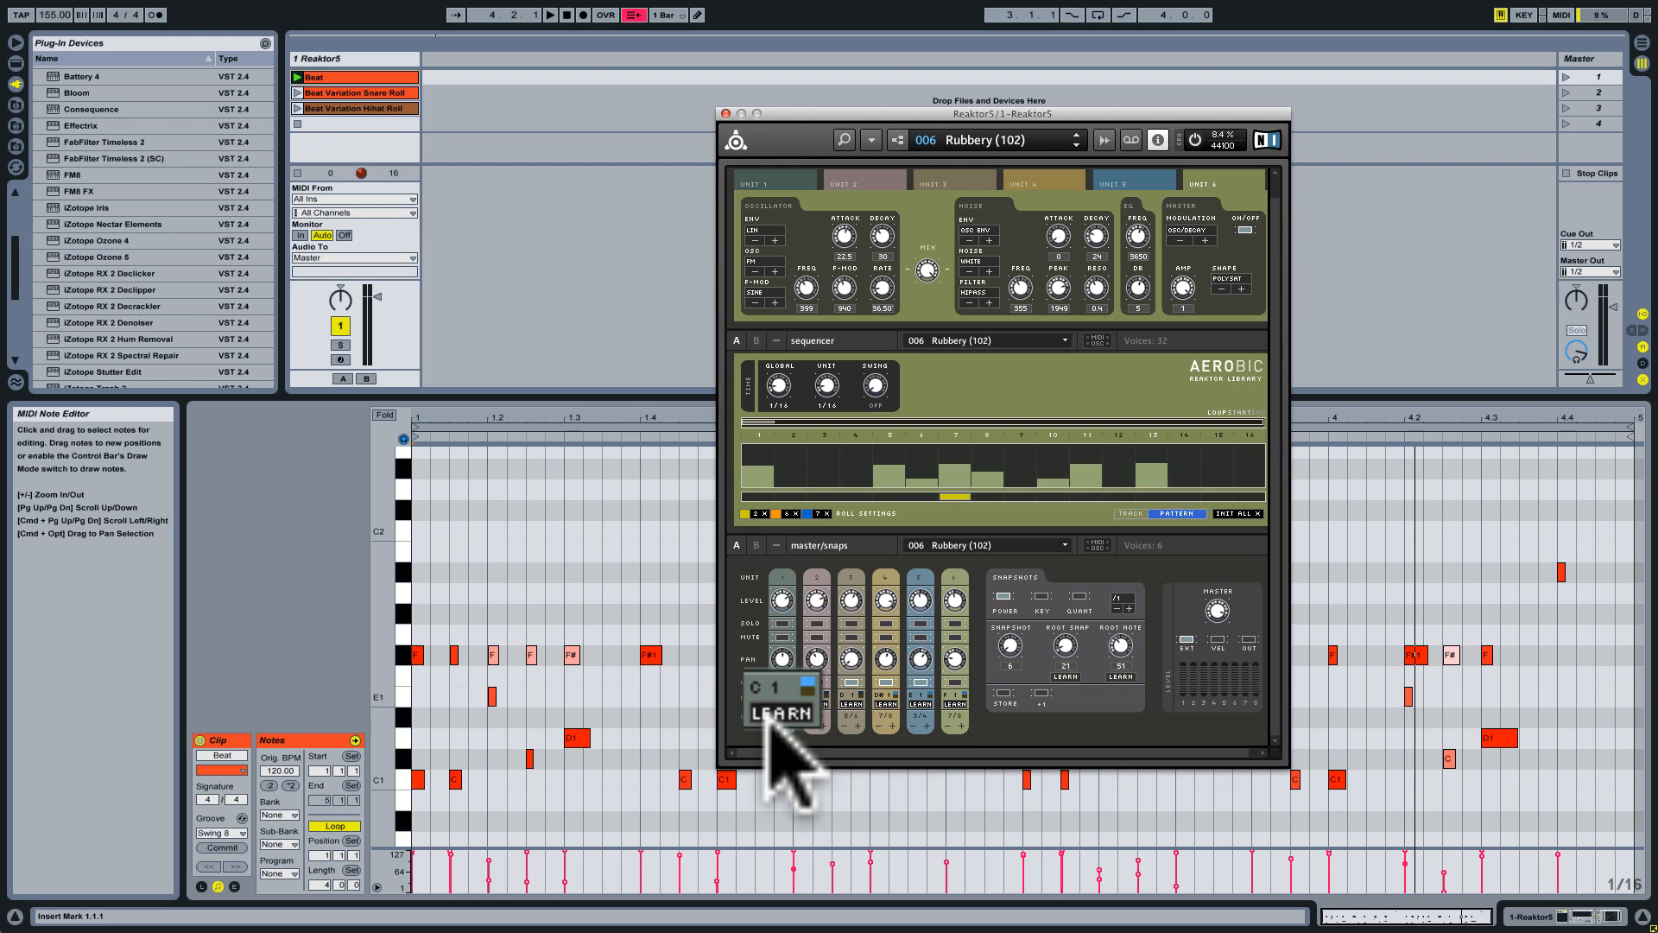
{"action": "left_click", "coordinate": [777, 706]}
{"action": "key", "text": "space"}
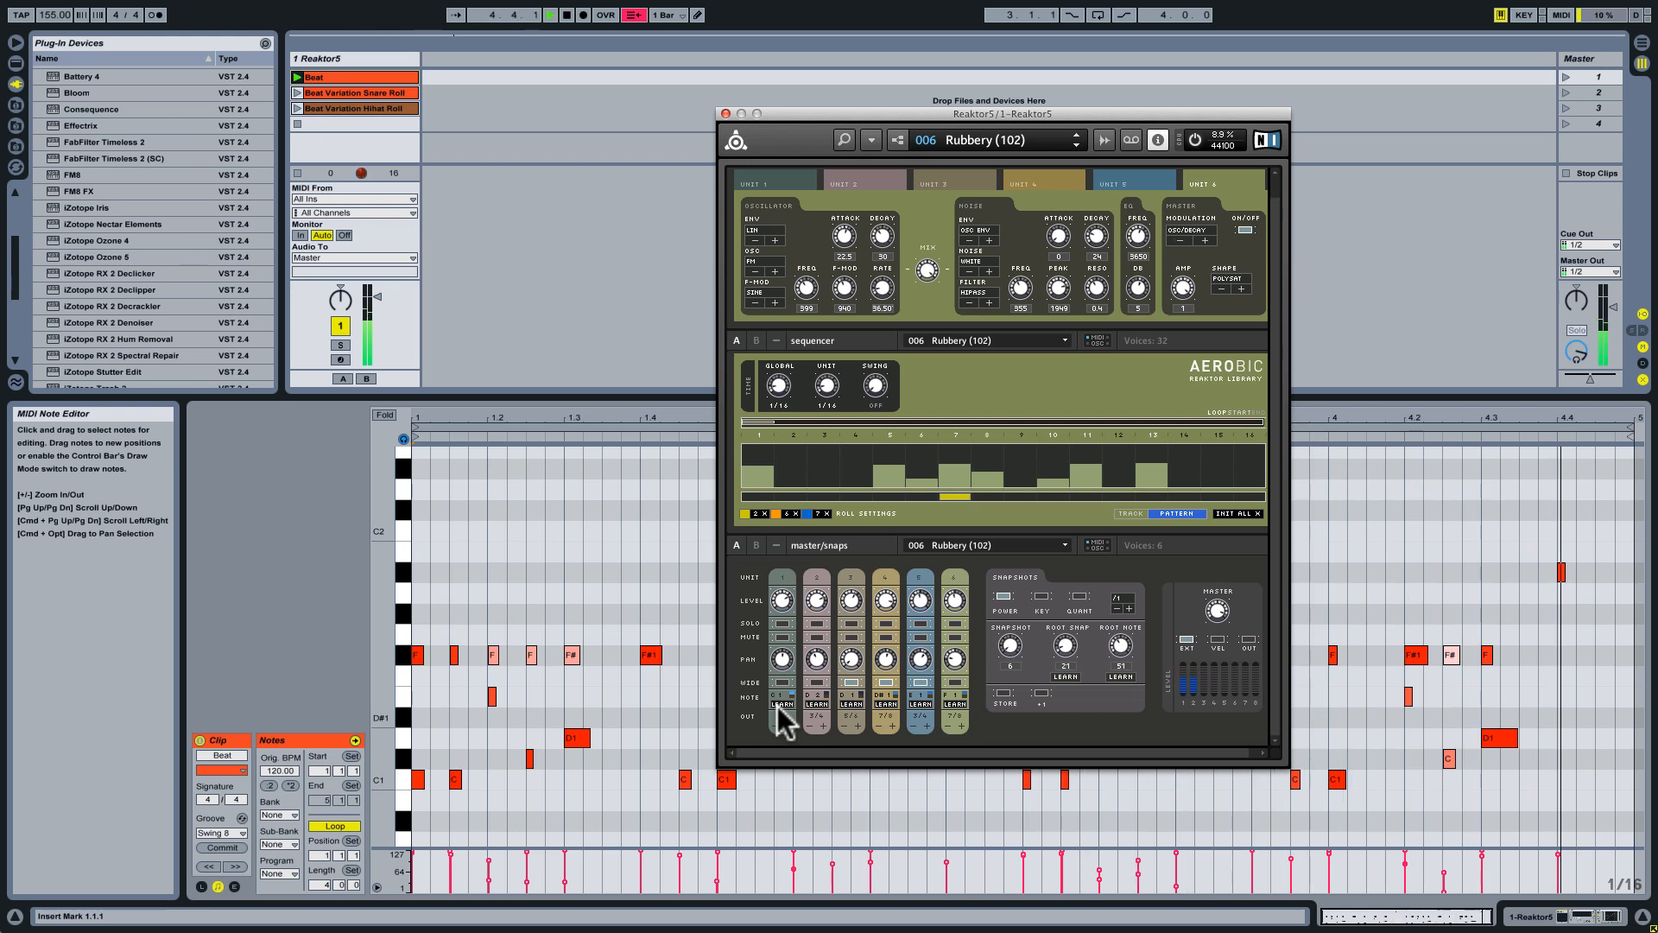
{"action": "key", "text": "space"}
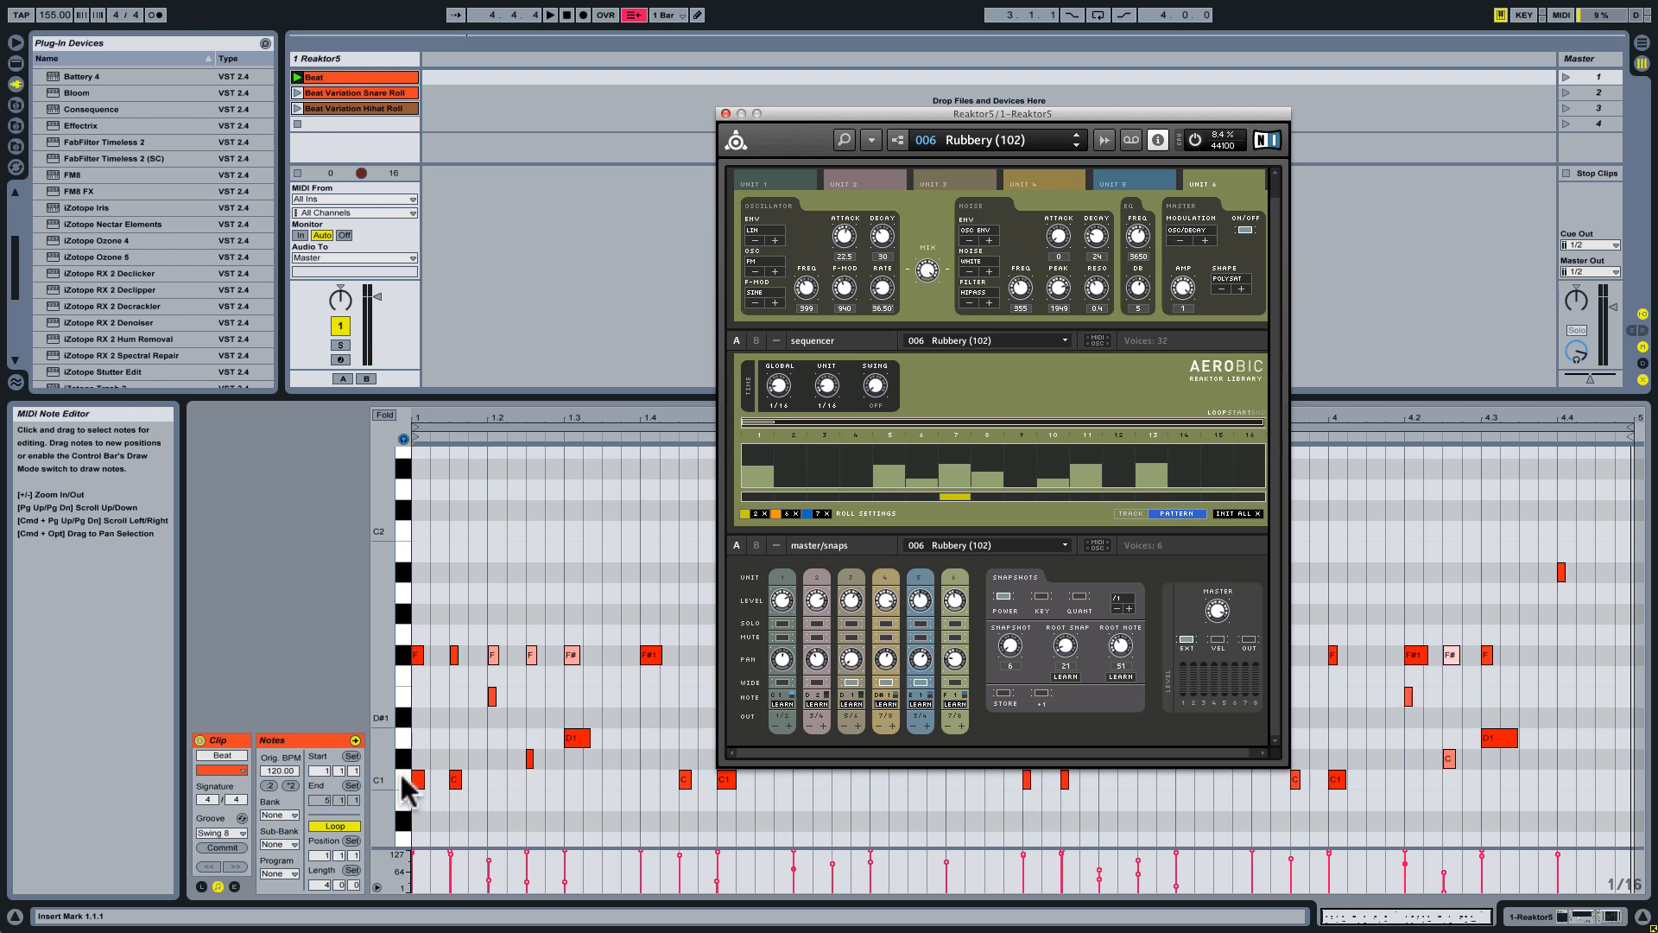
Step: Check the learn controls and trigger notes of Aerobic's units 2 and 3
{"action": "left_click", "coordinate": [811, 701]}
{"action": "left_click", "coordinate": [808, 702]}
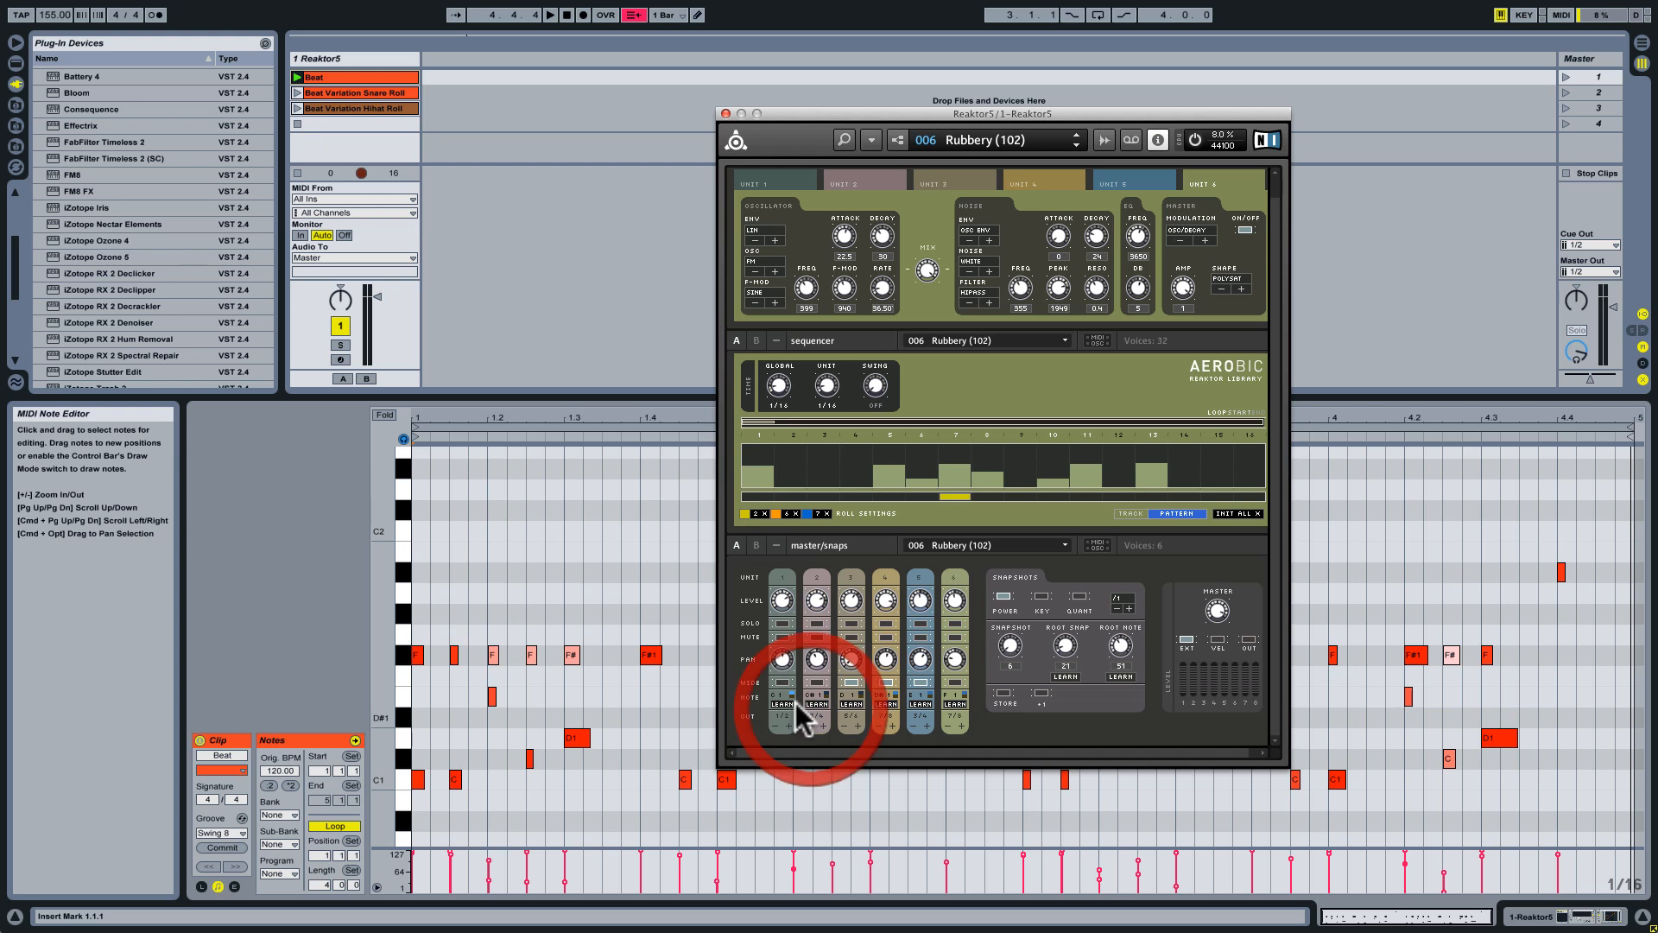
{"action": "left_click", "coordinate": [838, 693]}
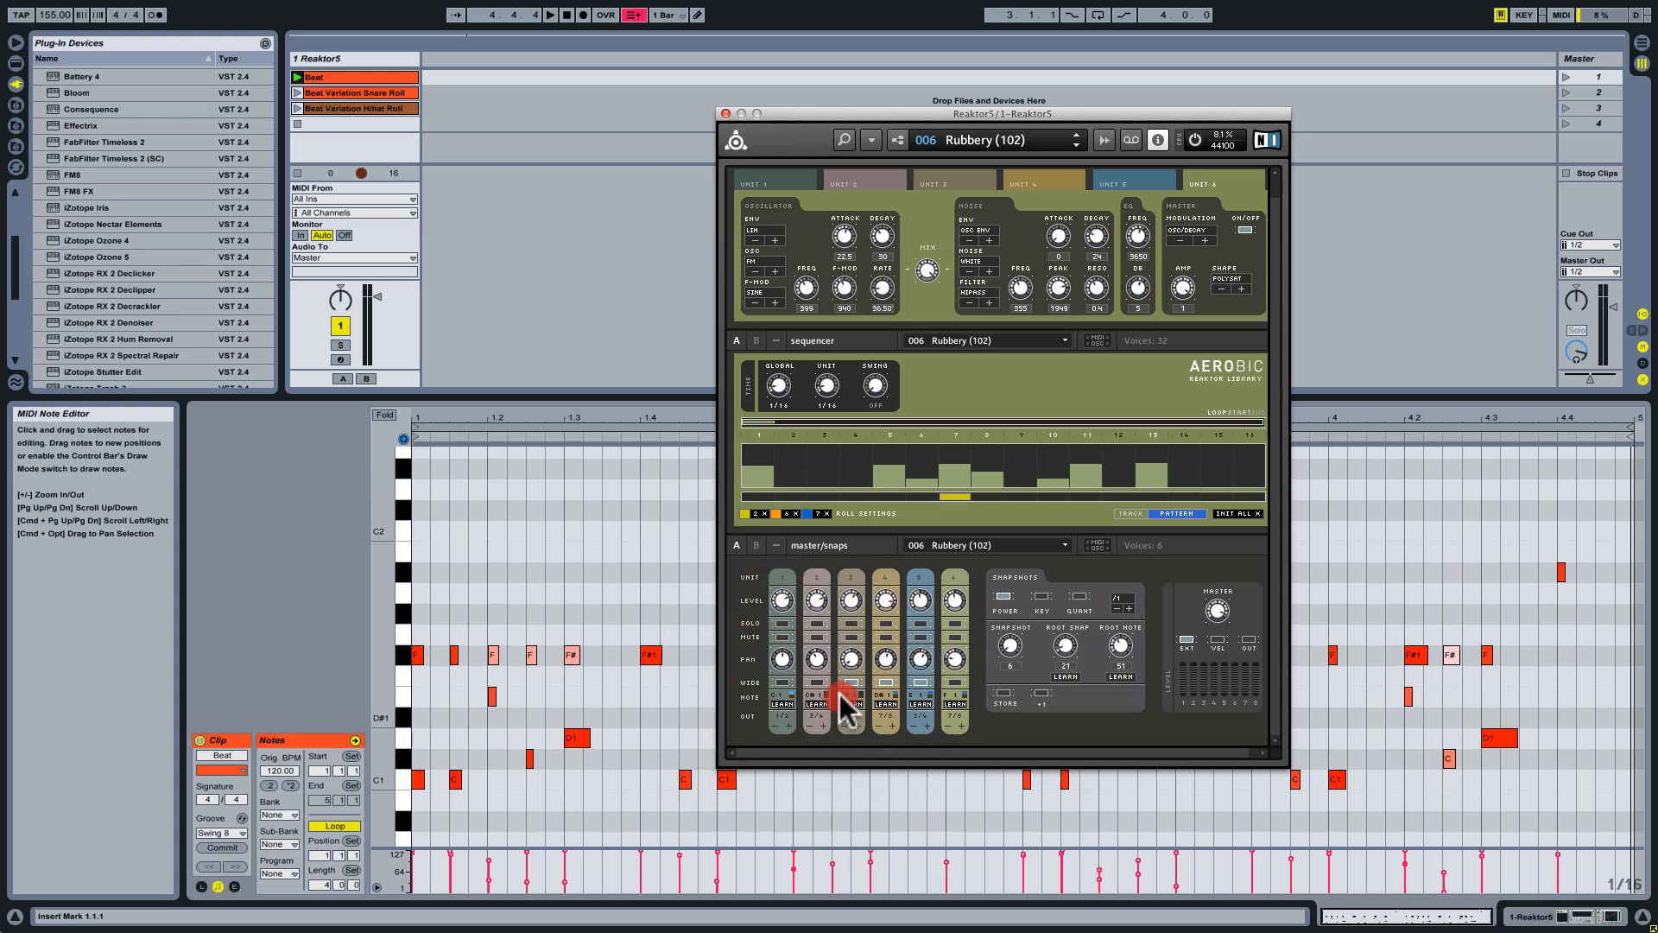
{"action": "left_click", "coordinate": [839, 692]}
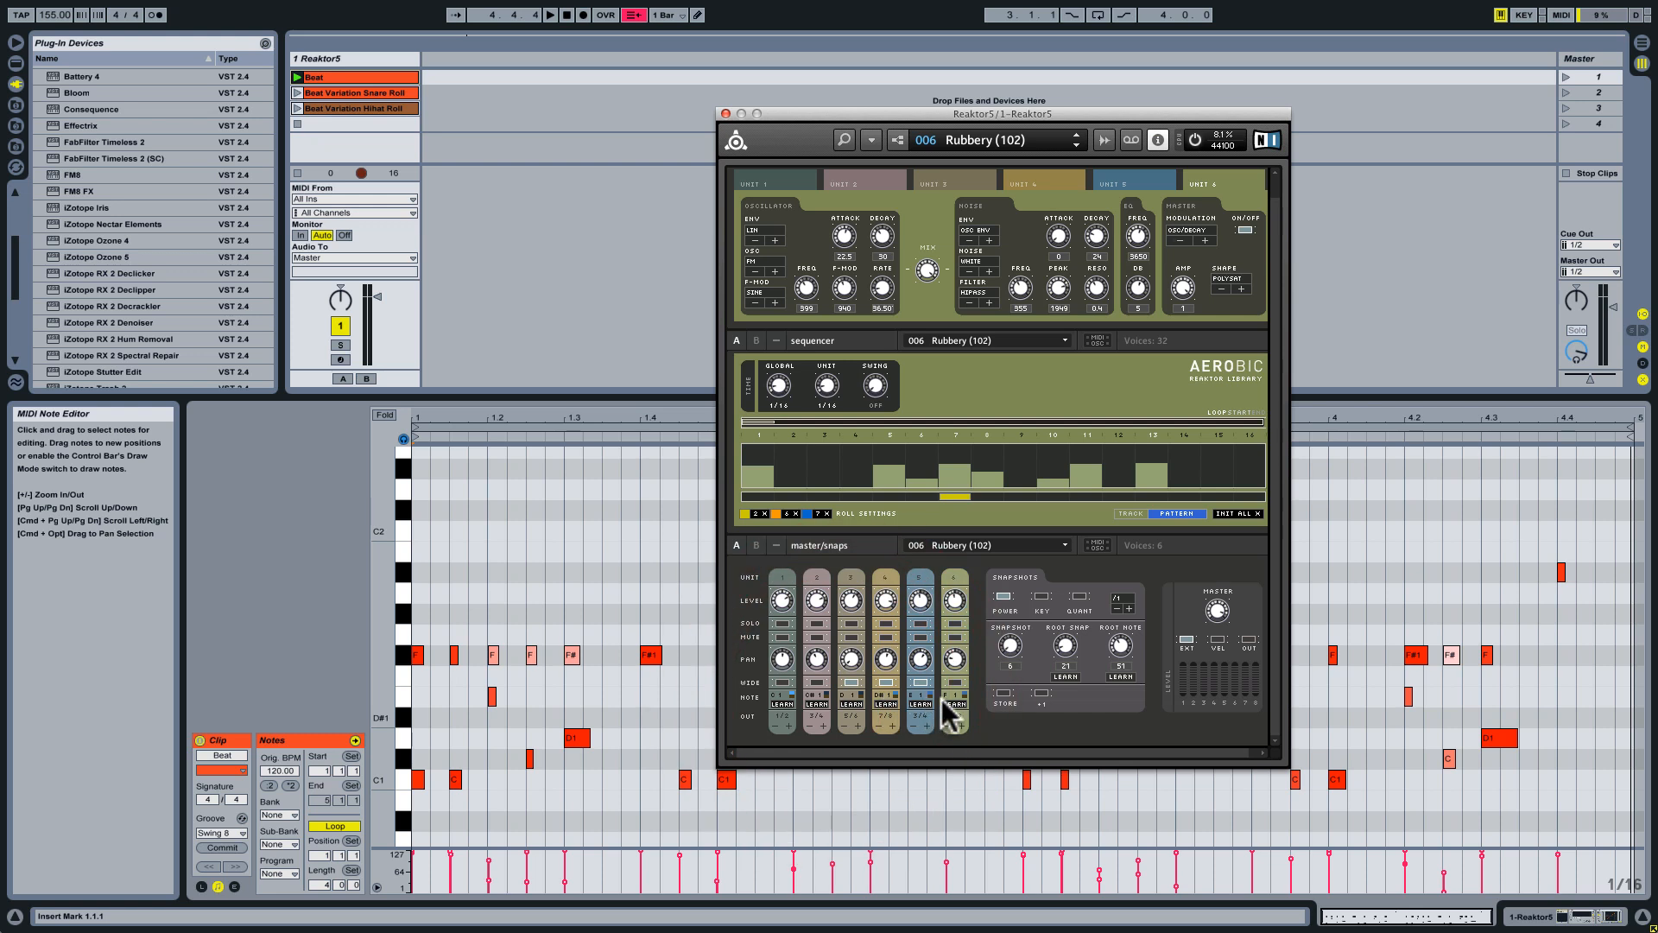
Step: Select all F#1 notes in the Beat clip and move them down a semitone to F1
{"action": "left_click", "coordinate": [410, 736]}
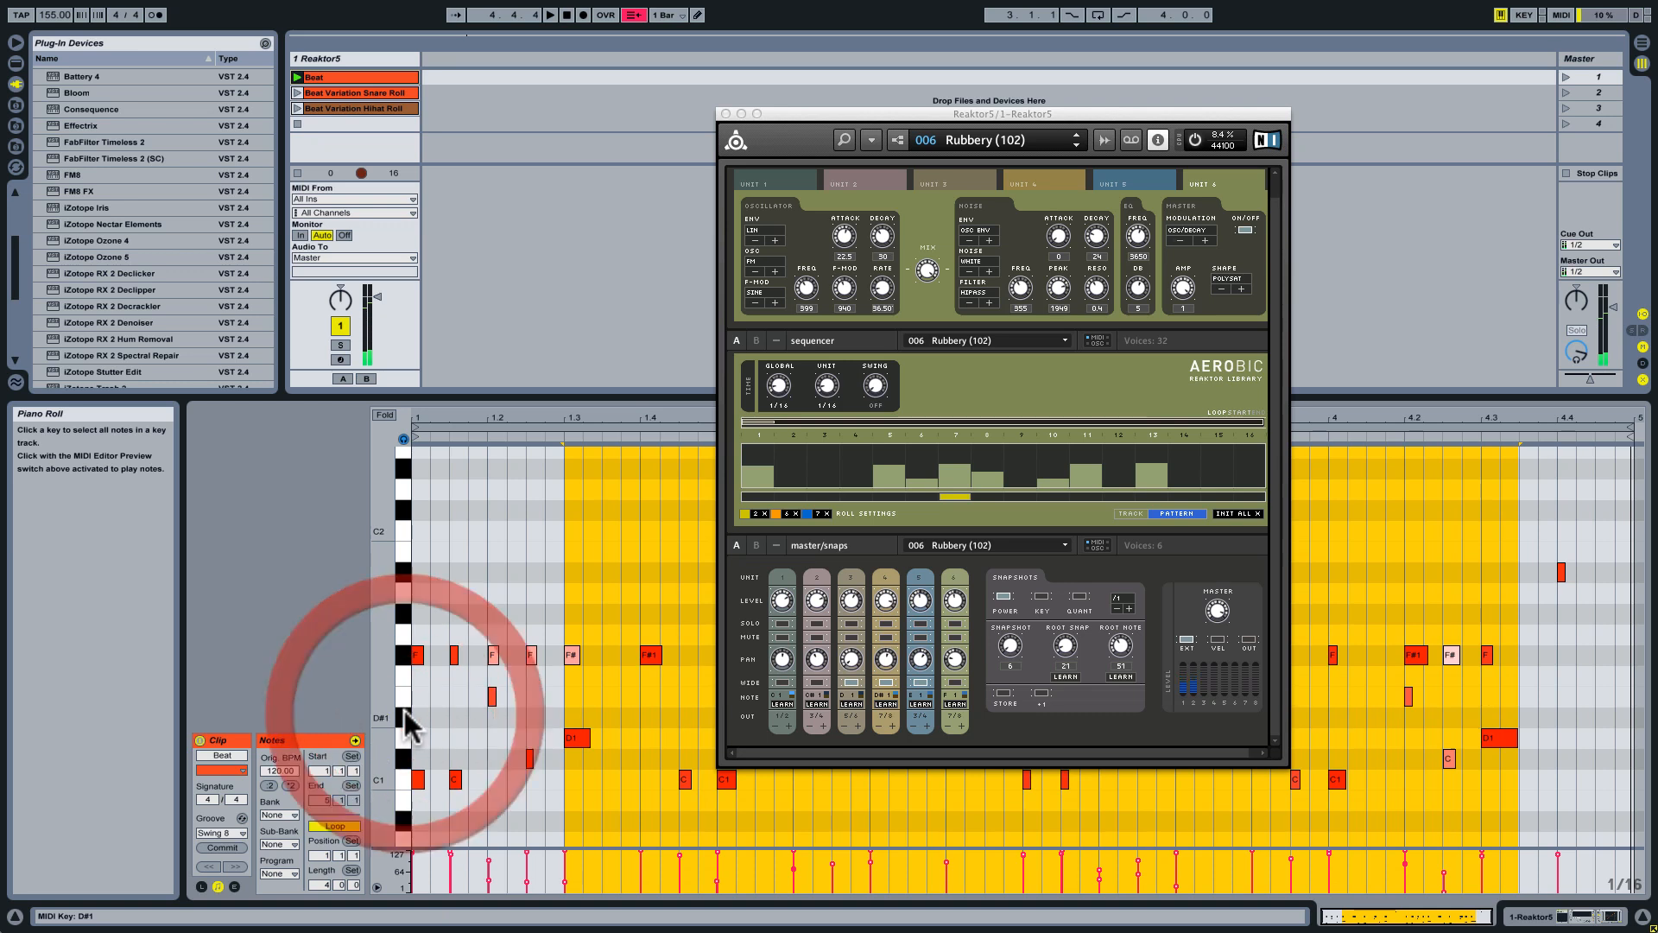
{"action": "left_click", "coordinate": [403, 658]}
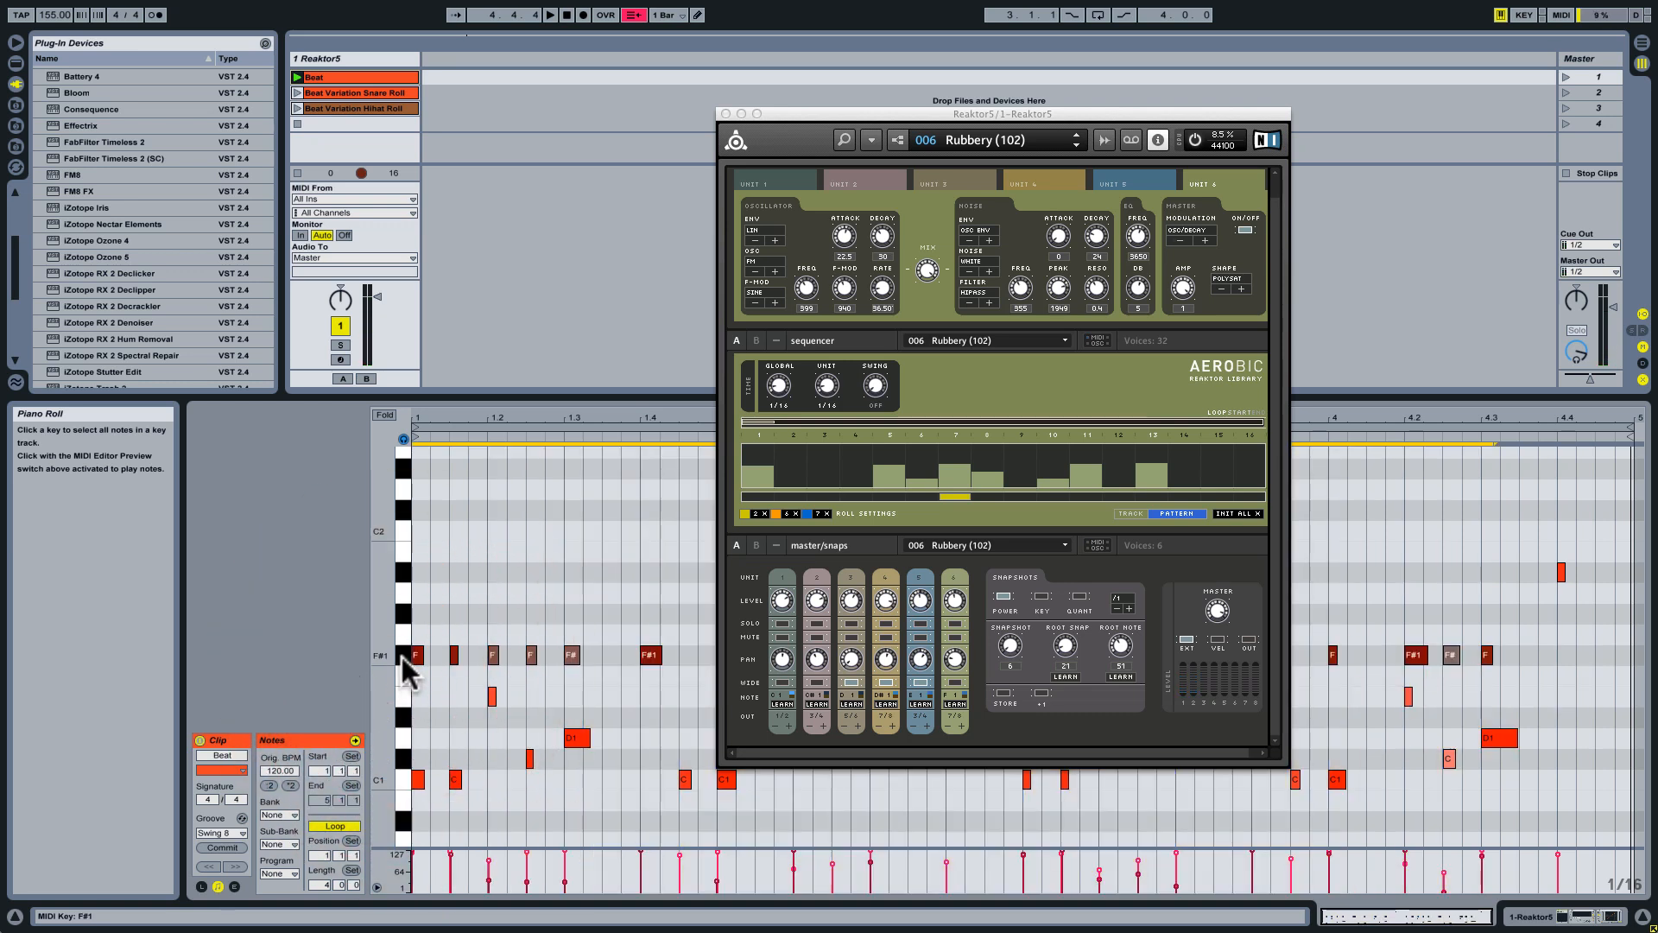
{"action": "key", "text": "Down"}
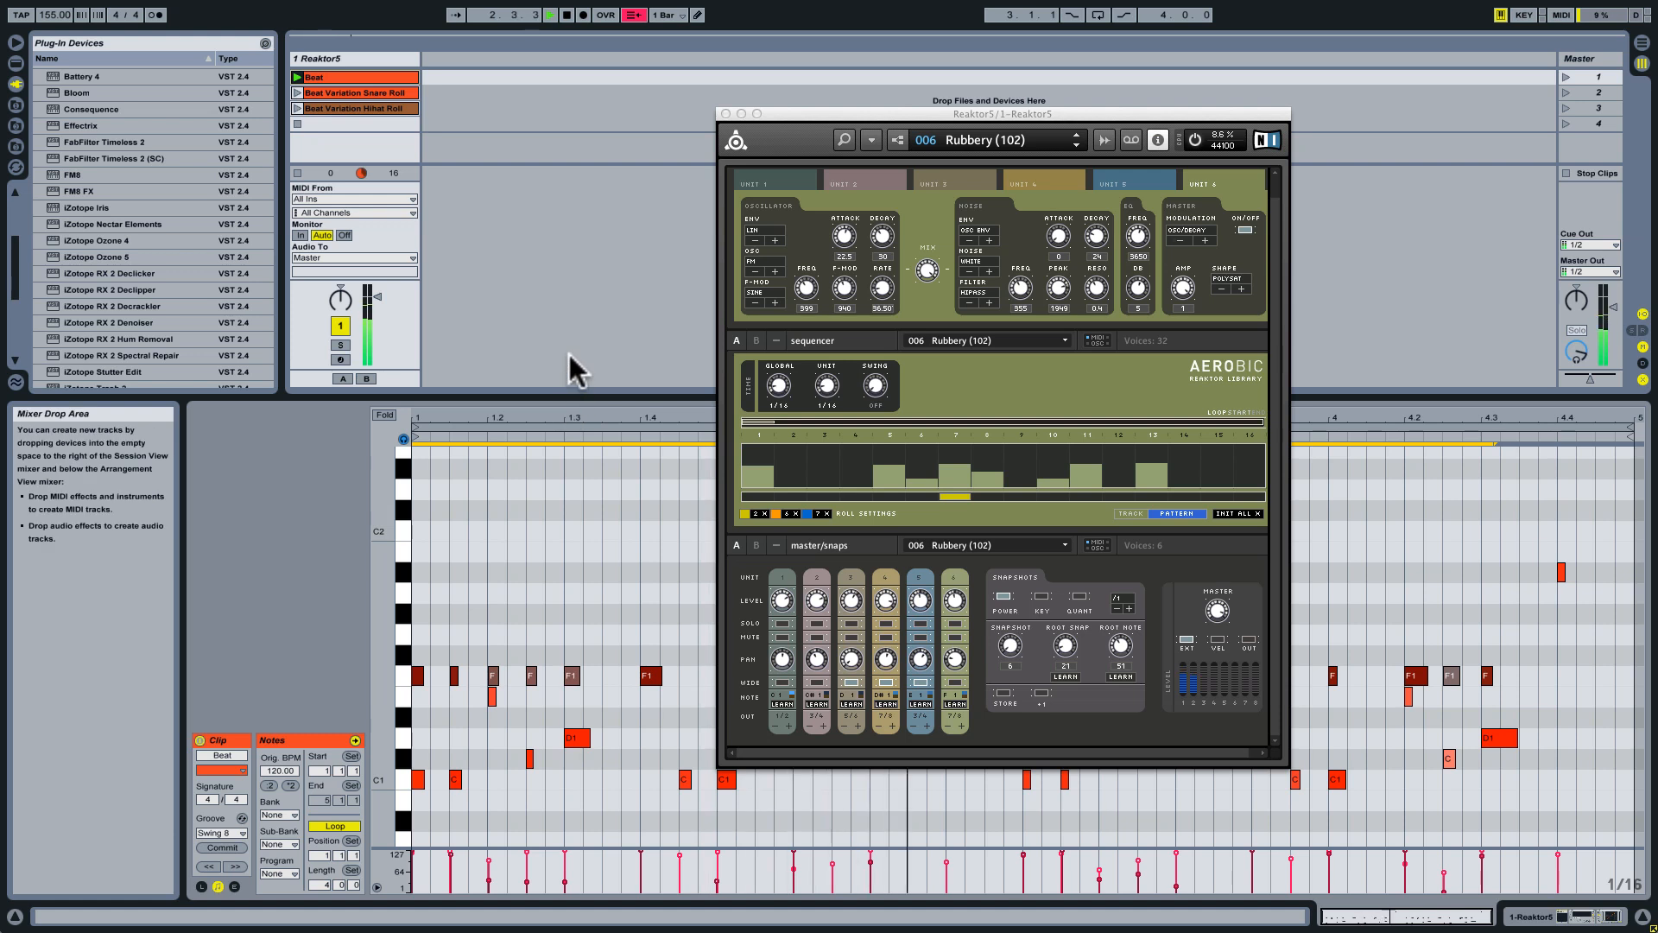
Step: Load Aerobic's snapshot 13 - Reaktor Dancehall 1 (102) and play the Beat clip through it
{"action": "left_click", "coordinate": [950, 147]}
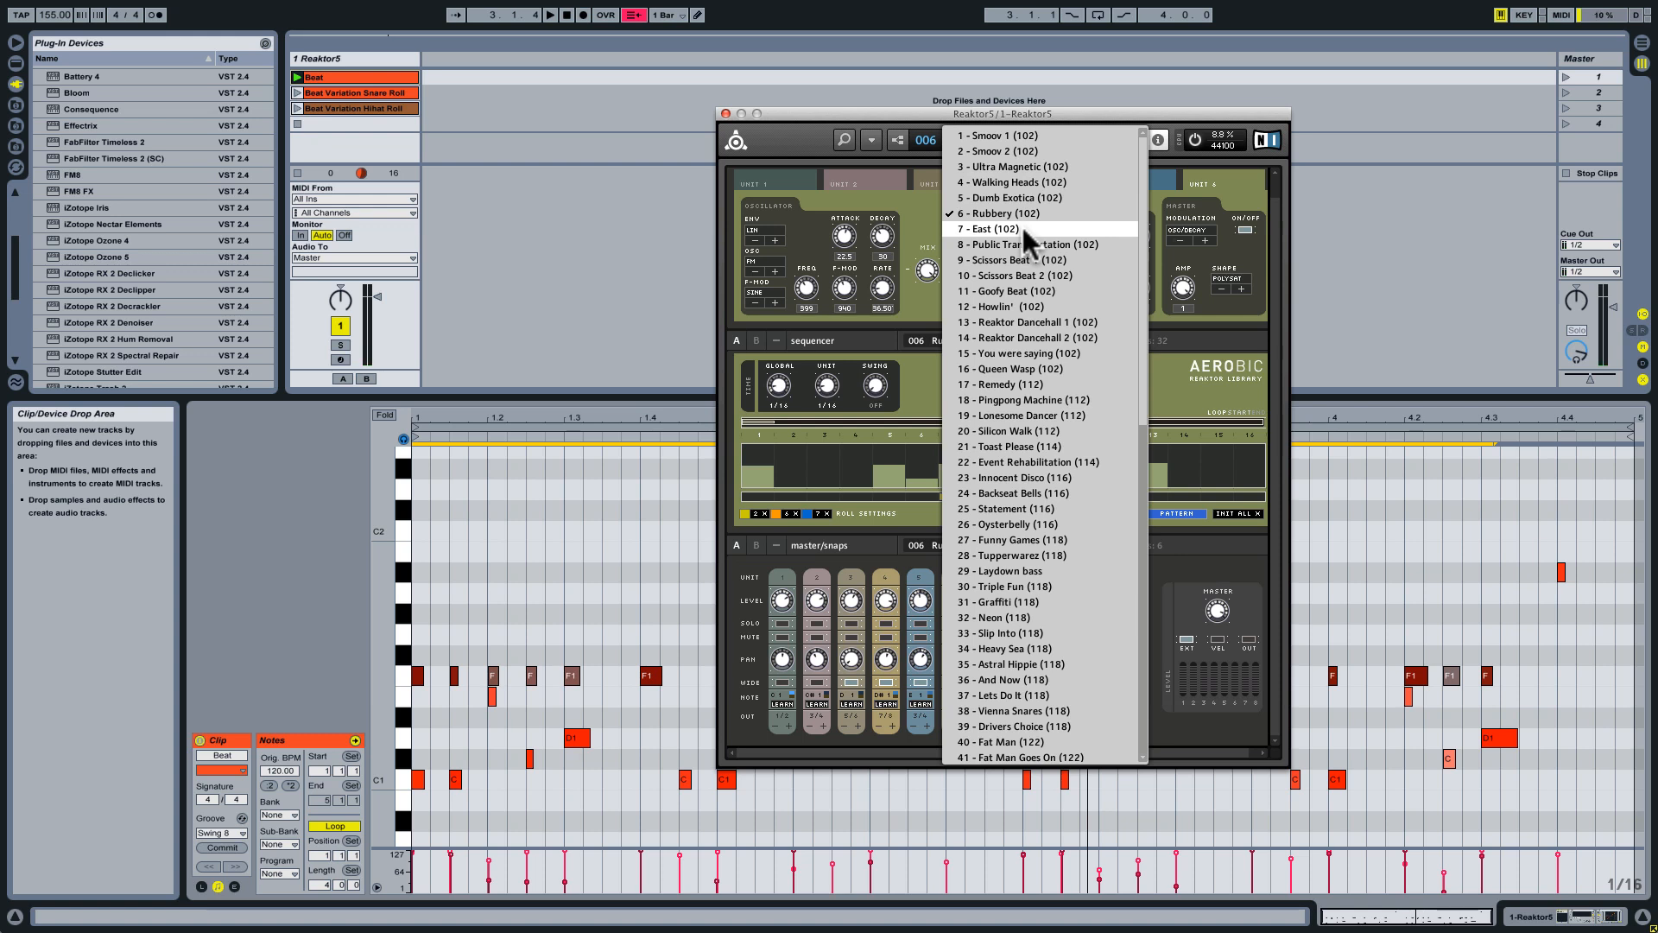
{"action": "left_click", "coordinate": [1015, 322]}
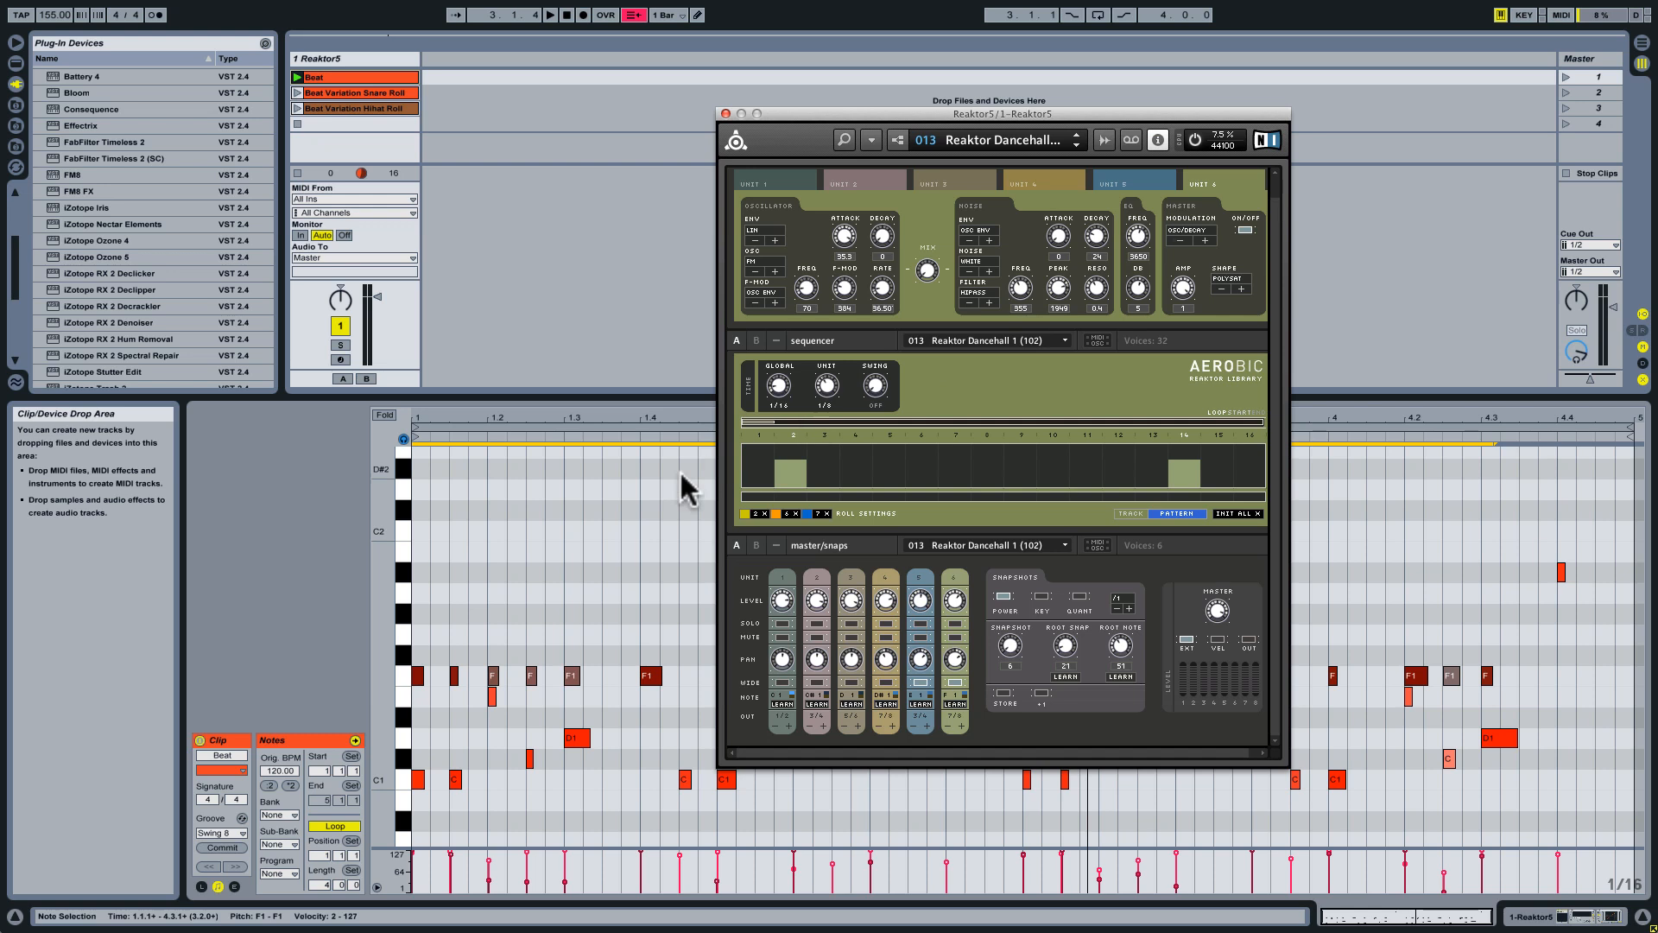
{"action": "key", "text": "space"}
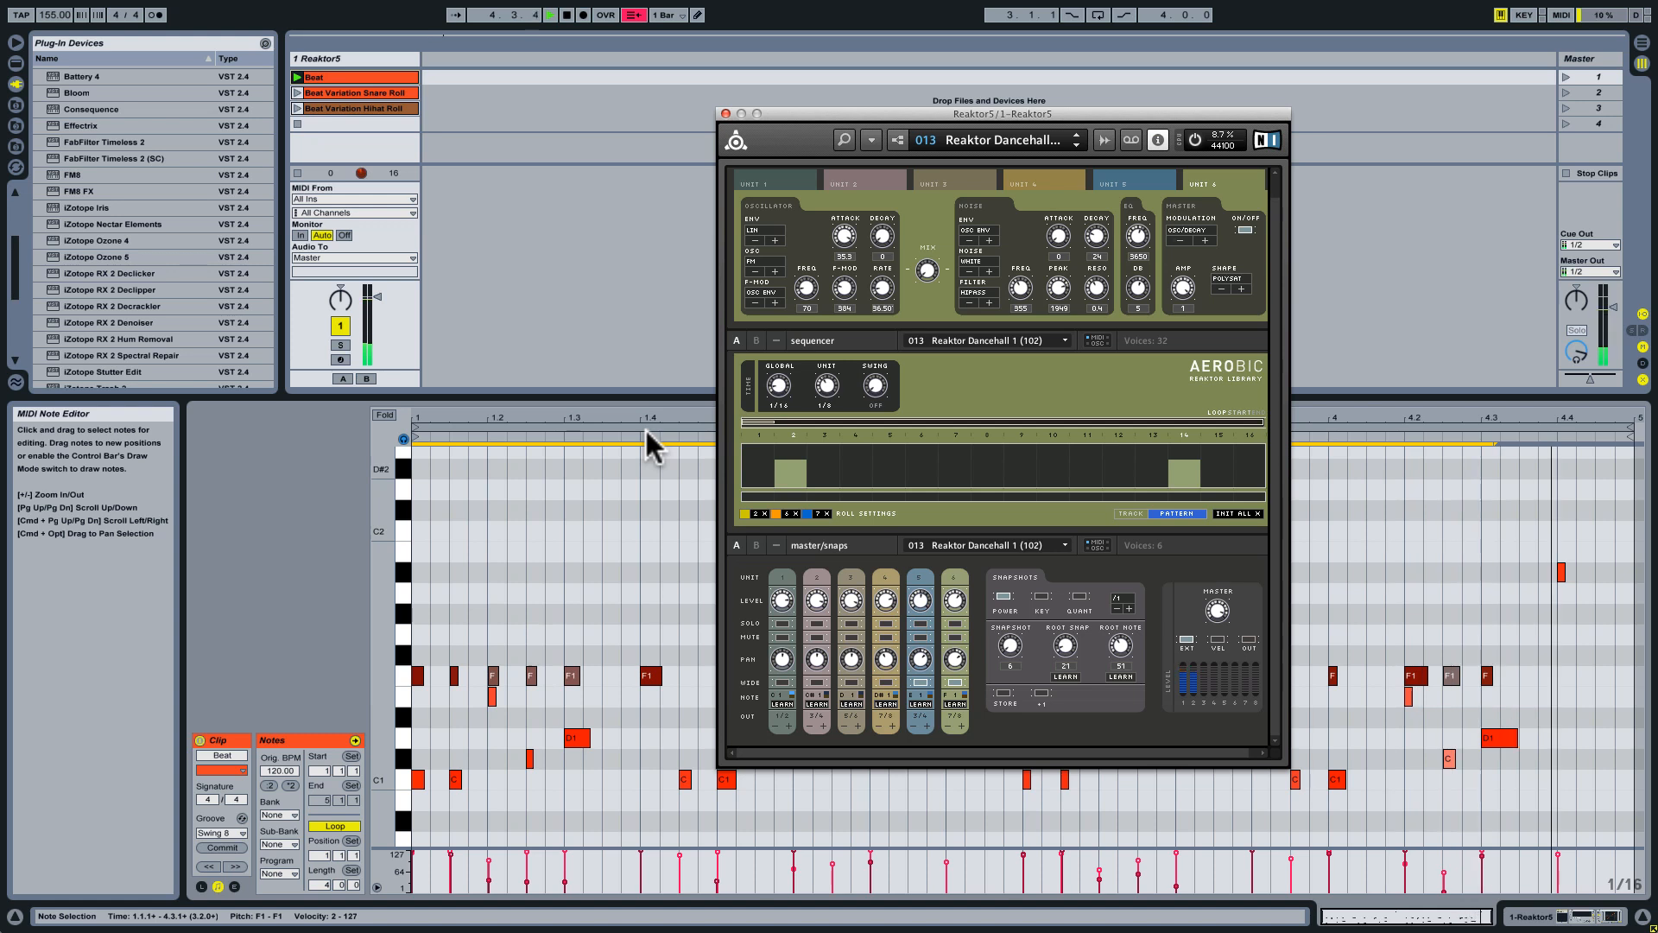
{"action": "key", "text": "space"}
{"action": "key", "text": "space"}
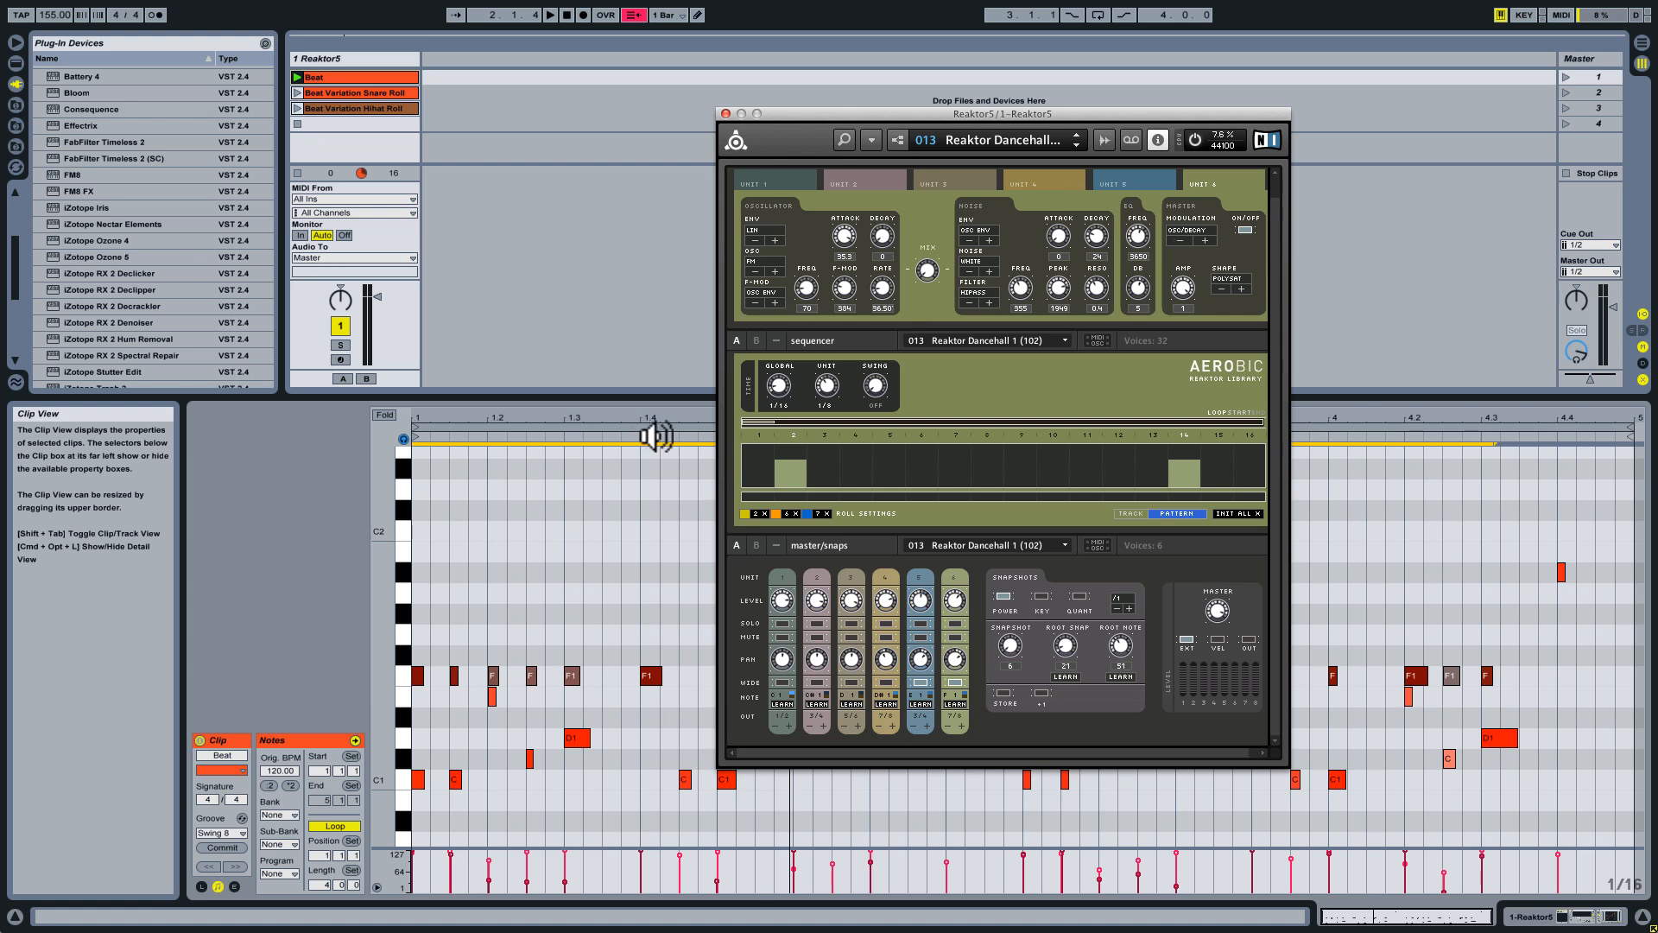
{"action": "key", "text": "space"}
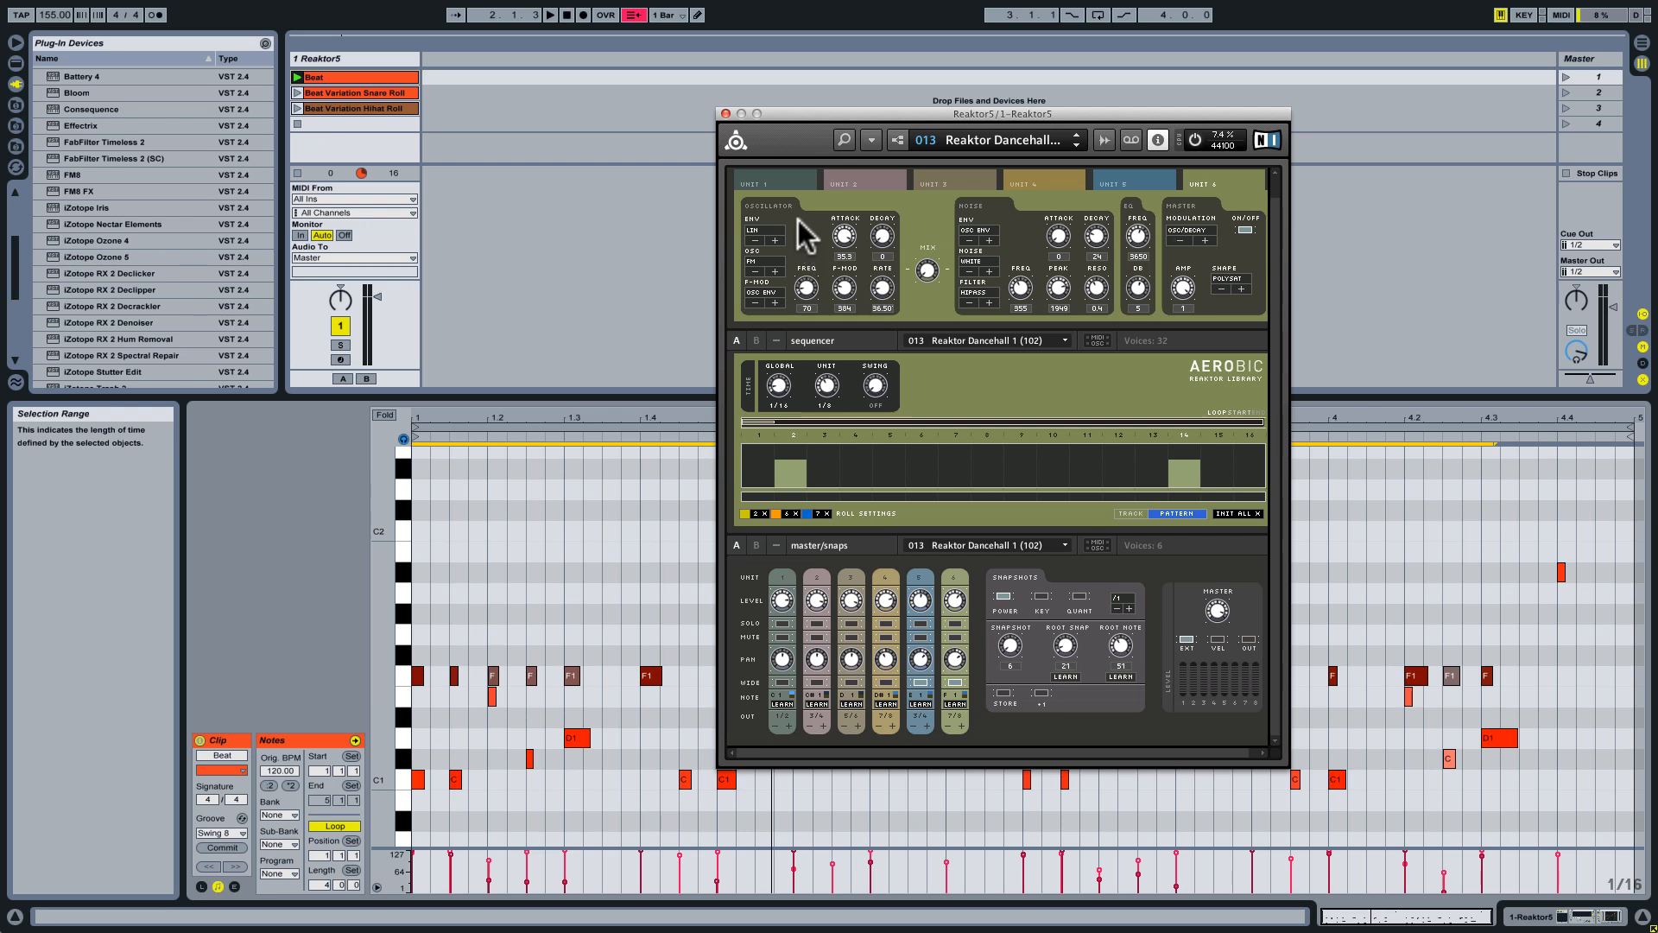
Step: Display unit 1's parameters in Aerobic and solo that unit while the Beat clip plays
{"action": "left_click", "coordinate": [770, 183]}
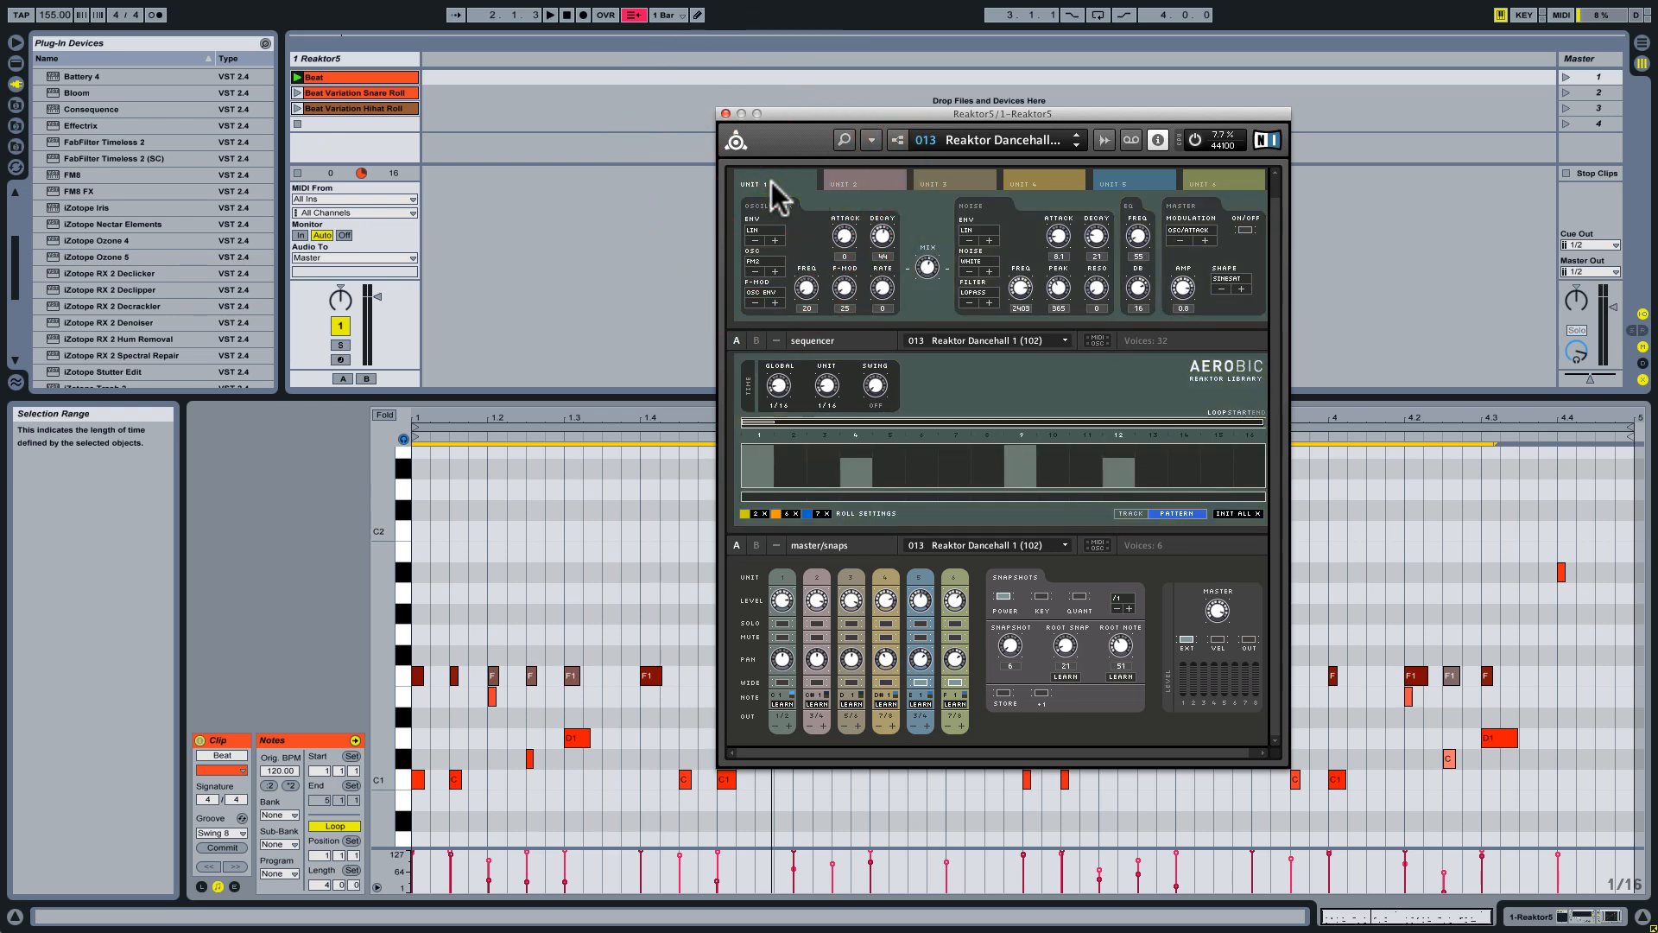
{"action": "key", "text": "space"}
{"action": "left_click", "coordinate": [782, 623]}
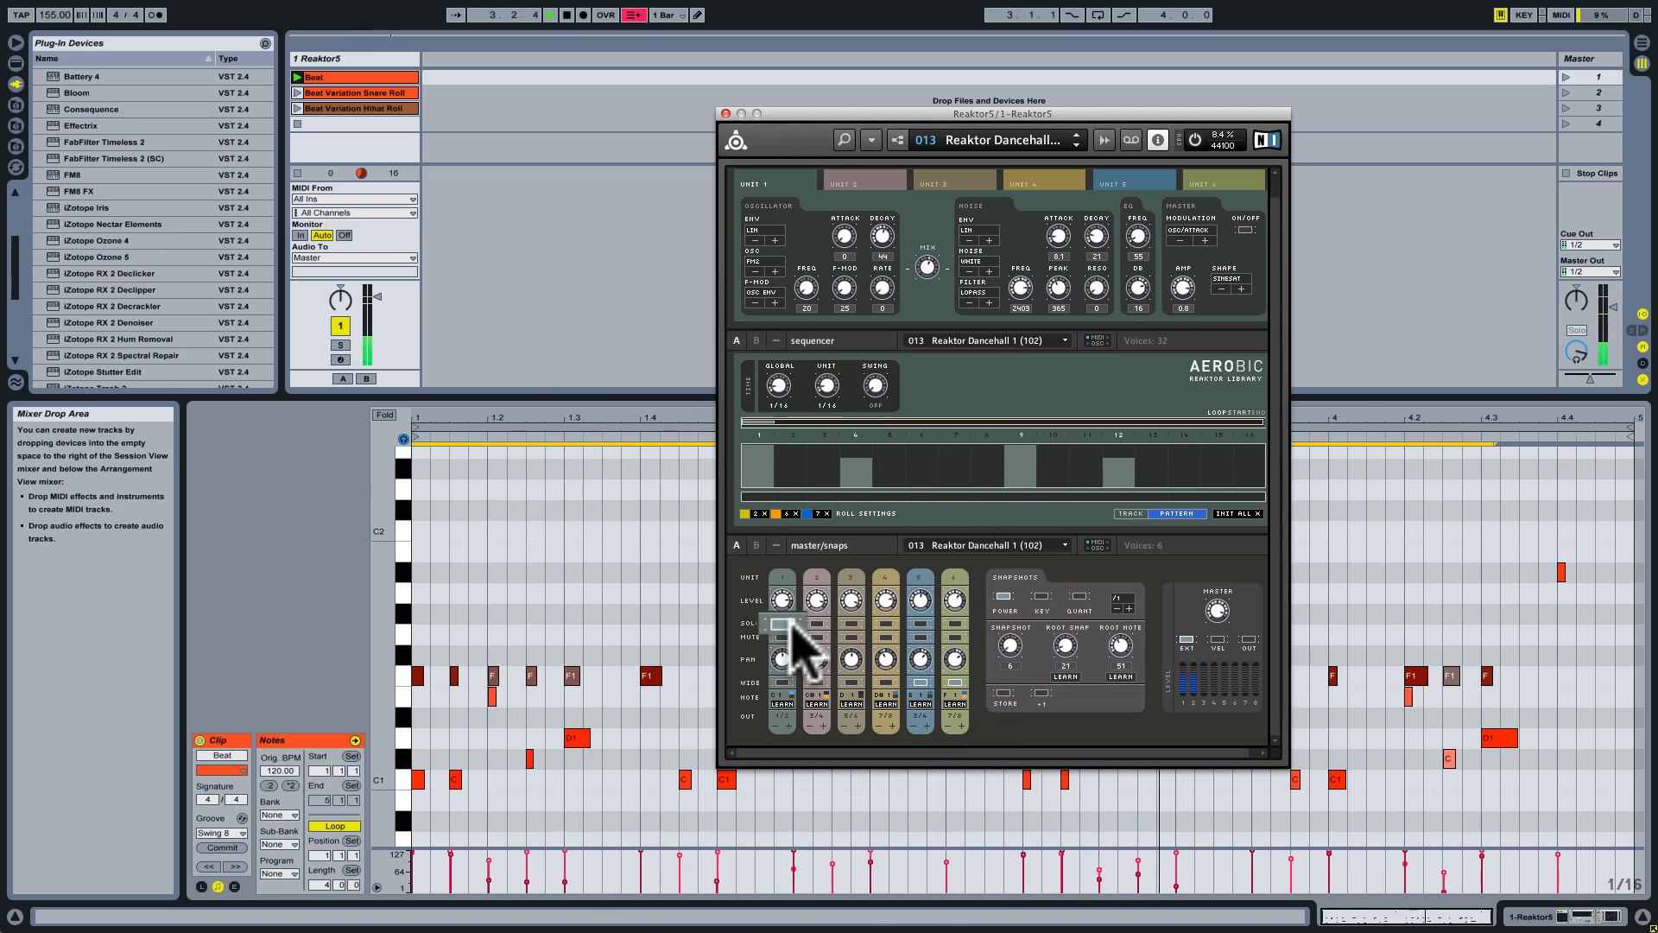
Step: Try an oscillator frequency of 22 on unit 1 and sweep its mix between oscillator and noise
{"action": "left_click", "coordinate": [804, 289]}
{"action": "left_click_drag", "start_coordinate": [760, 290], "coordinate": [906, 370]}
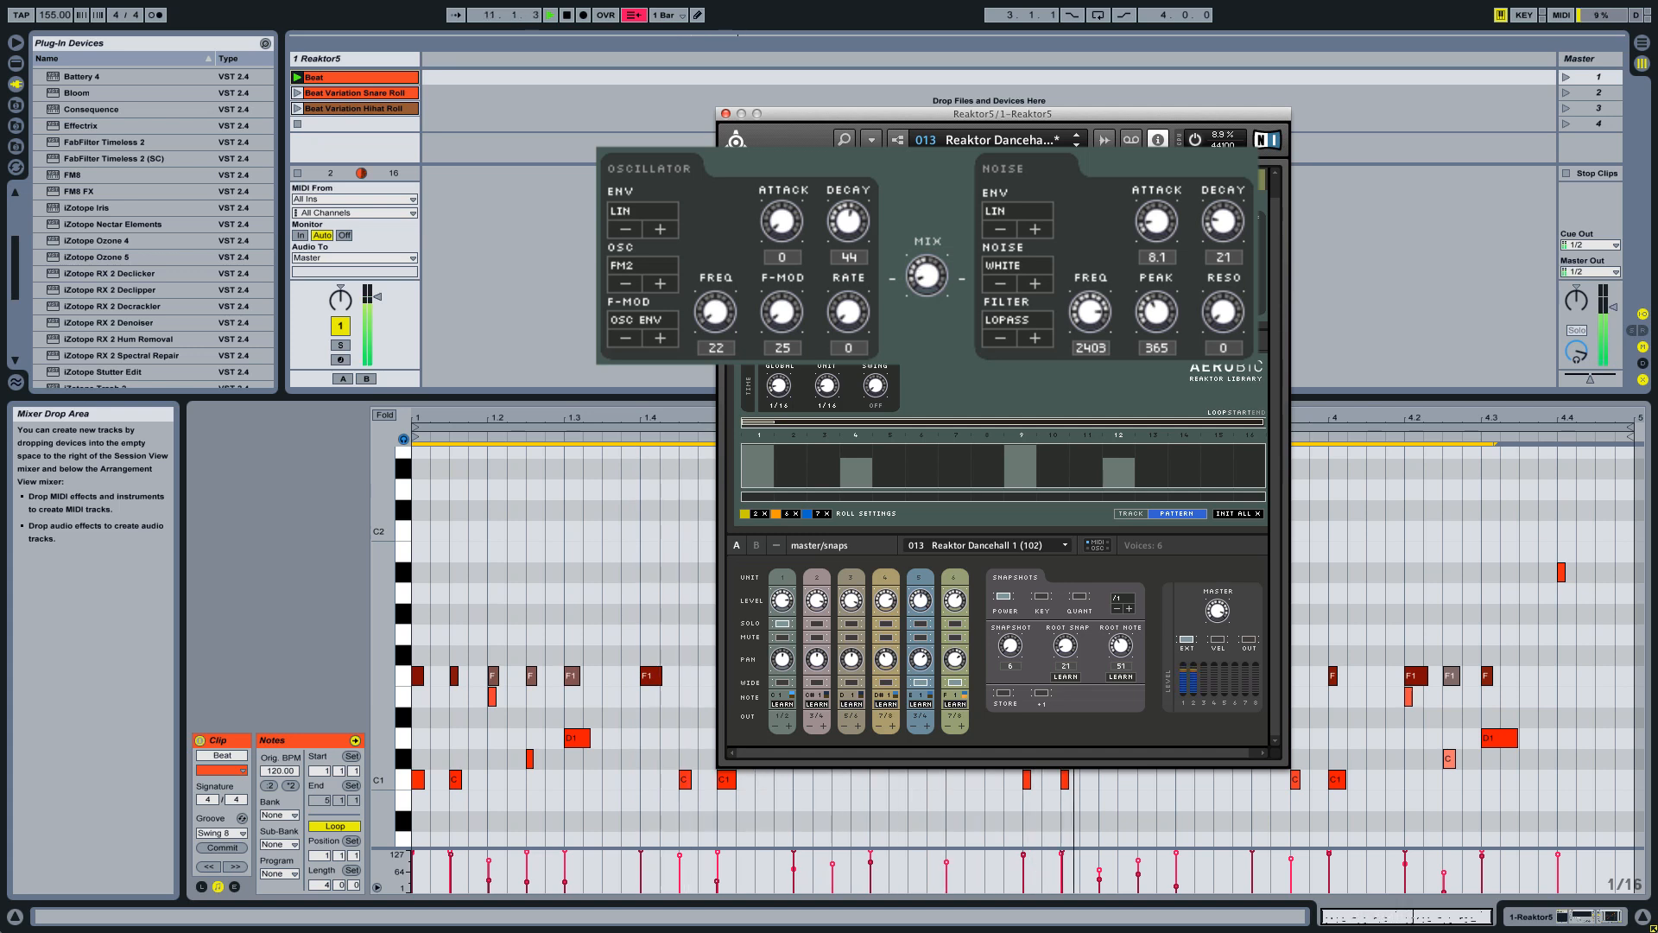
{"action": "left_click_drag", "start_coordinate": [925, 285], "coordinate": [936, 76]}
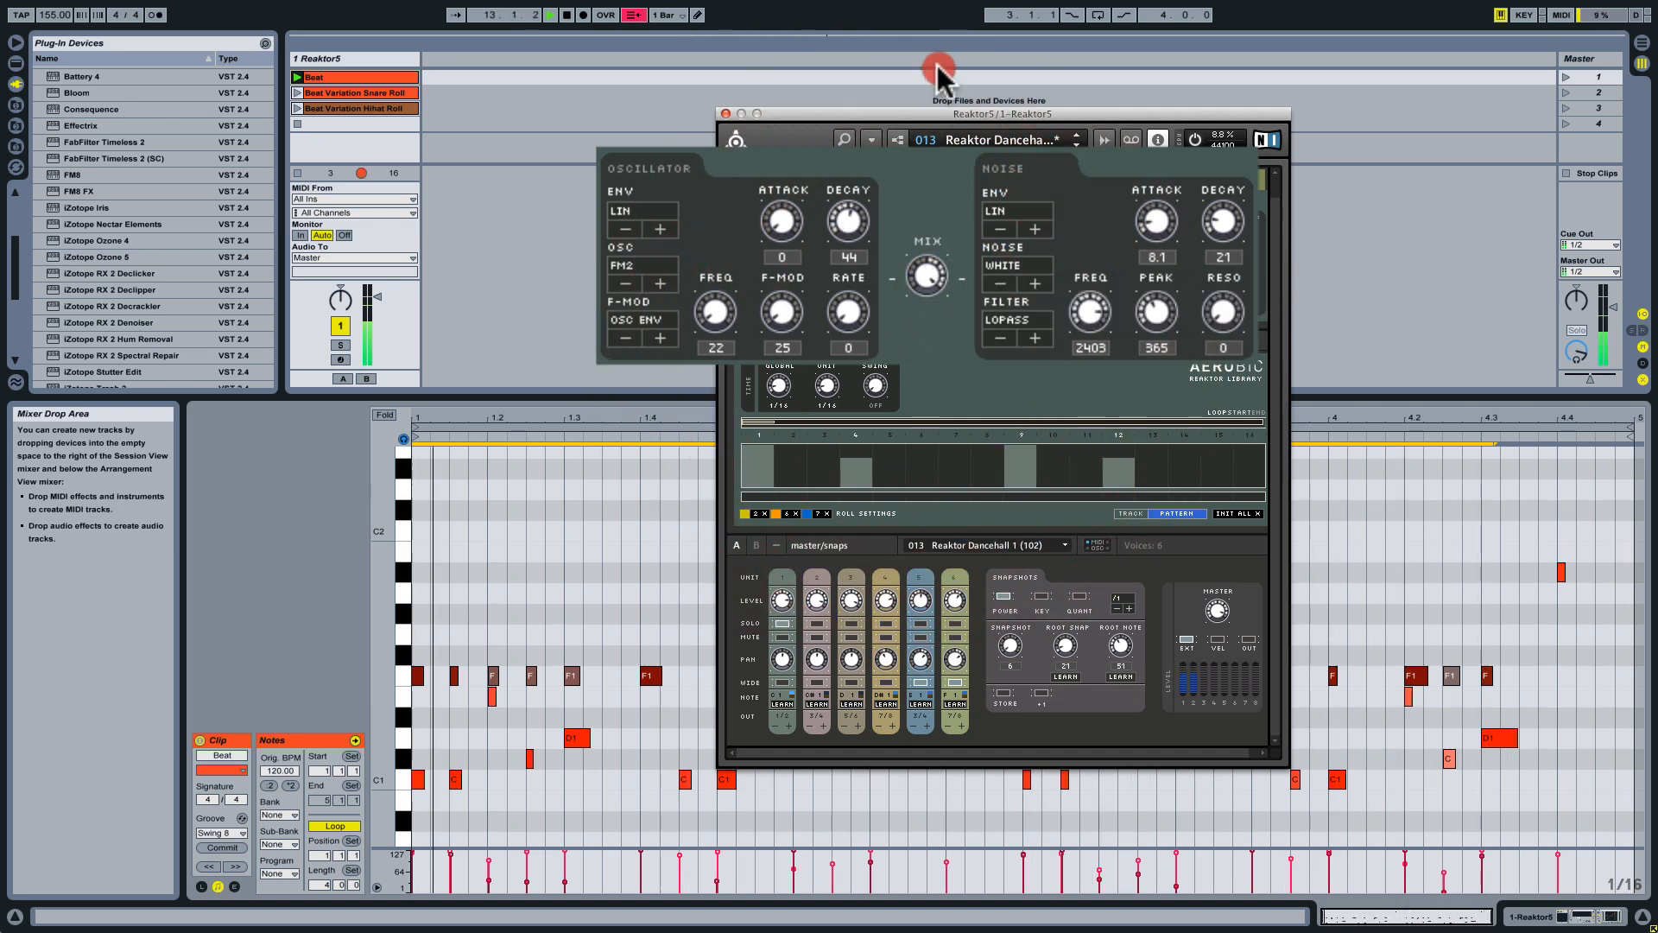
{"action": "left_click_drag", "start_coordinate": [926, 282], "coordinate": [932, 369]}
{"action": "left_click", "coordinate": [926, 284]}
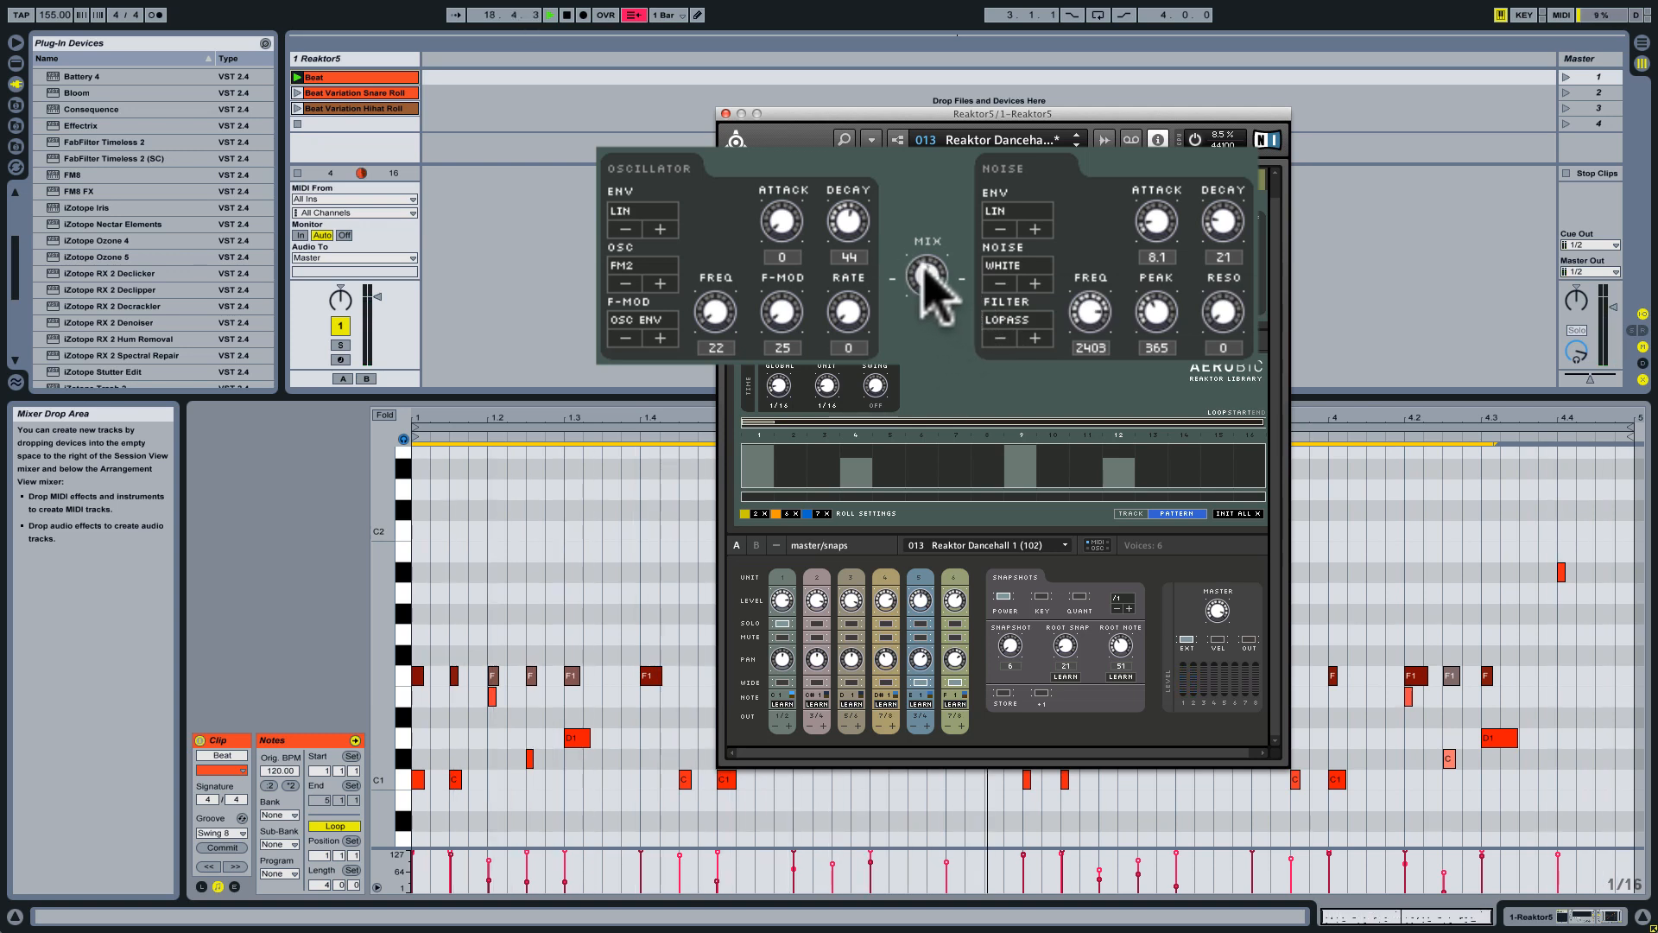
{"action": "left_click_drag", "start_coordinate": [929, 270], "coordinate": [936, 332]}
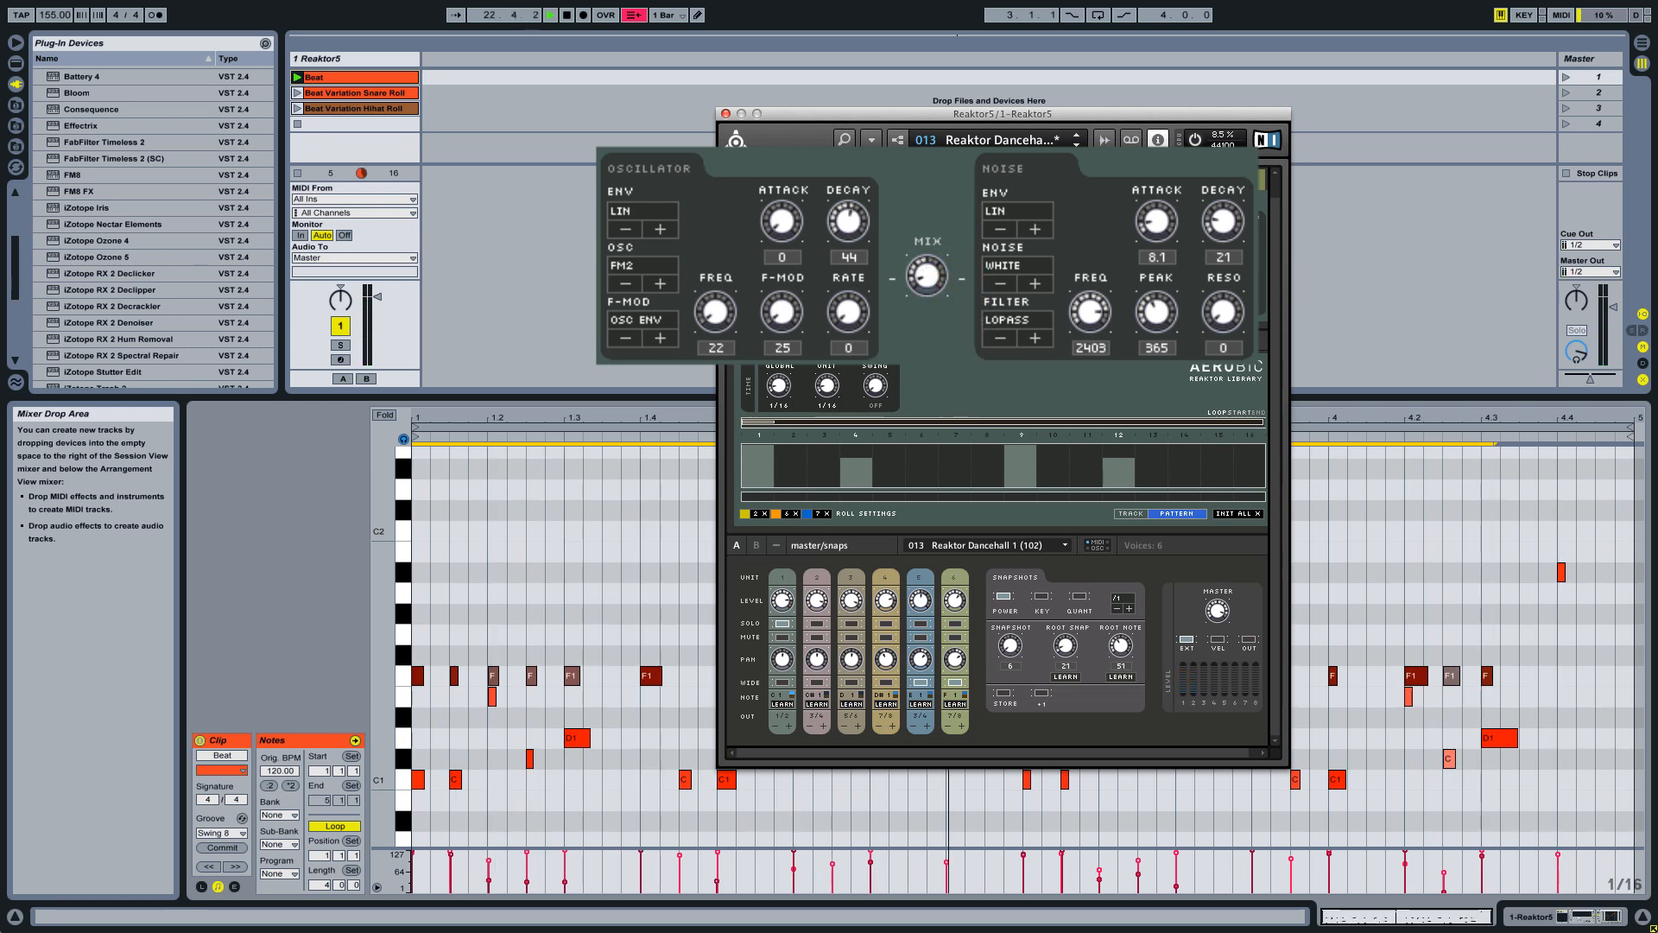
{"action": "left_click_drag", "start_coordinate": [962, 323], "coordinate": [964, 231]}
{"action": "left_click_drag", "start_coordinate": [924, 297], "coordinate": [919, 288]}
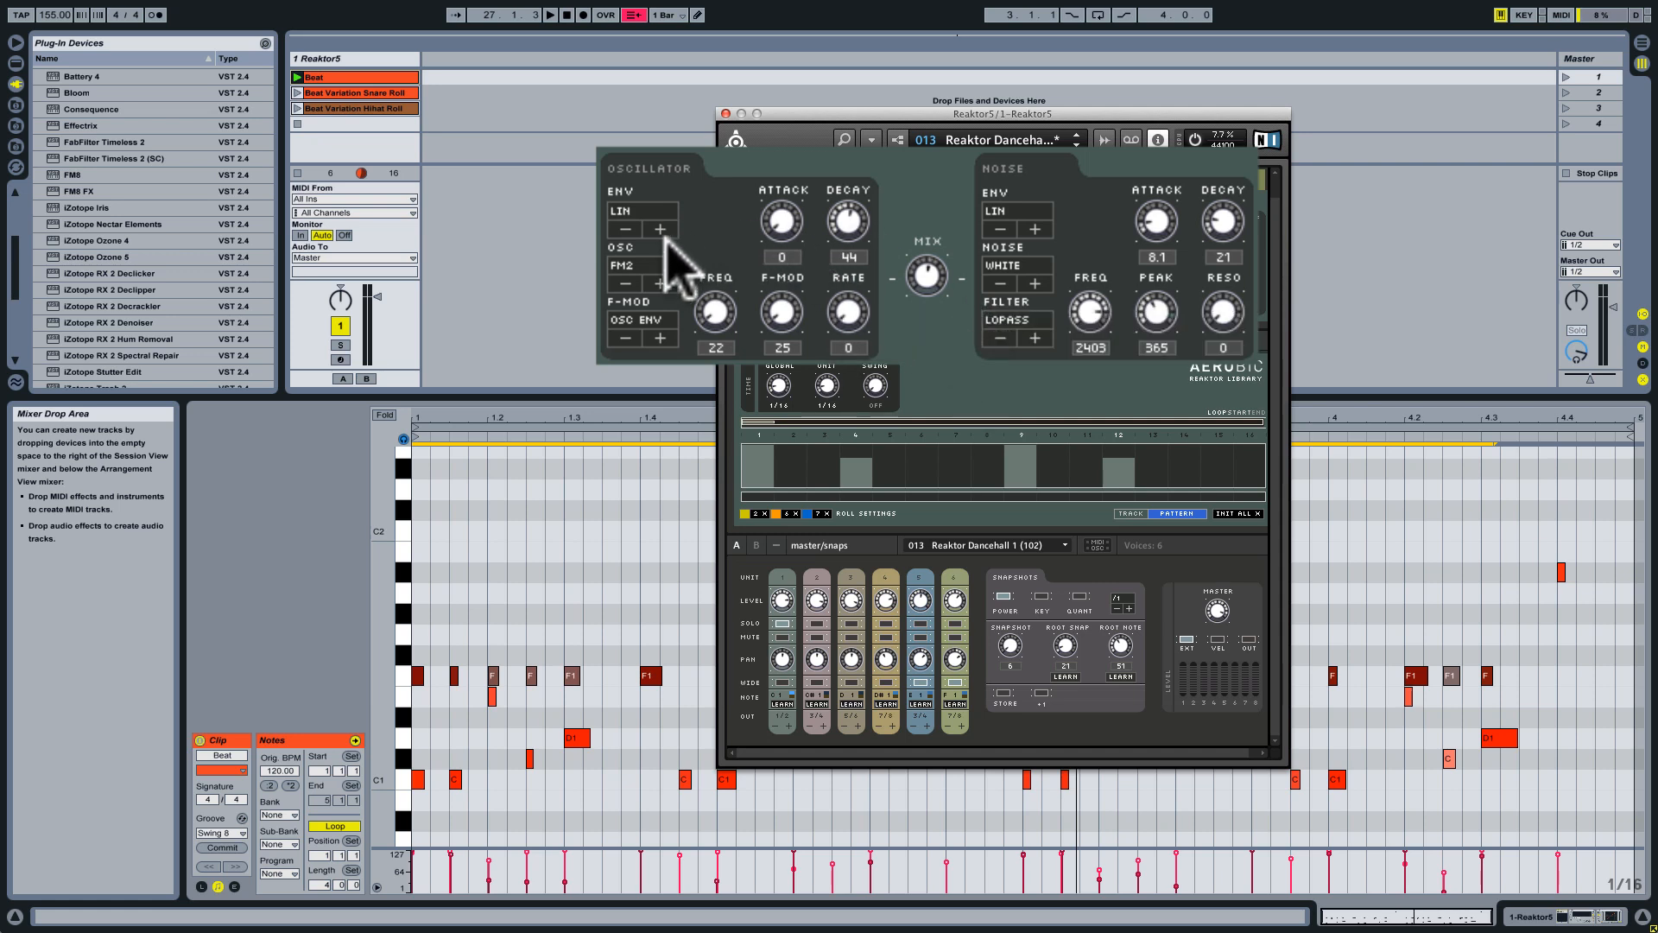
Step: Set unit 1's oscillator frequency to 67 during playback and turn its mix toward the oscillator
{"action": "key", "text": "space"}
{"action": "left_click_drag", "start_coordinate": [714, 313], "coordinate": [715, 276]}
{"action": "left_click_drag", "start_coordinate": [927, 277], "coordinate": [944, 344]}
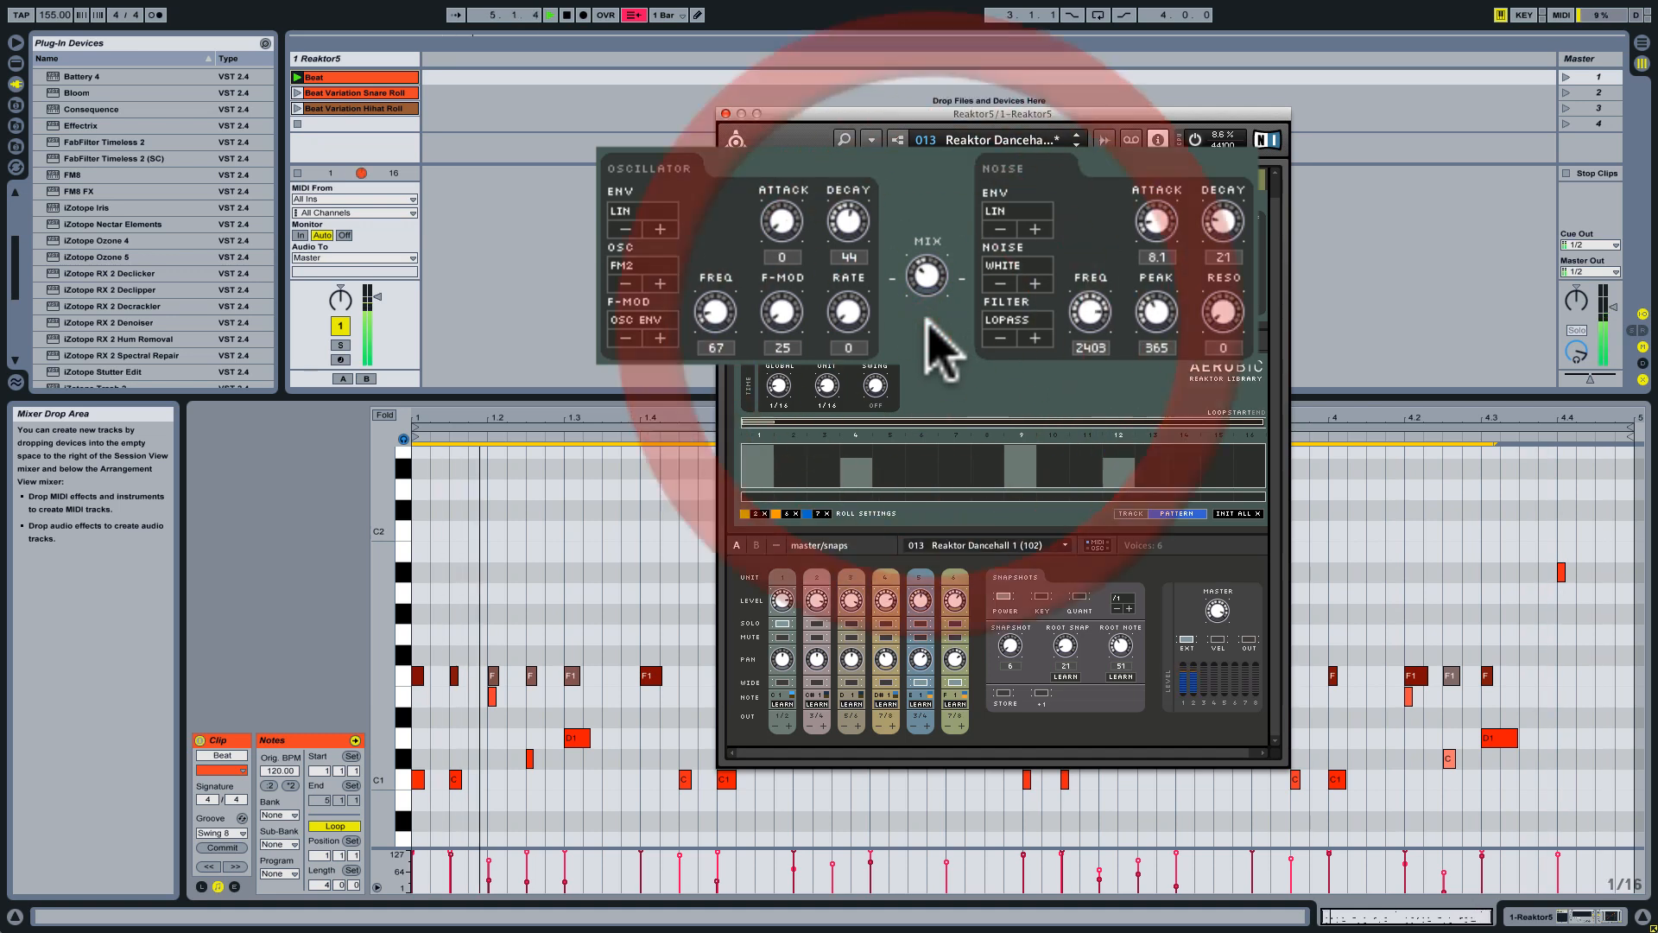
Step: Change unit 1's oscillator waveform to SIN
{"action": "left_click", "coordinate": [625, 270]}
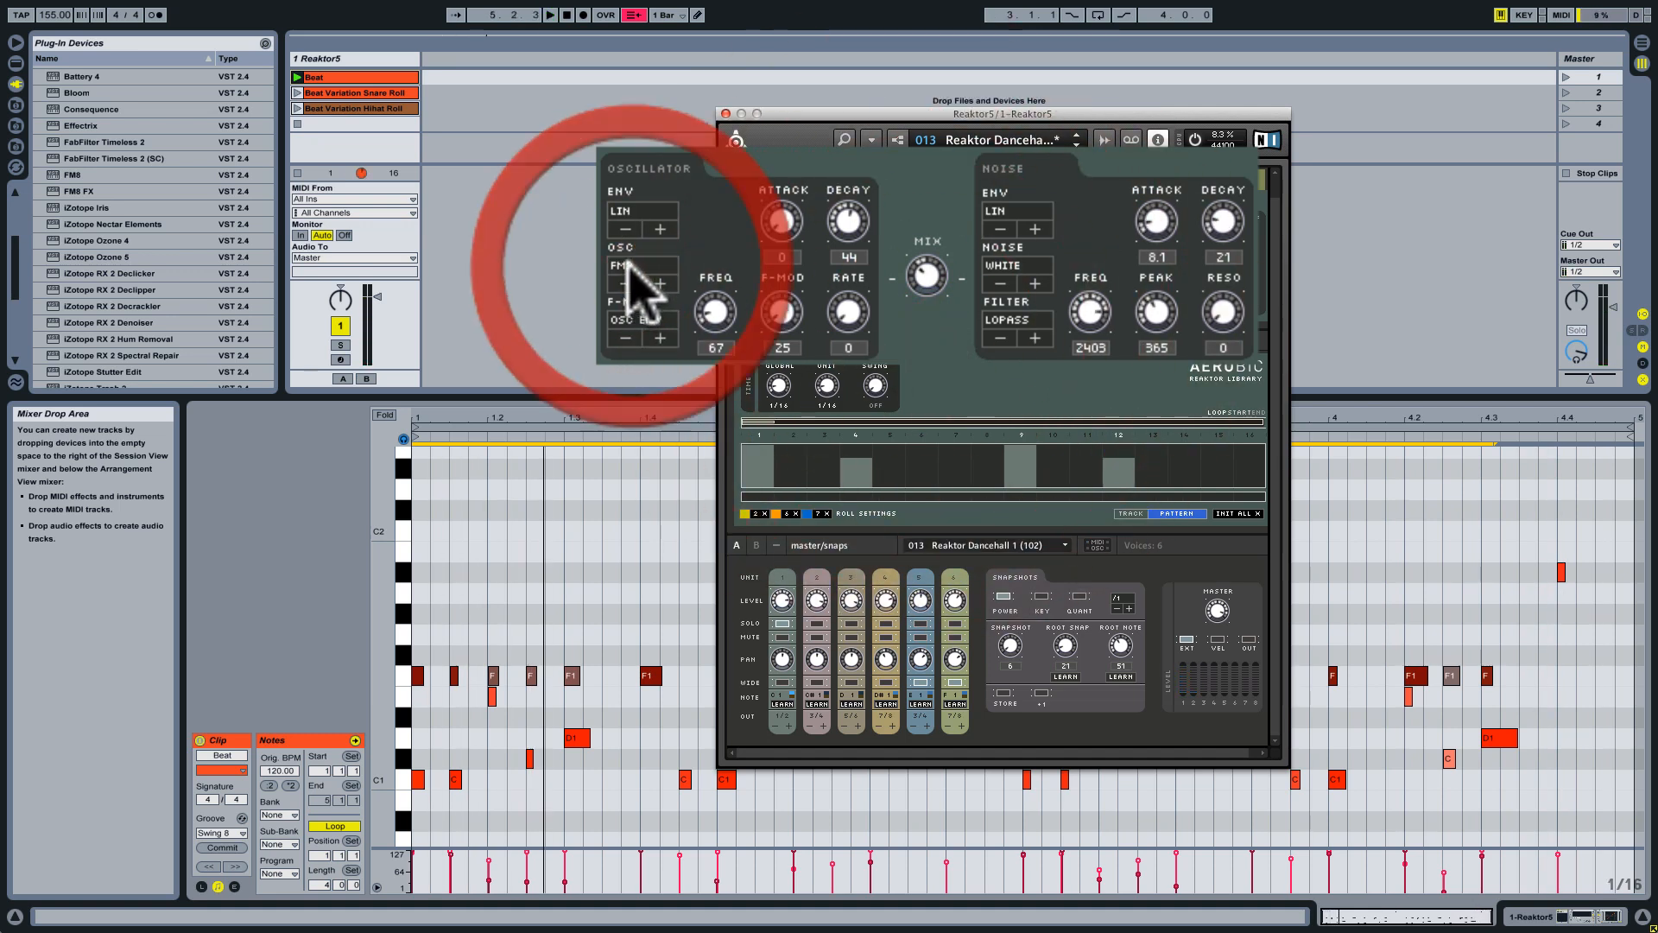
{"action": "left_click", "coordinate": [627, 283]}
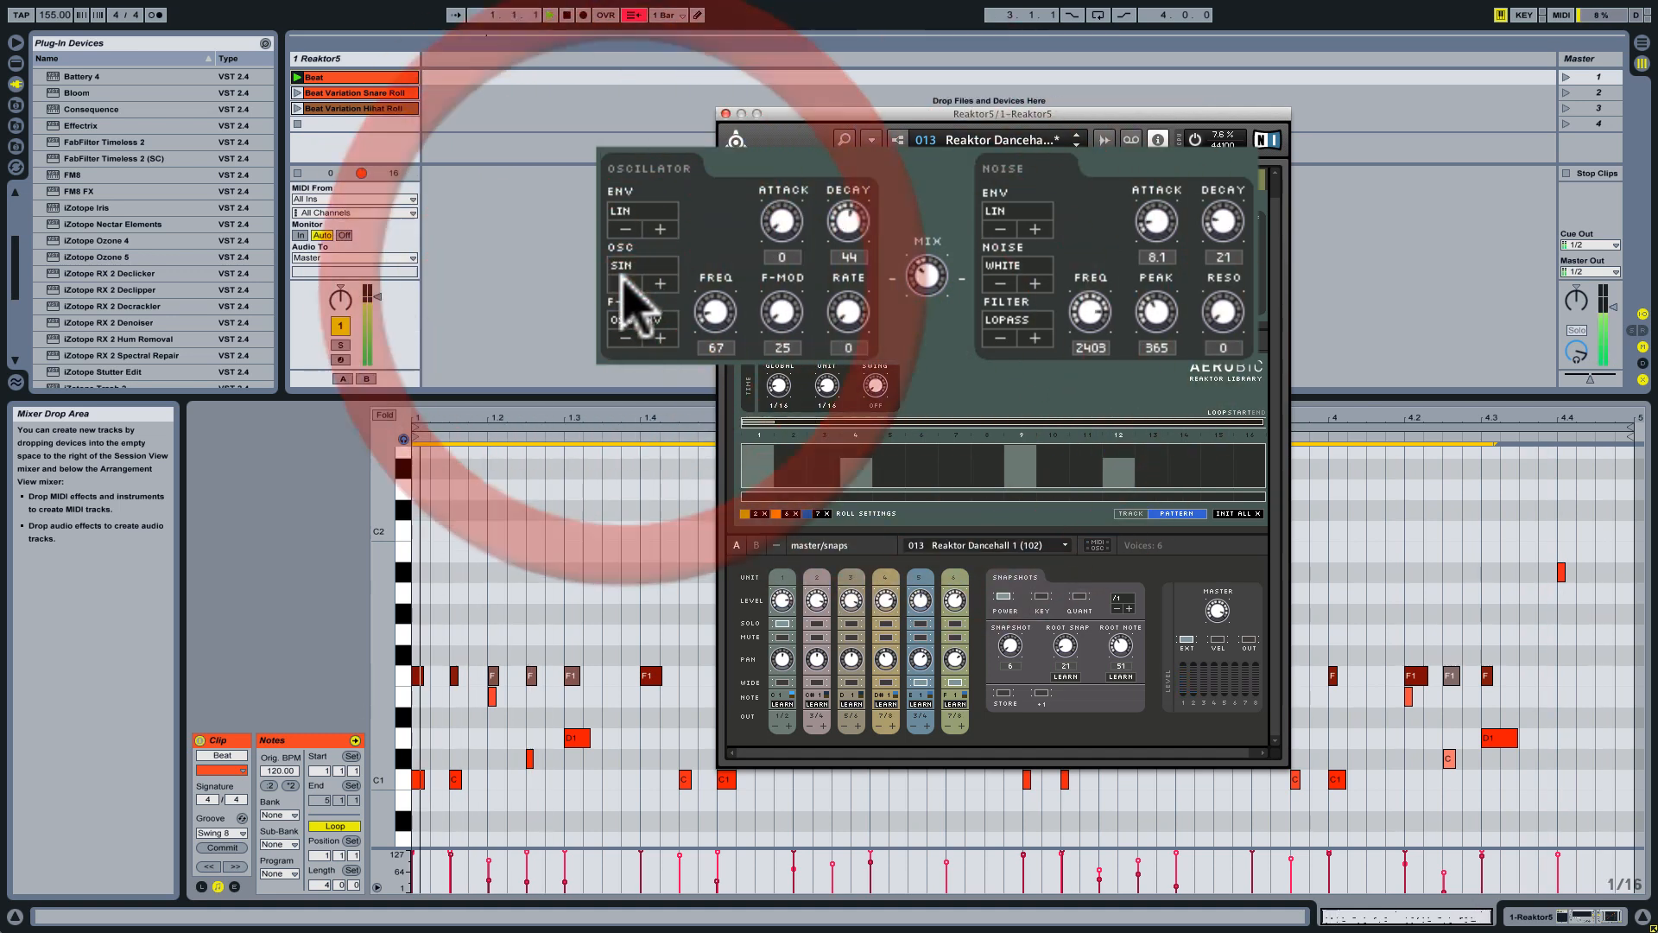
{"action": "mouse_move", "coordinate": [634, 293]}
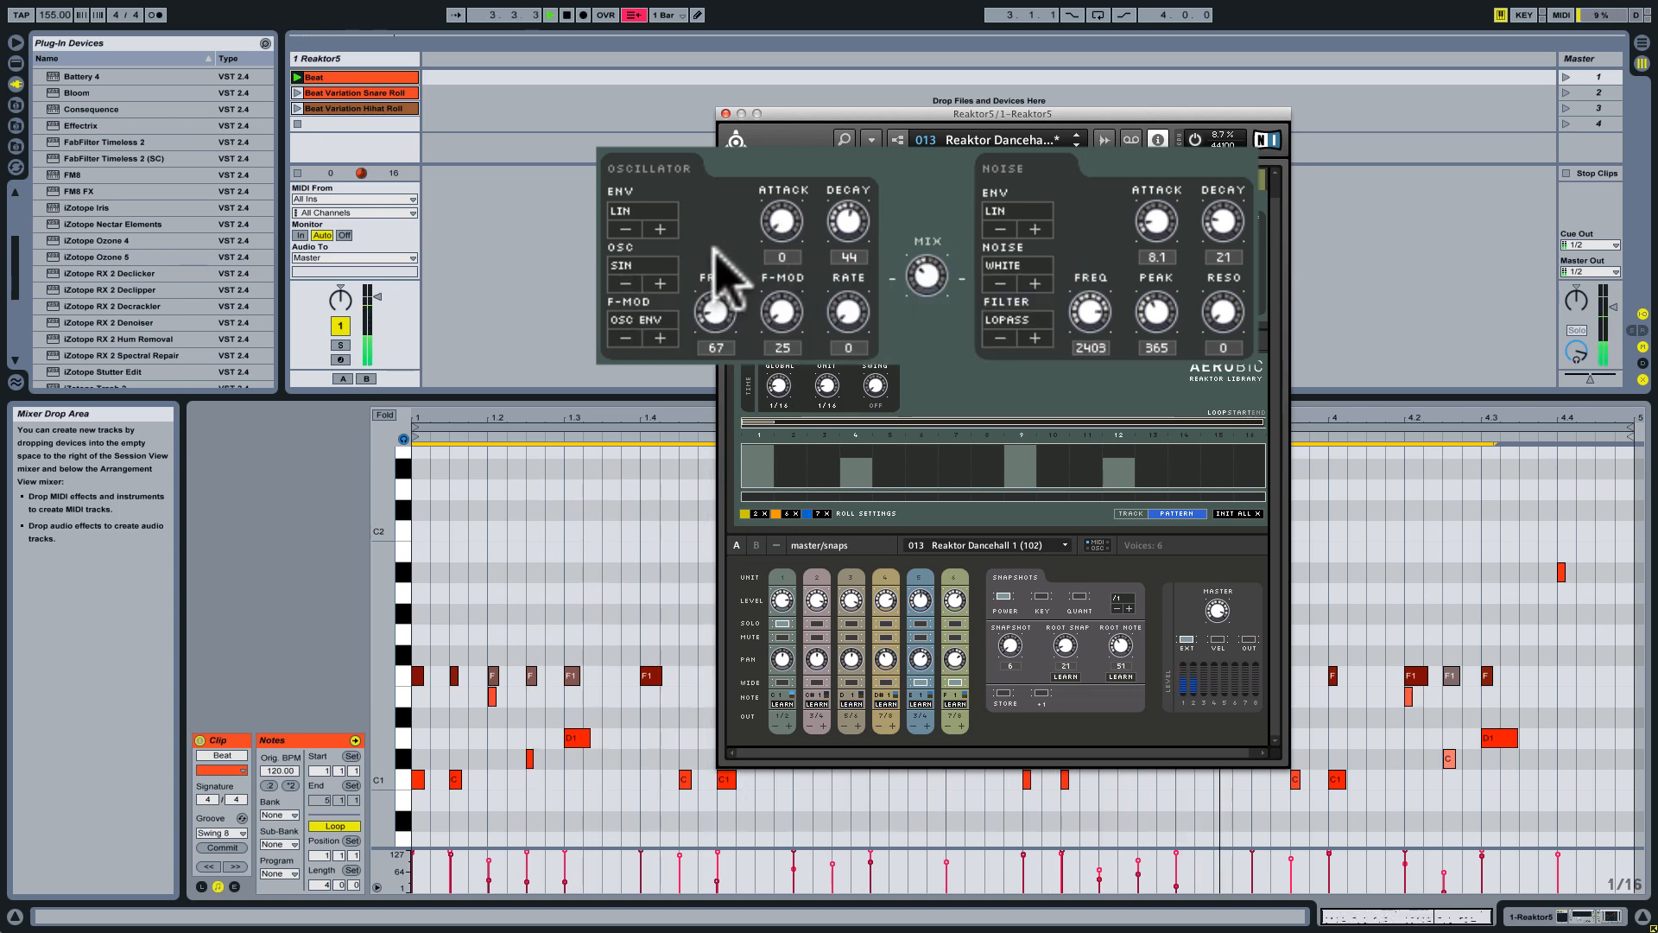
Step: Set unit 1's oscillator frequency to 34, F-Mod to 122 and rate to about 296
{"action": "left_click", "coordinate": [722, 303]}
{"action": "left_click_drag", "start_coordinate": [723, 303], "coordinate": [859, 165]}
{"action": "left_click_drag", "start_coordinate": [771, 313], "coordinate": [722, 307]}
{"action": "left_click", "coordinate": [783, 298]}
{"action": "left_click_drag", "start_coordinate": [781, 302], "coordinate": [728, 323]}
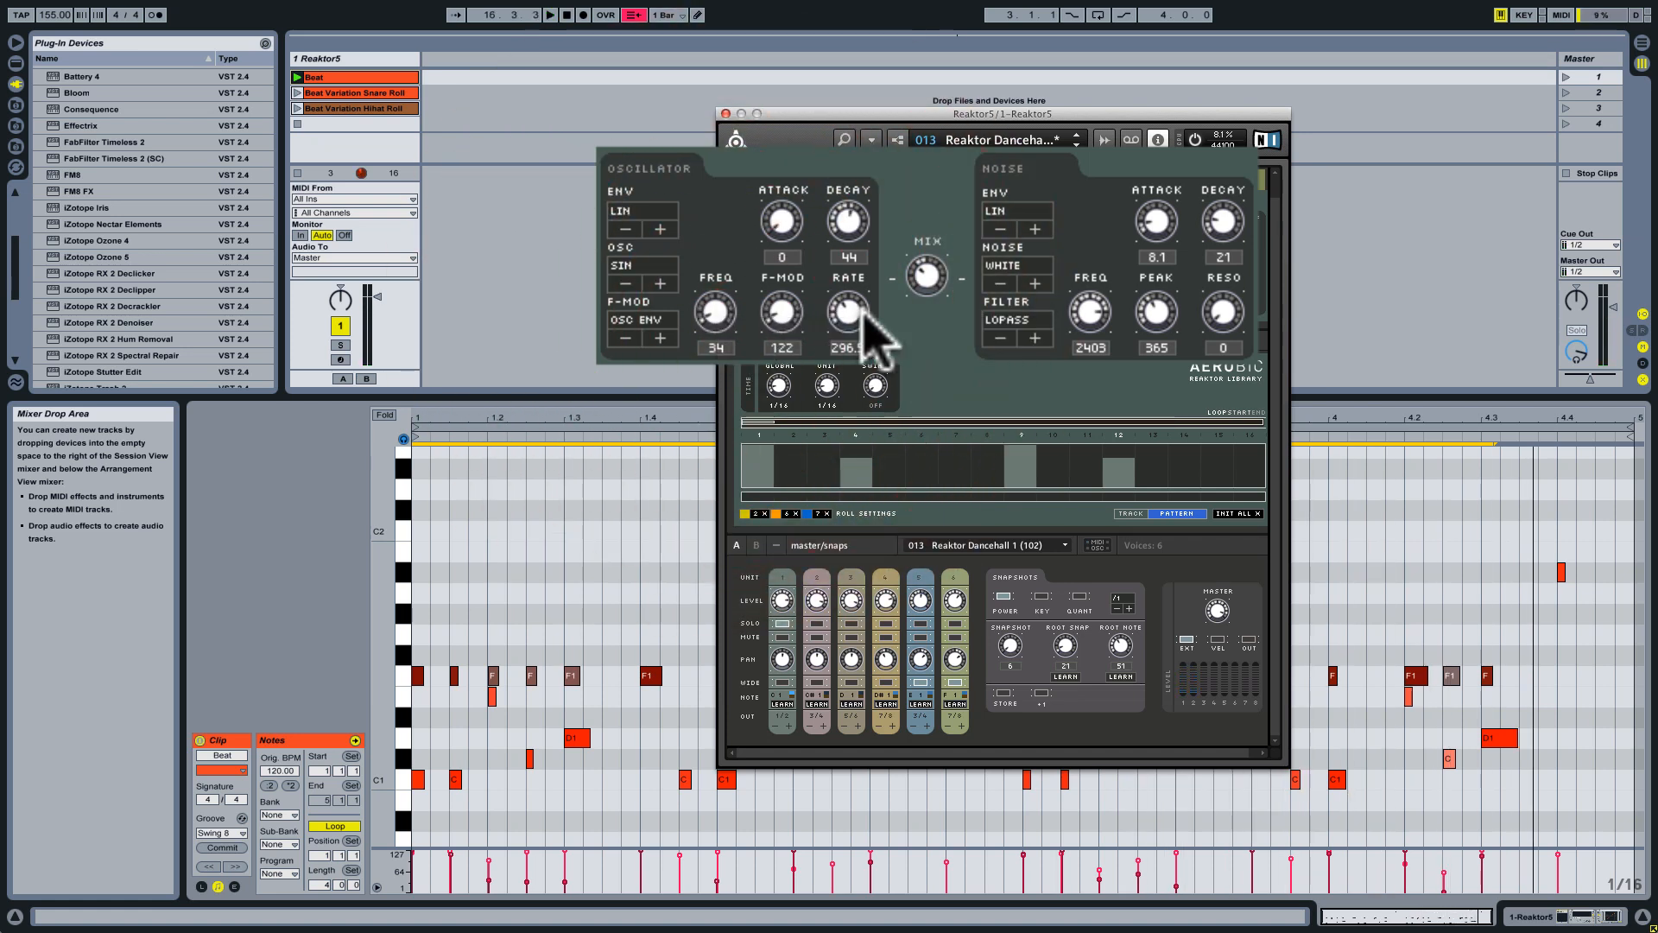